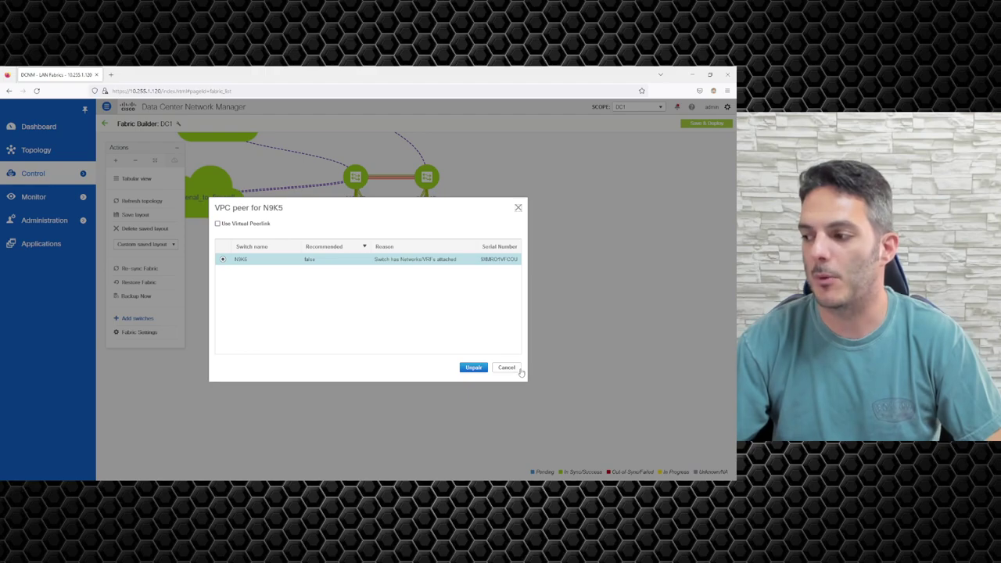
Step: Cancel the vPC peer pairing and view N9K5's details in the DC1 topology
{"action": "left_click", "coordinate": [507, 368]}
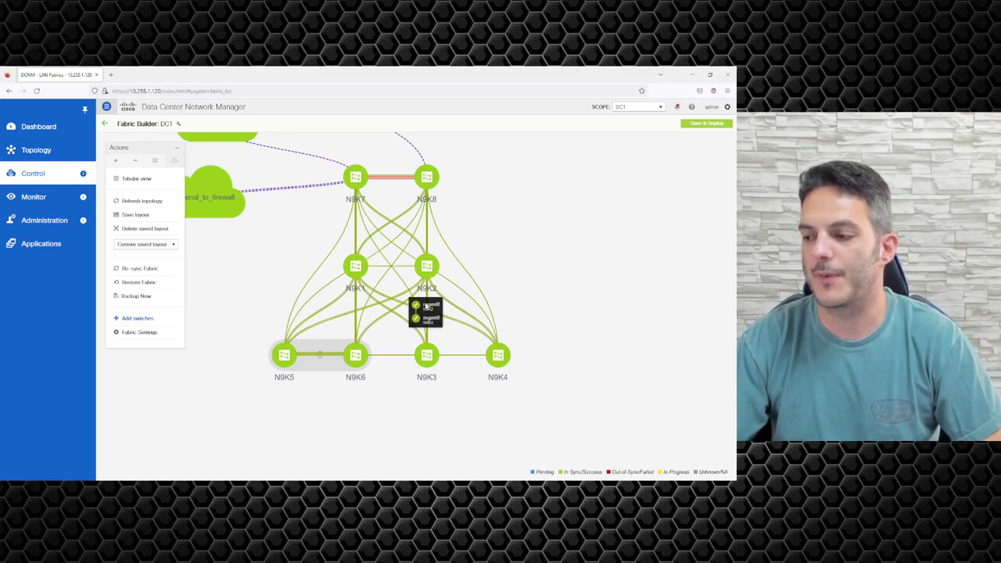
{"action": "mouse_move", "coordinate": [297, 369]}
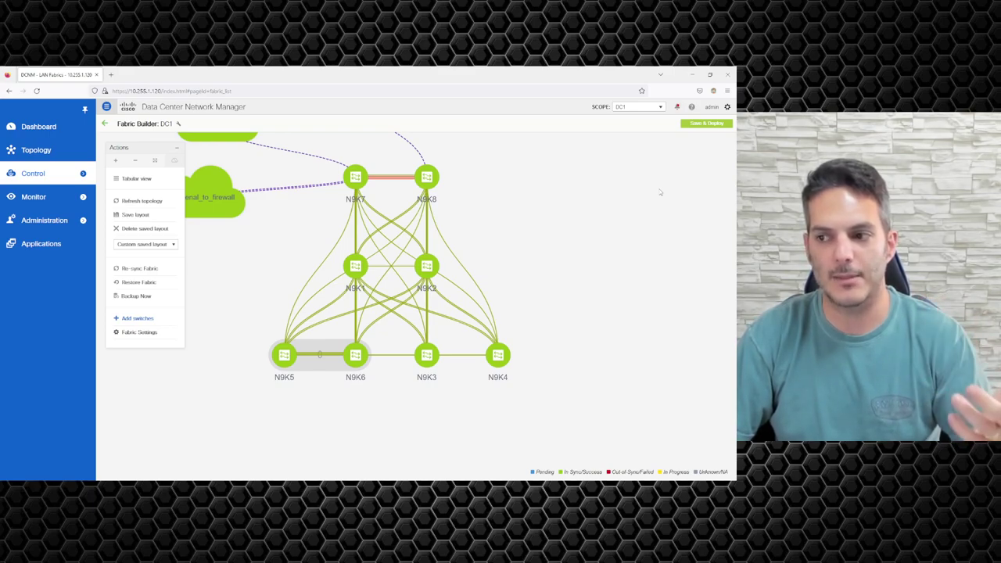
{"action": "left_click", "coordinate": [137, 323]}
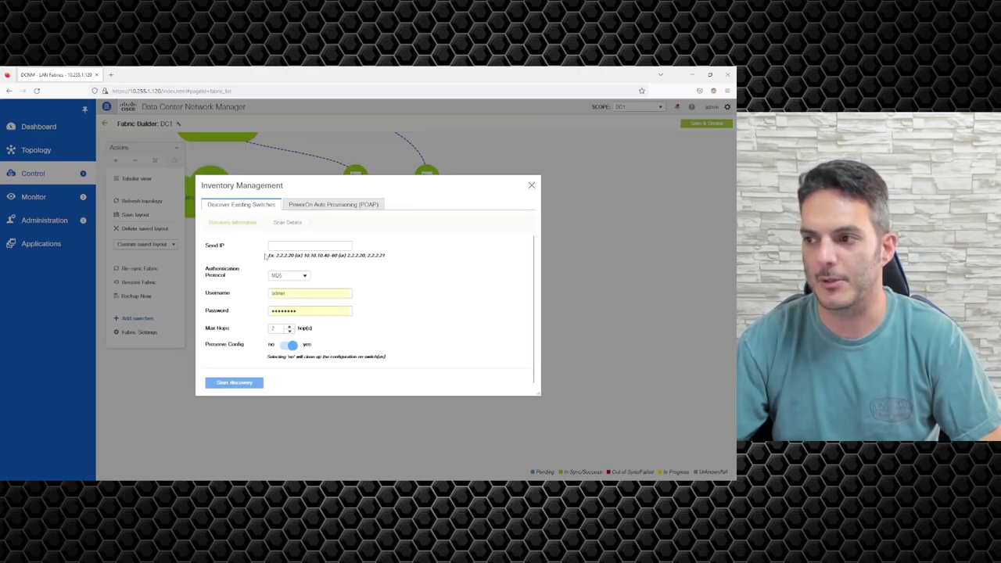
{"action": "left_click", "coordinate": [314, 247]}
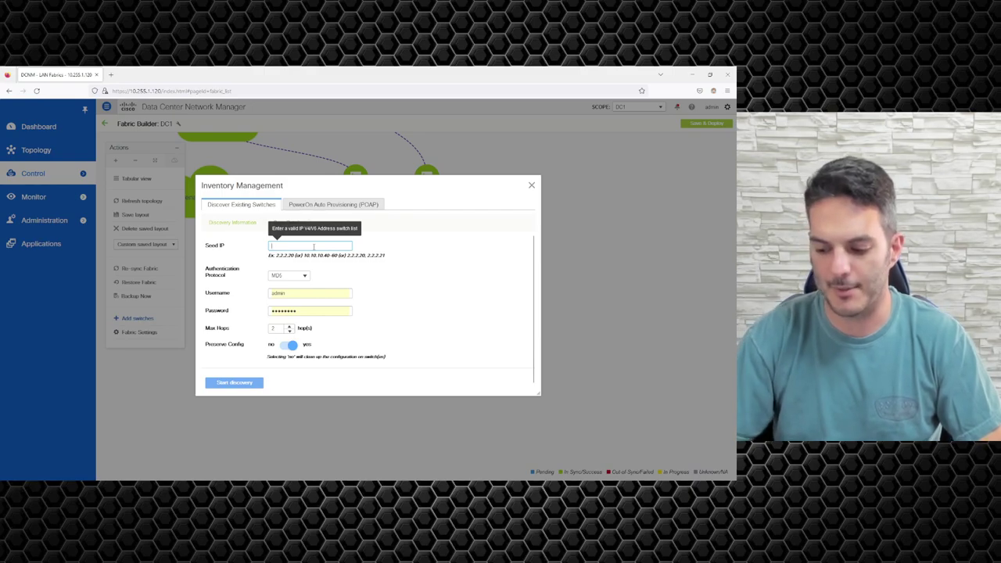
{"action": "type", "text": "10.1.1.1"}
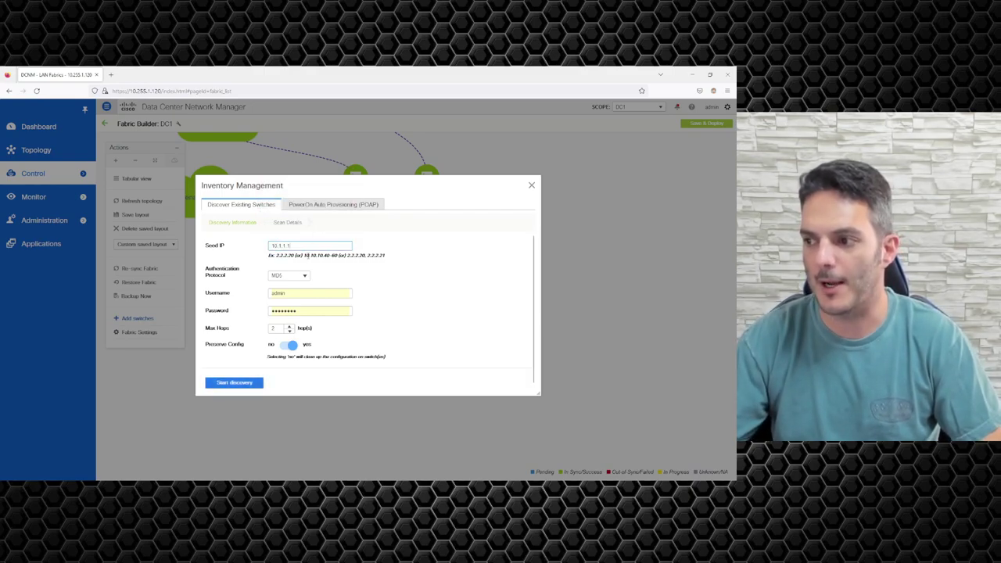
{"action": "double_click", "coordinate": [290, 332]}
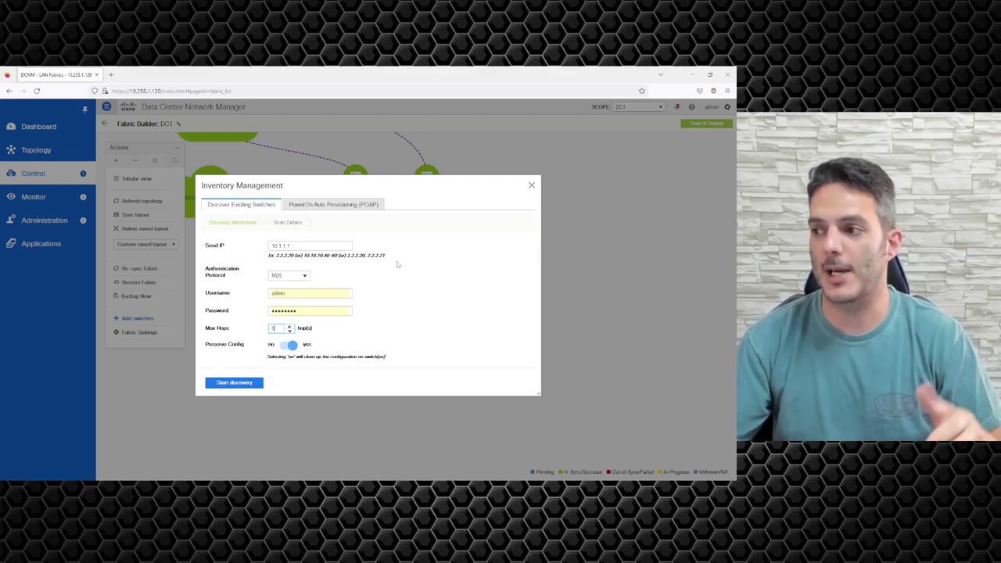
{"action": "left_click", "coordinate": [531, 185]}
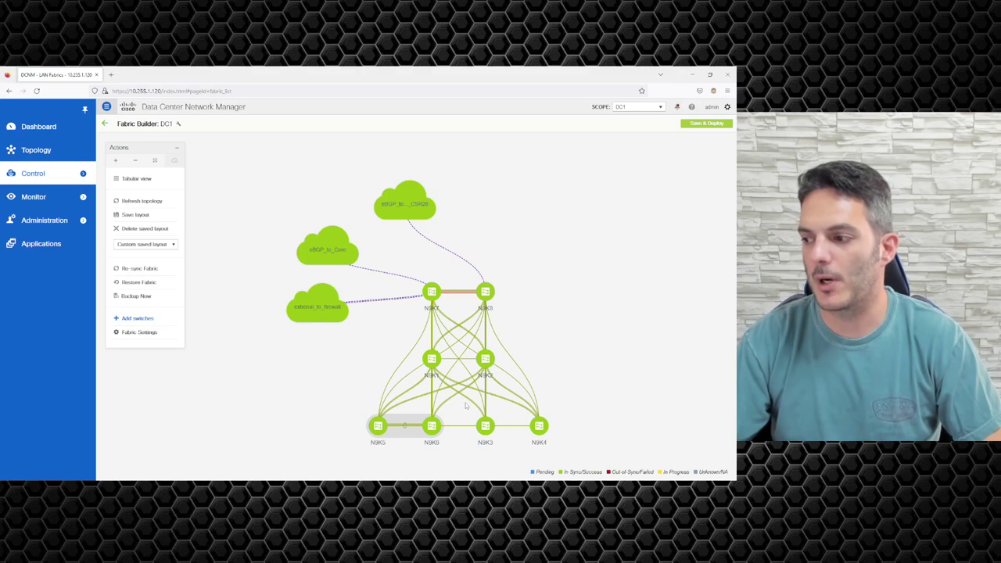
{"action": "scroll", "coordinate": [464, 403], "scroll_direction": "up", "scroll_amount": 3}
{"action": "left_click_drag", "start_coordinate": [453, 272], "coordinate": [364, 195]}
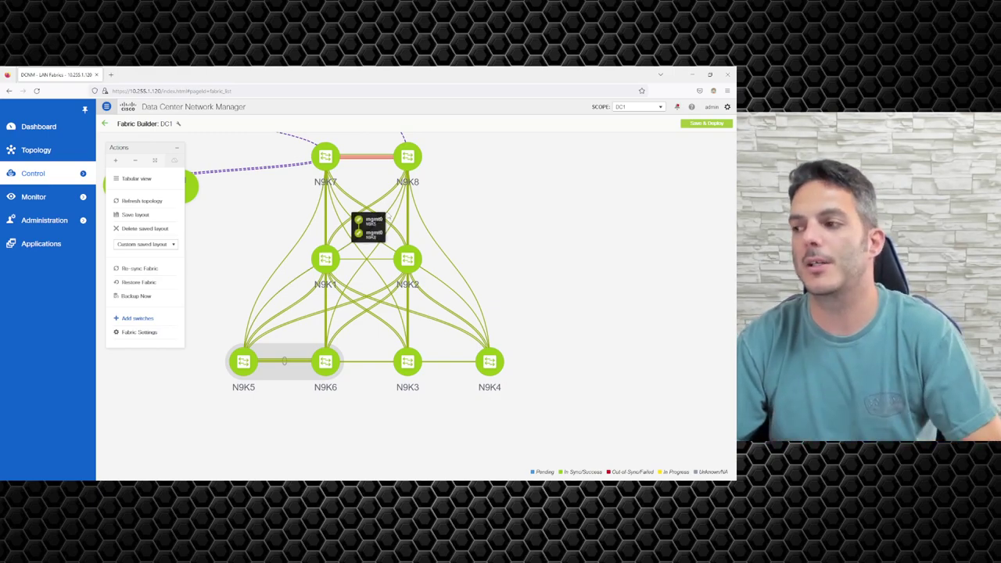
{"action": "mouse_move", "coordinate": [439, 288]}
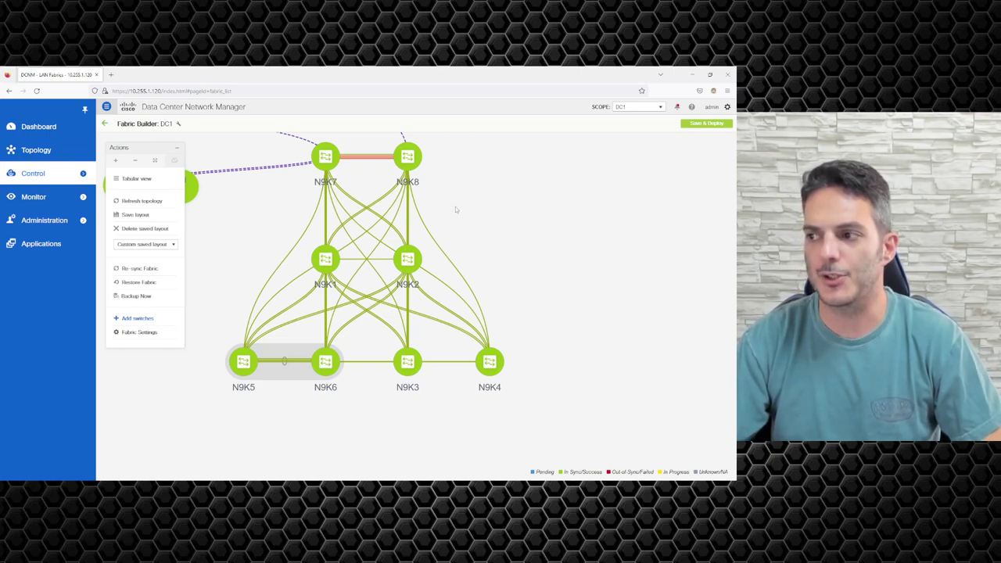
{"action": "mouse_move", "coordinate": [337, 165]}
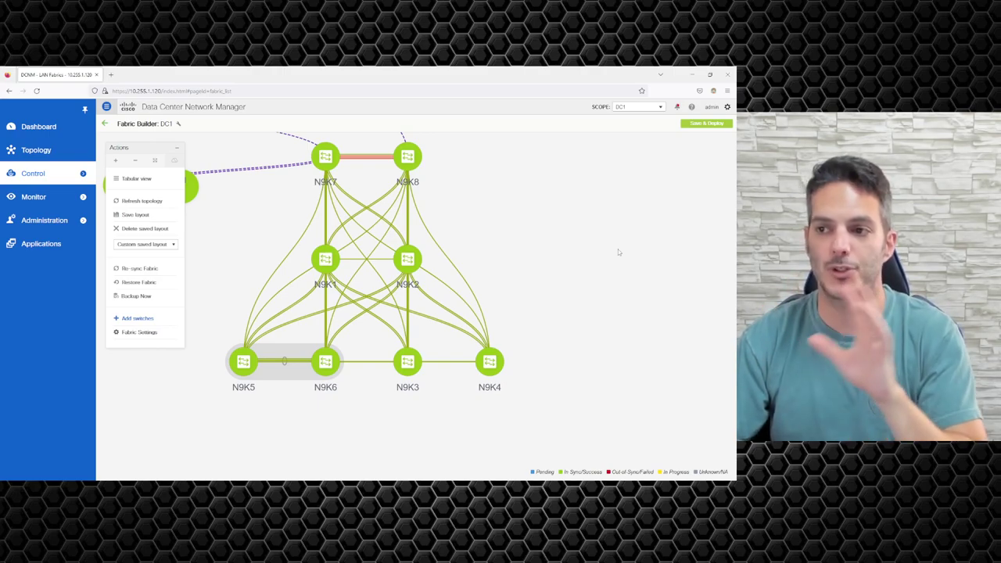
{"action": "mouse_move", "coordinate": [66, 170]}
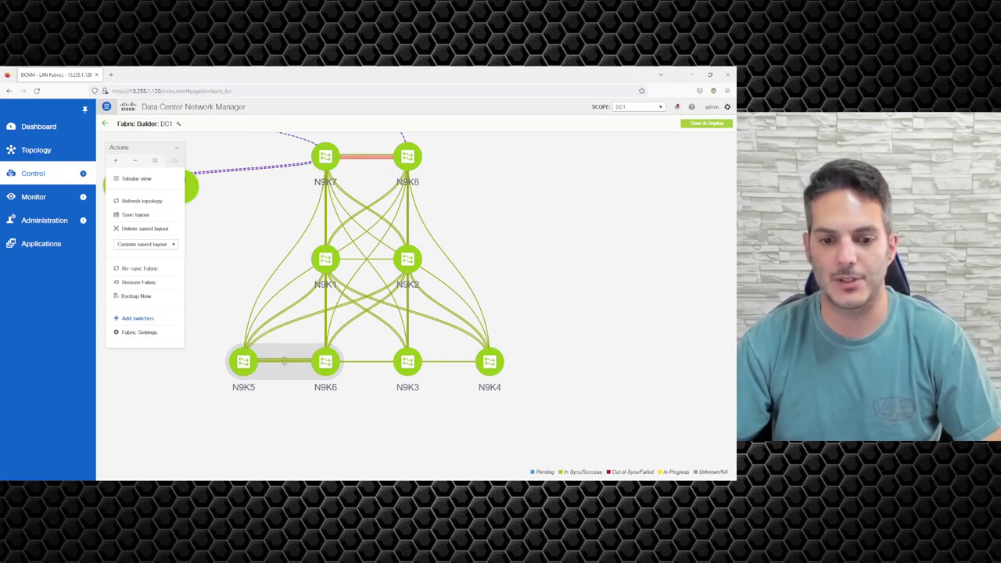
Step: Open the N9K3 session in SecureCRT and log in, retrying after a failed attempt
{"action": "key", "text": "alt+Tab"}
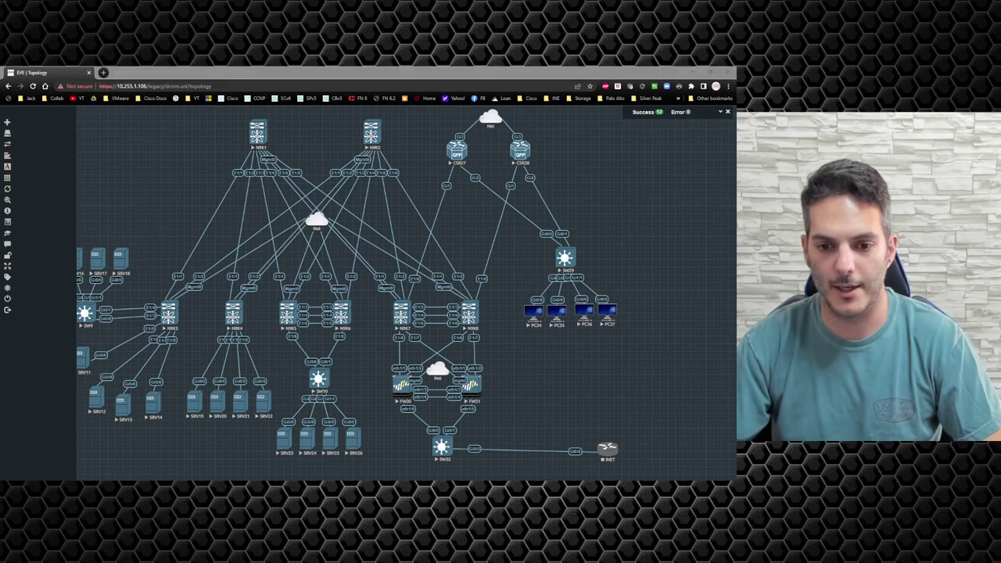
{"action": "key", "text": "alt+Tab"}
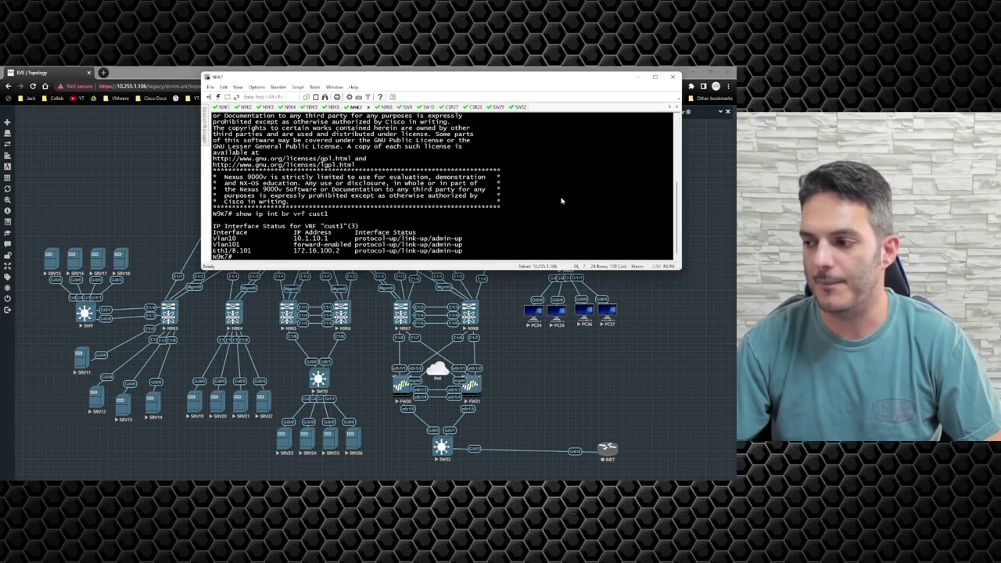
{"action": "left_click", "coordinate": [267, 106]}
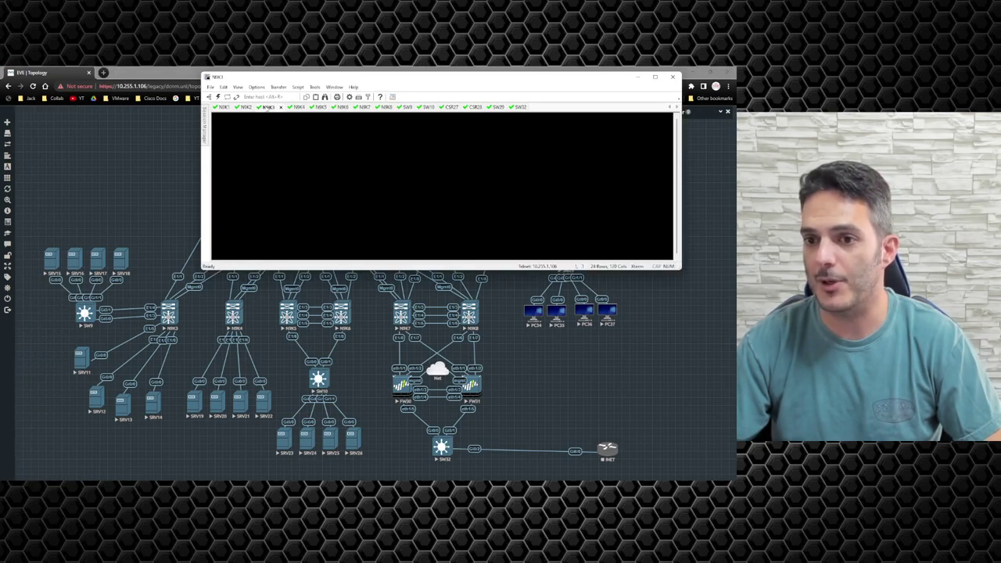
{"action": "type", "text": "admin"}
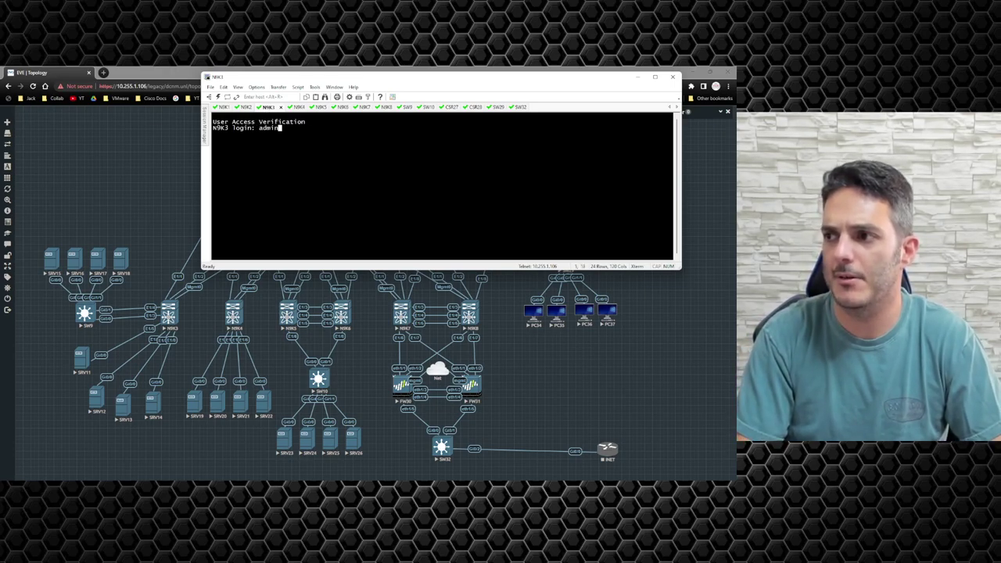
{"action": "key", "text": "Return"}
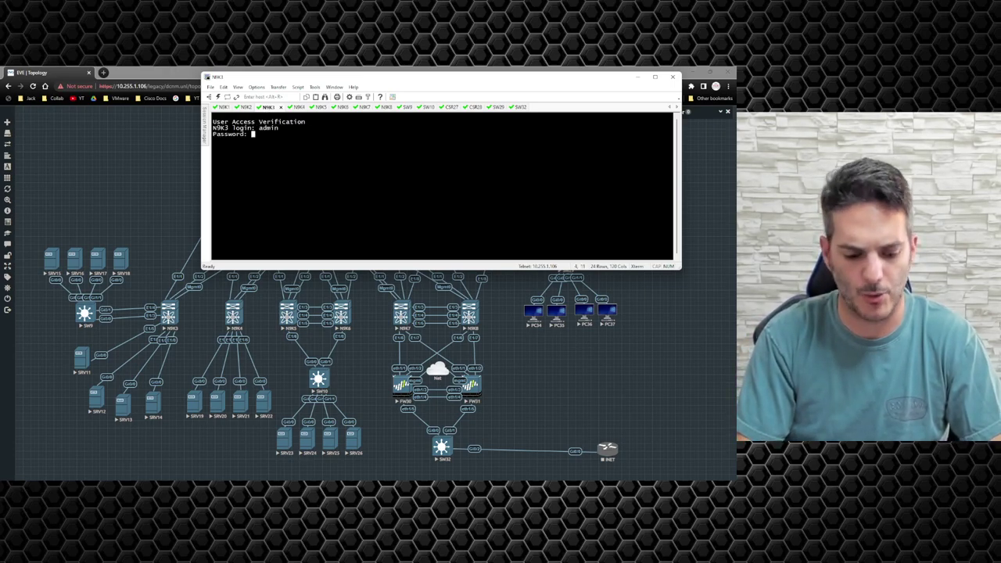
{"action": "key", "text": "Return"}
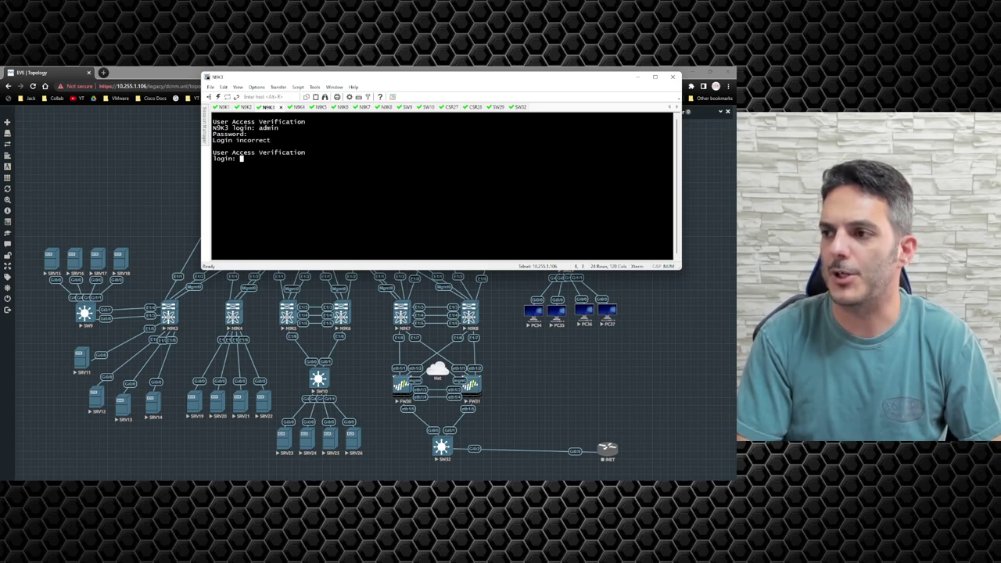
{"action": "type", "text": "admin"}
{"action": "key", "text": "Return"}
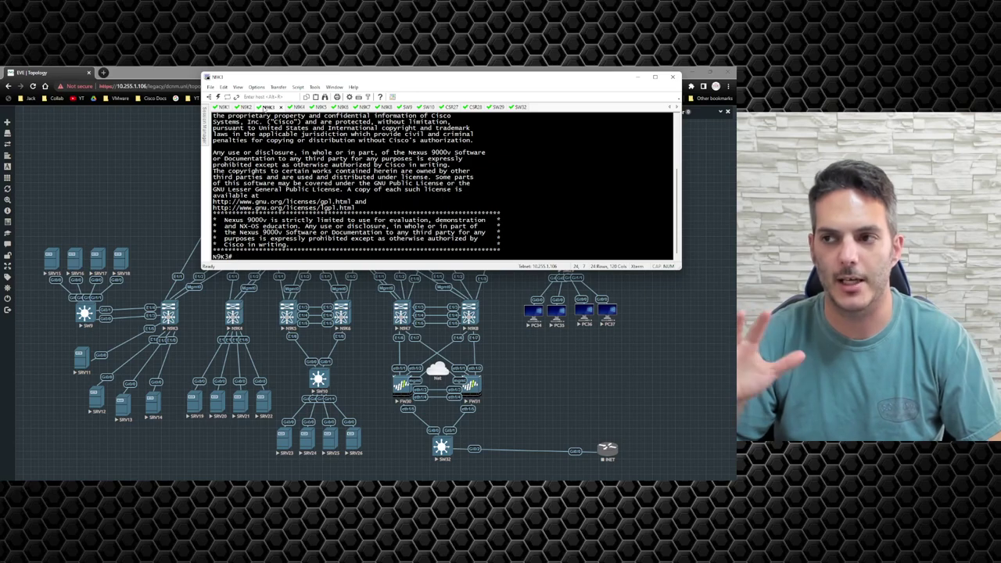
Step: Display N9K3's running configuration with sh run, page once, then exit the pager
{"action": "type", "text": "sh run"}
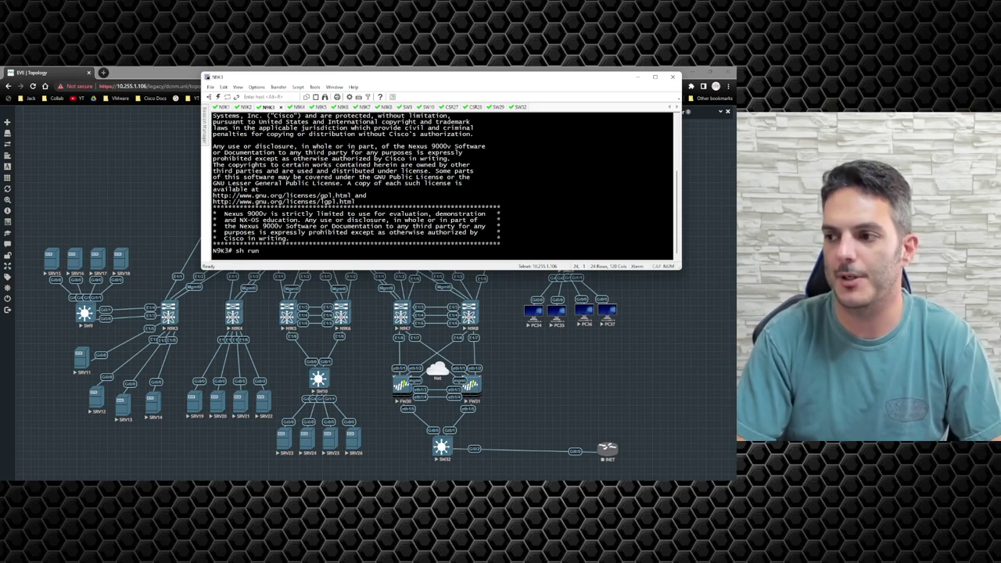
{"action": "key", "text": "Return"}
{"action": "key", "text": "space"}
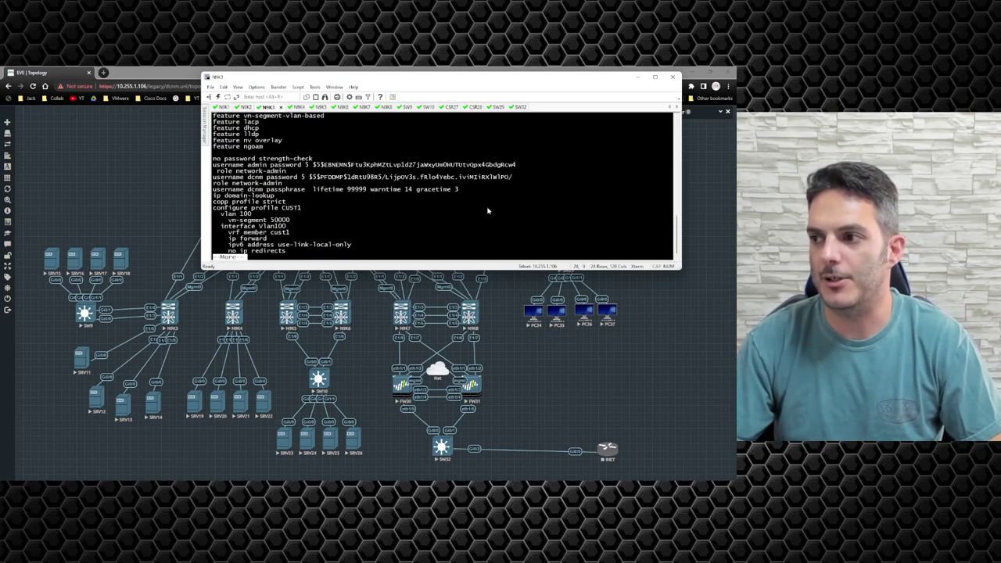
{"action": "left_click_drag", "start_coordinate": [247, 178], "coordinate": [265, 181]}
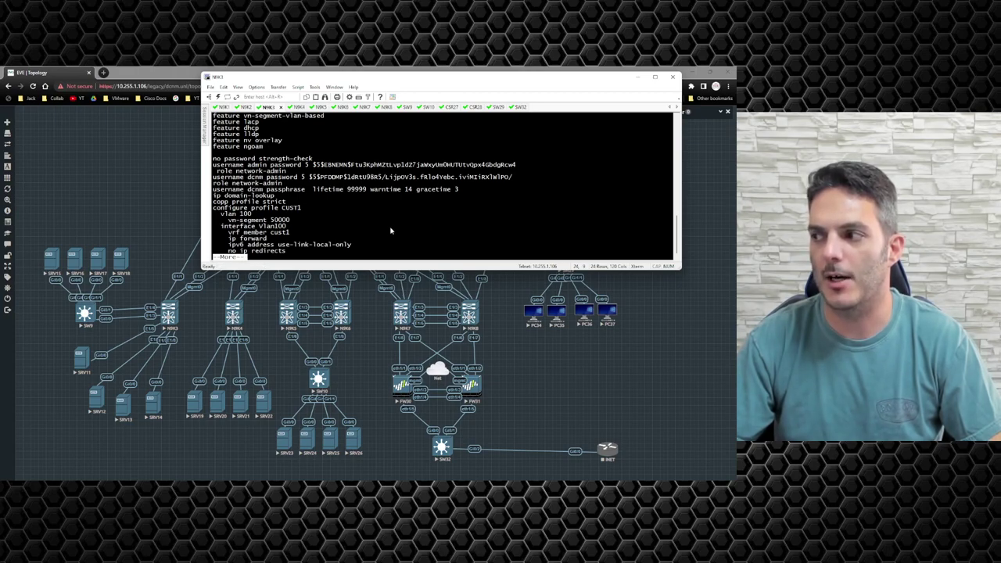
{"action": "key", "text": "q"}
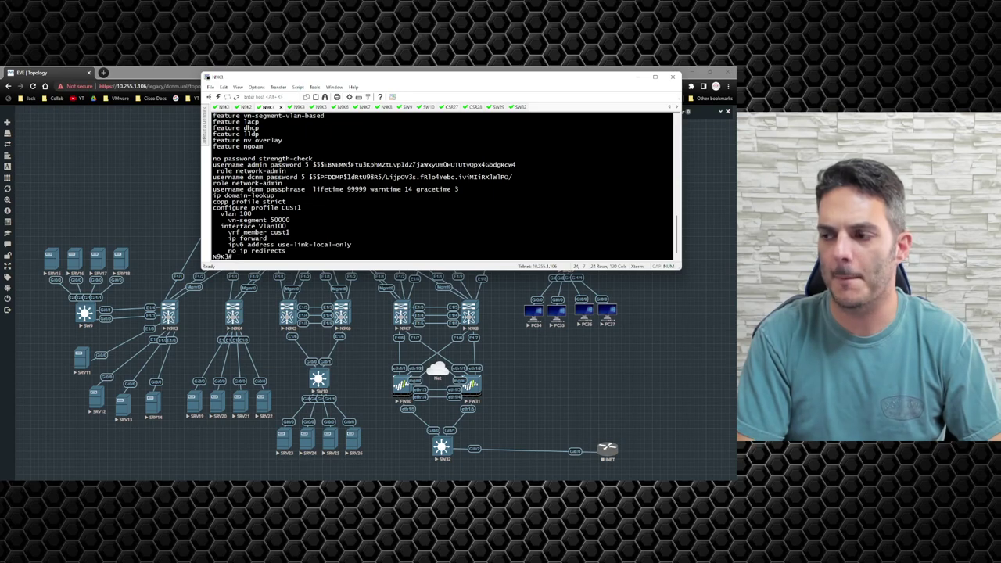
Step: Check N9K3's interface status and its NVE peers
{"action": "type", "text": "show int statu"}
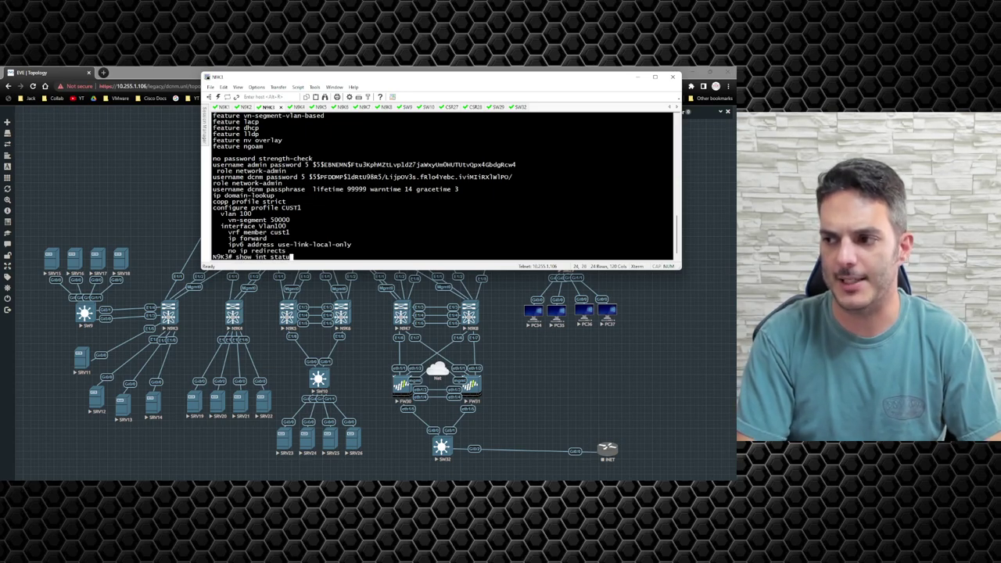
{"action": "key", "text": "Return"}
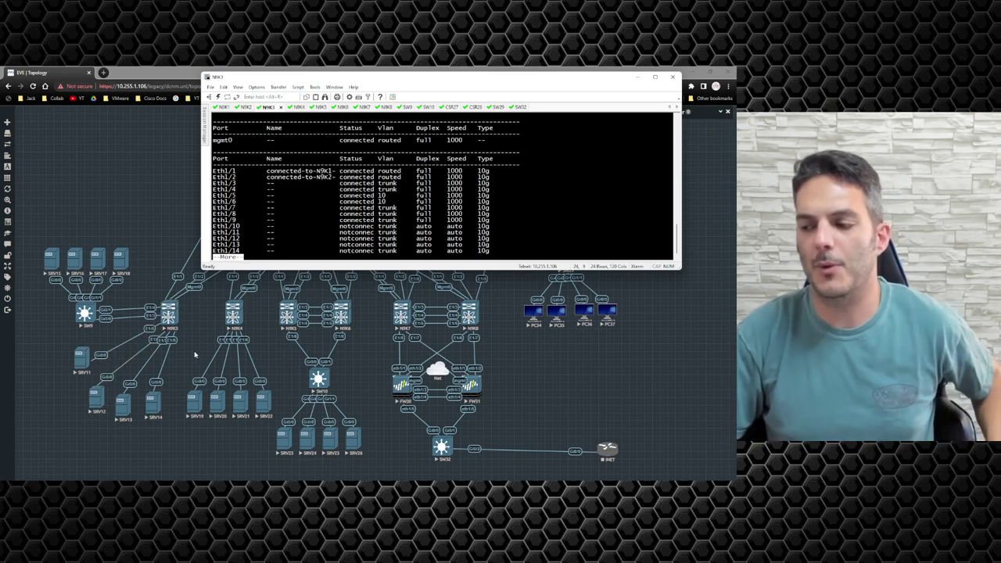
{"action": "type", "text": "qshwo"}
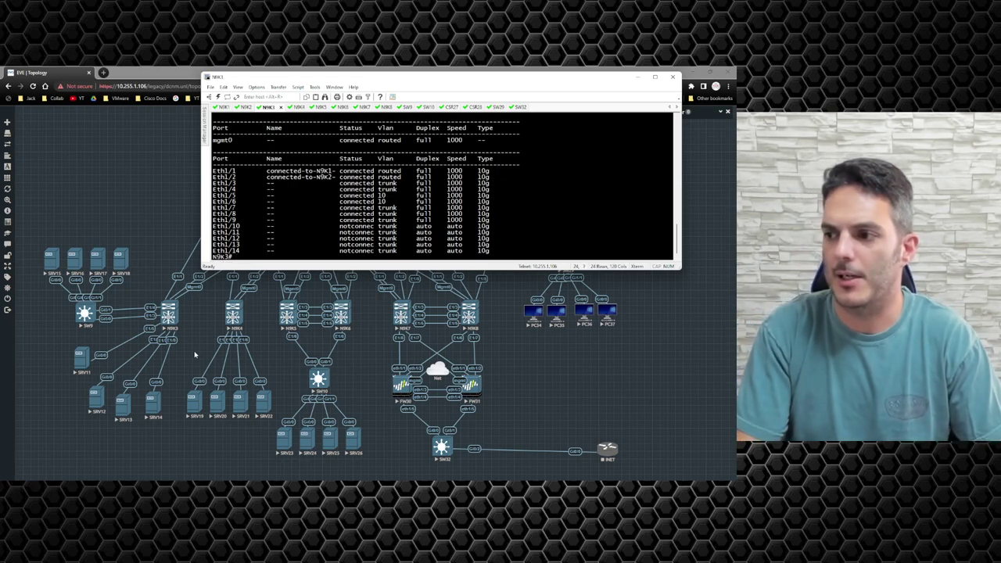
{"action": "type", "text": " nve"}
{"action": "key", "text": "BackSpace"}
{"action": "key", "text": "BackSpace"}
{"action": "key", "text": "BackSpace"}
{"action": "key", "text": "BackSpace"}
{"action": "key", "text": "BackSpace"}
{"action": "key", "text": "BackSpace"}
{"action": "type", "text": "nve peers"}
{"action": "key", "text": "Return"}
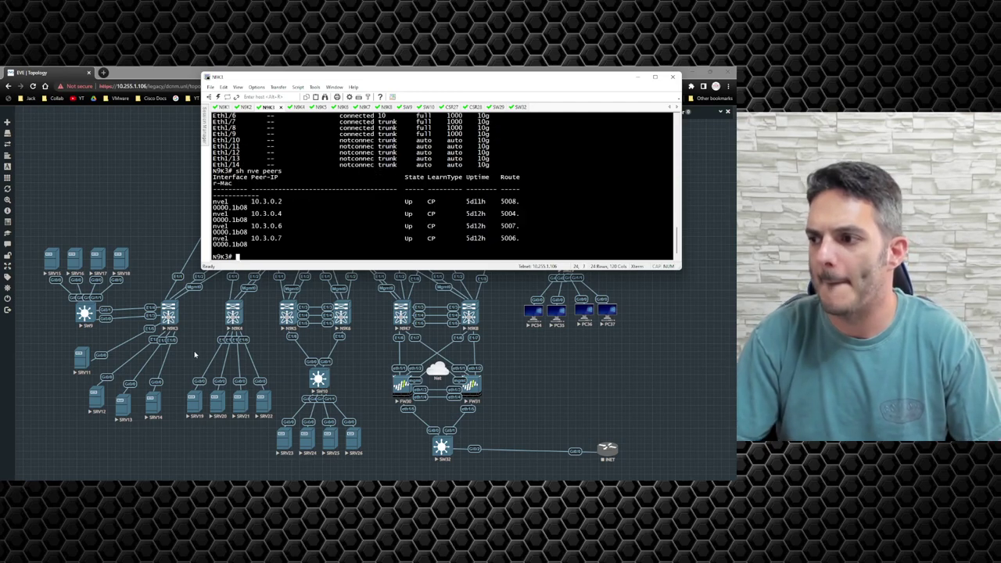
Step: Set terminal width 150, rerun show nve peers, and show the dynamic MAC address table
{"action": "type", "text": "terminal width "}
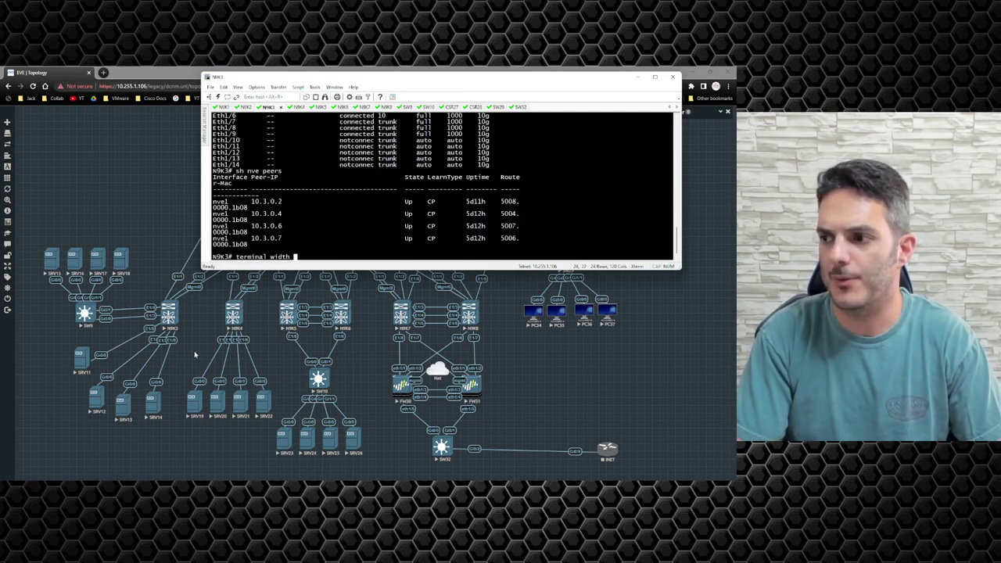
{"action": "type", "text": "150"}
{"action": "key", "text": "Return"}
{"action": "key", "text": "Up"}
{"action": "key", "text": "Up"}
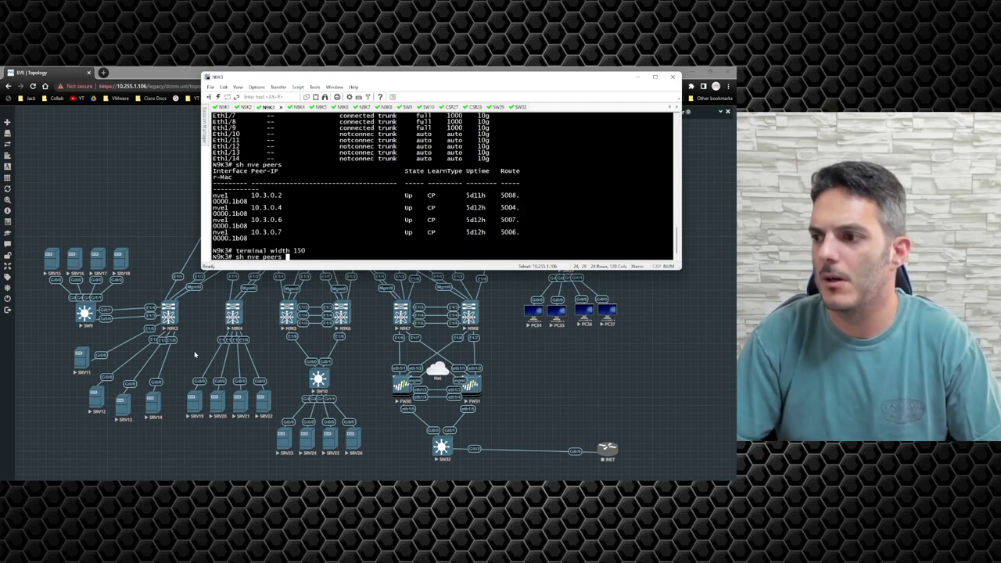
{"action": "key", "text": "Return"}
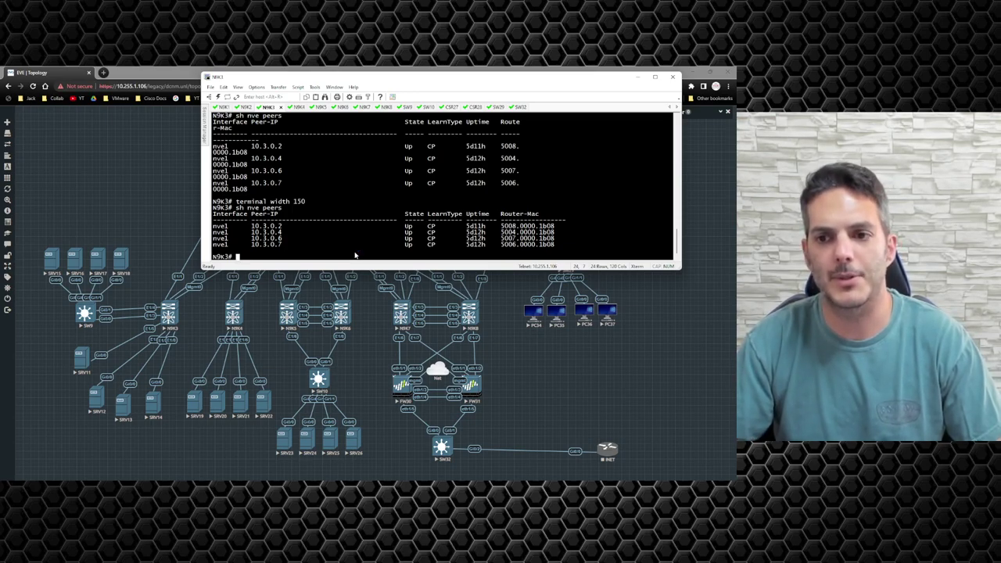
{"action": "type", "text": "show mac address-table dynamic"}
{"action": "key", "text": "Return"}
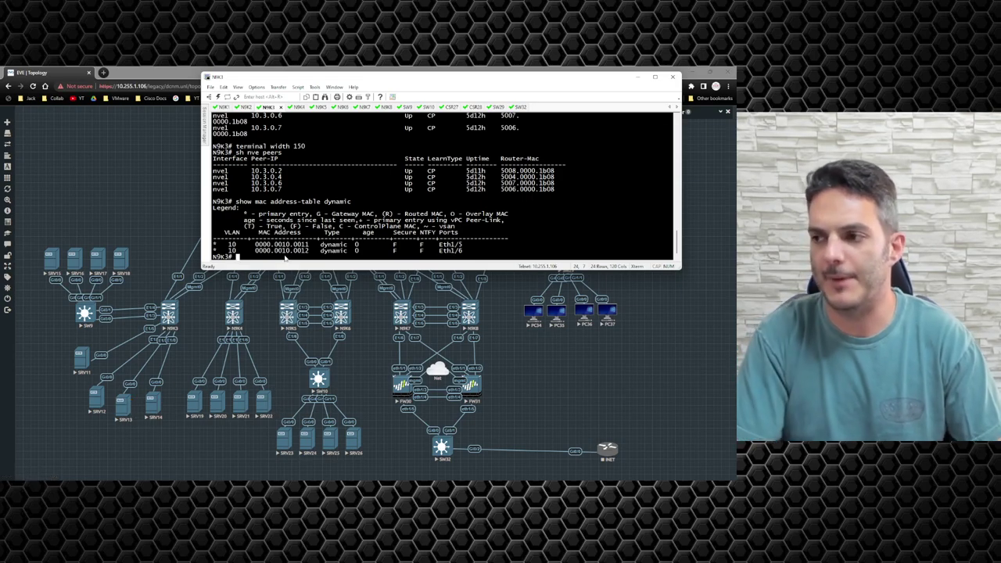
Step: Show the port-channel summary, confirming Po501 up on Eth1/3 and Eth1/4
{"action": "type", "text": "show por"}
{"action": "key", "text": "Tab"}
{"action": "type", "text": "t-c"}
{"action": "key", "text": "Tab"}
{"action": "type", "text": "s"}
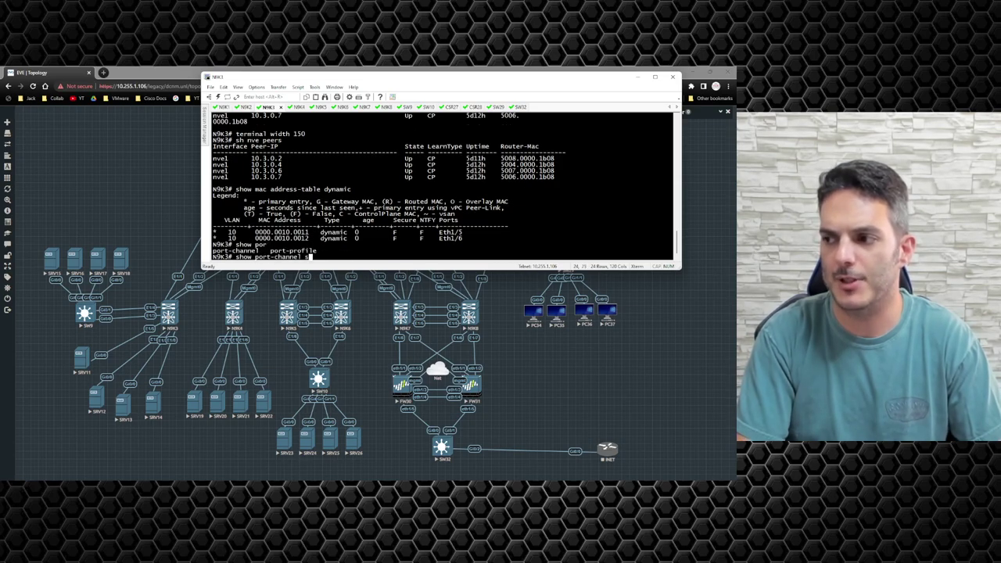
{"action": "key", "text": "Return"}
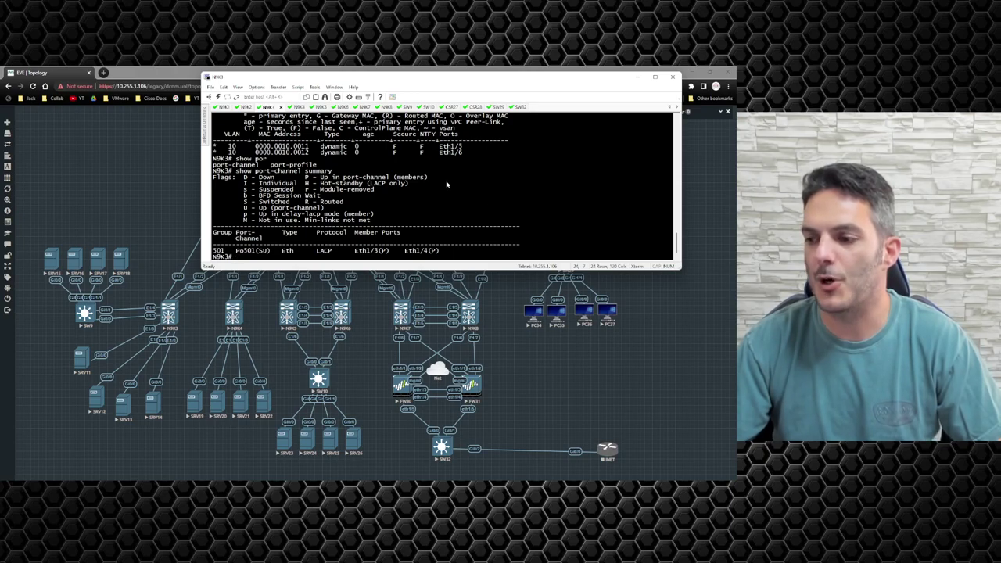
{"action": "mouse_move", "coordinate": [7, 193]}
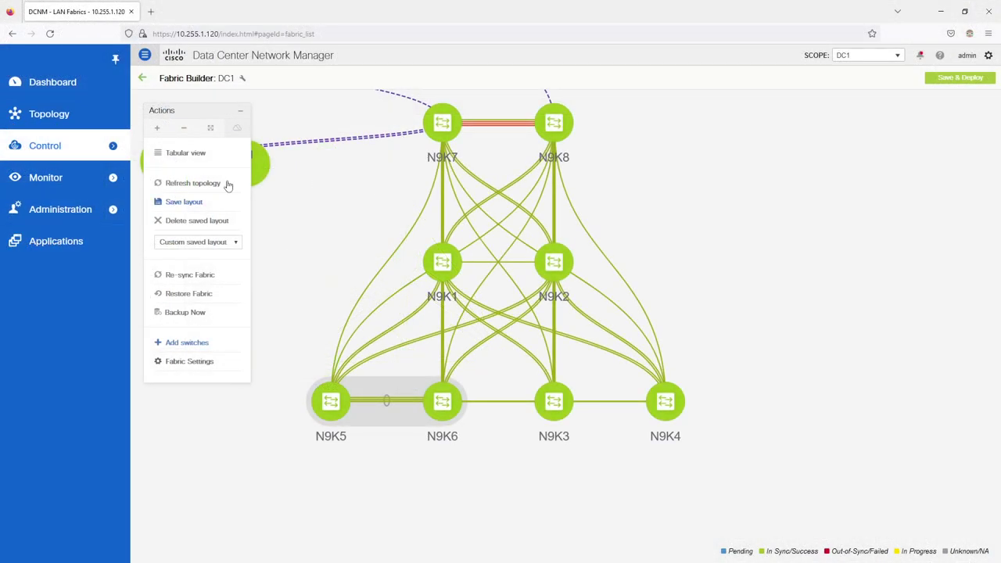
Step: View the table of fabric interfaces in DCNM
{"action": "mouse_move", "coordinate": [58, 154]}
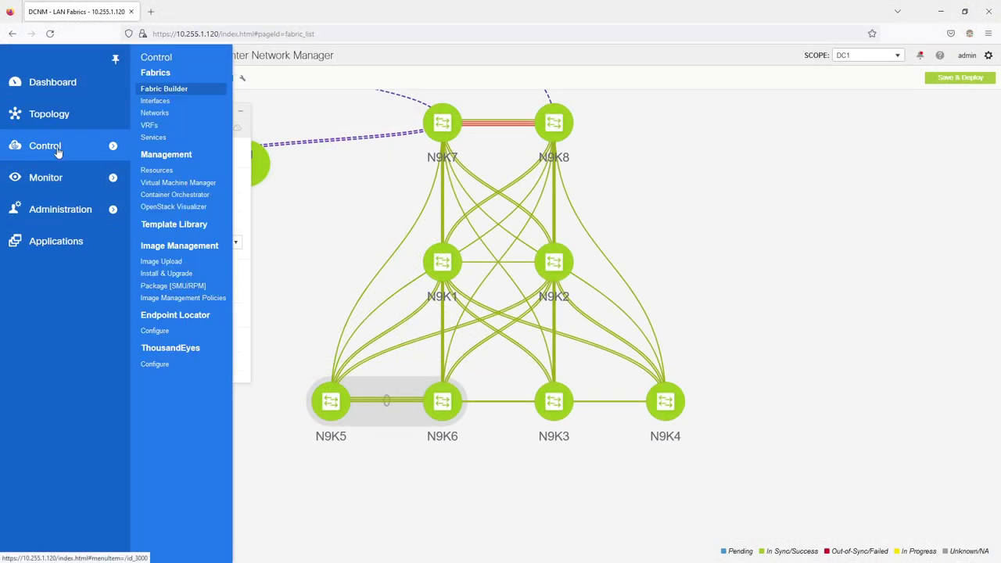
{"action": "left_click", "coordinate": [157, 101]}
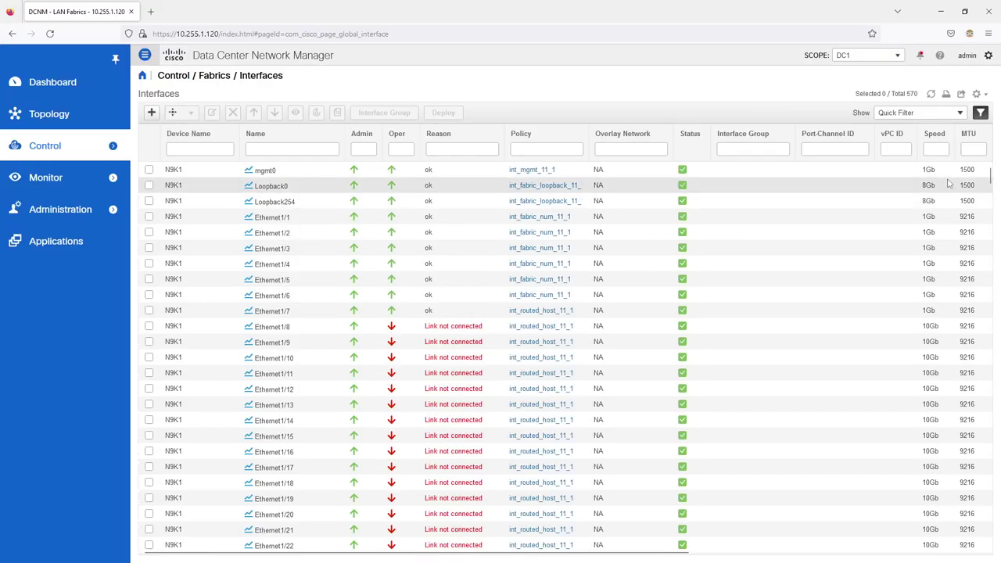
{"action": "left_click_drag", "start_coordinate": [990, 176], "coordinate": [997, 341]}
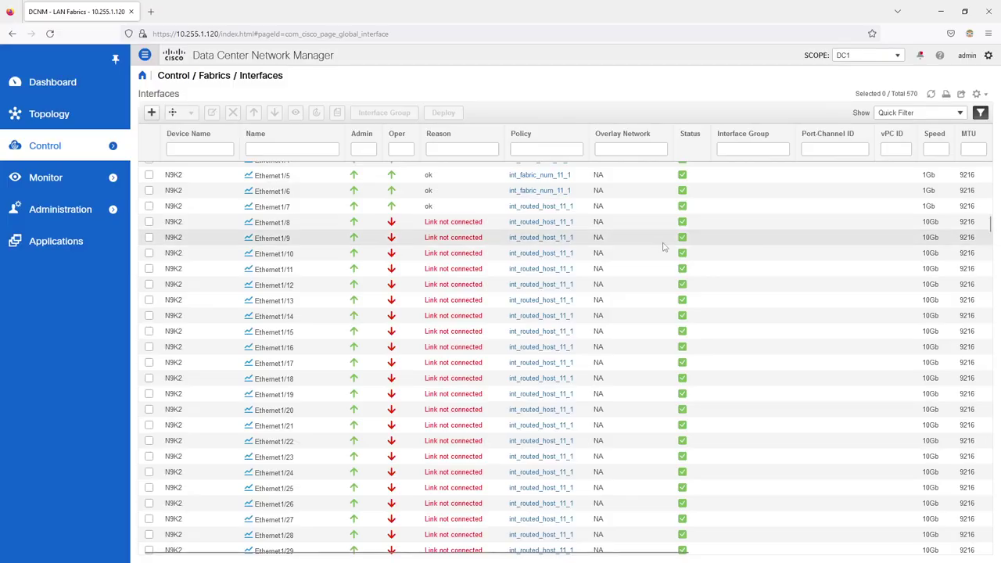
Step: Open DC1 in Fabric Builder, list its switches in Tabular view, then show its links
{"action": "mouse_move", "coordinate": [57, 148]}
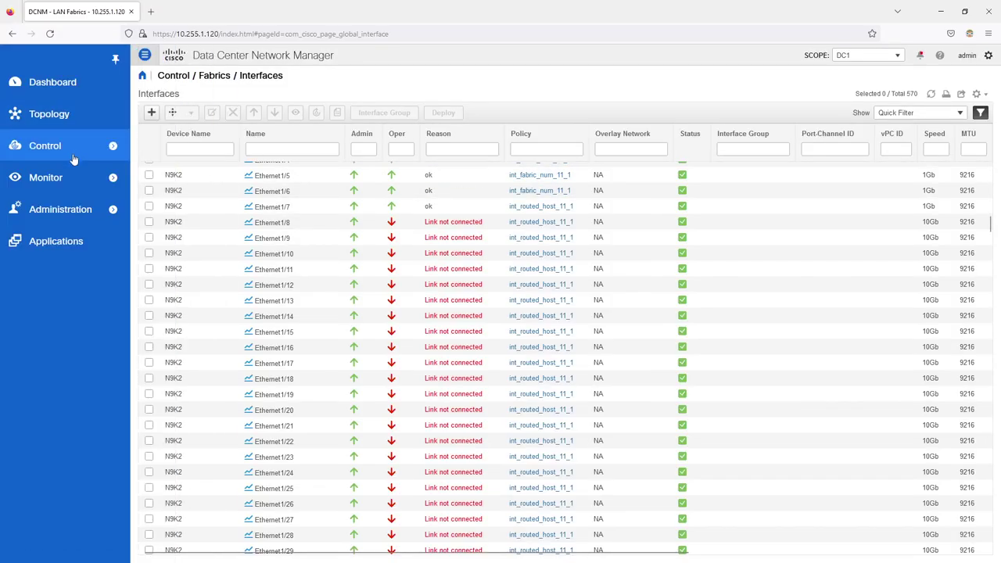
{"action": "left_click", "coordinate": [162, 91]}
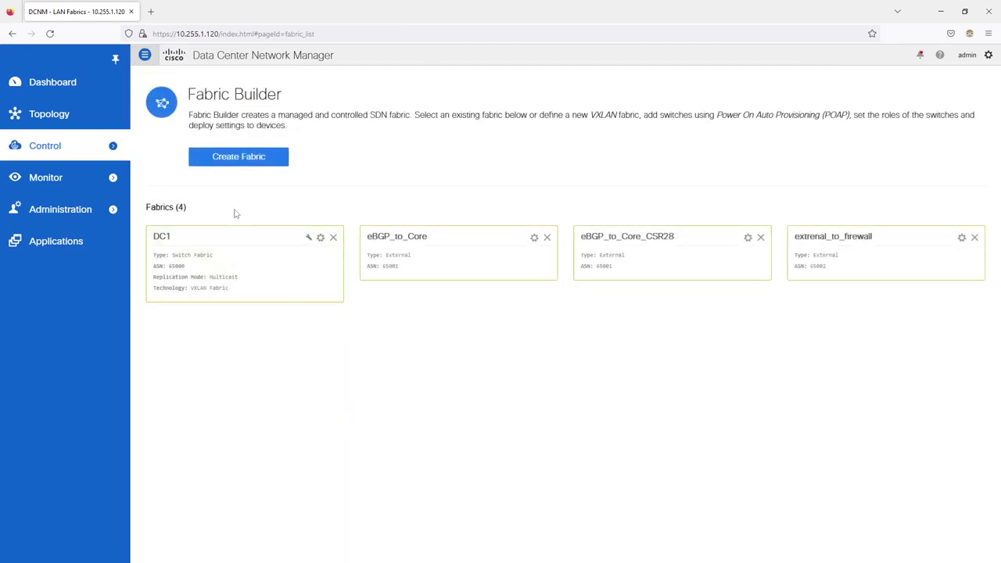
{"action": "left_click", "coordinate": [226, 268]}
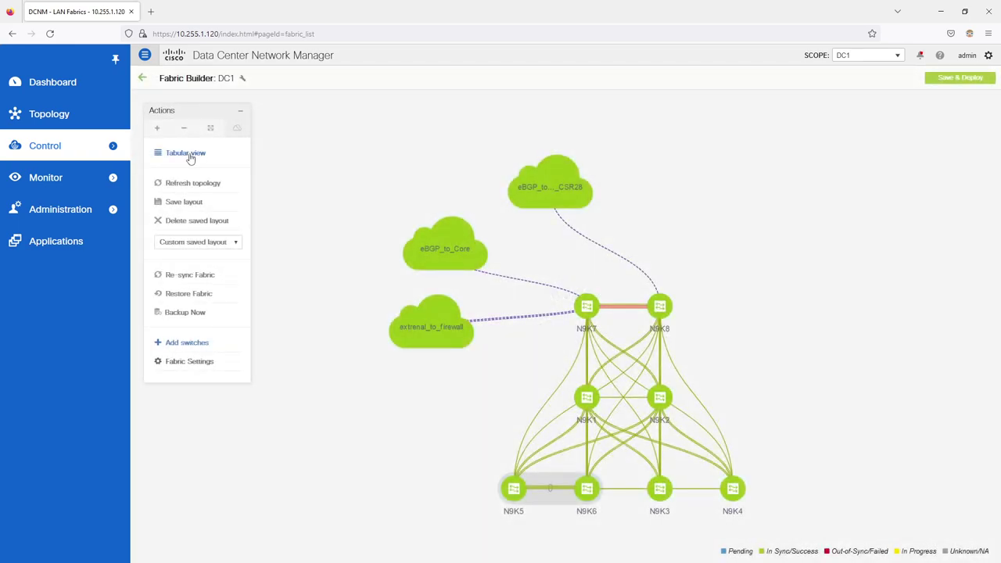
{"action": "left_click", "coordinate": [190, 155]}
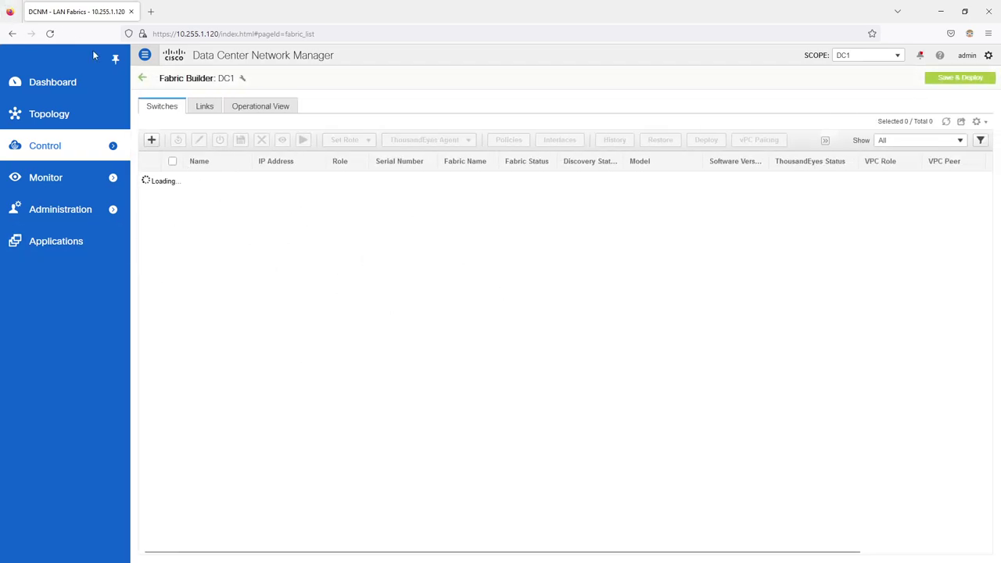
{"action": "left_click", "coordinate": [49, 34]}
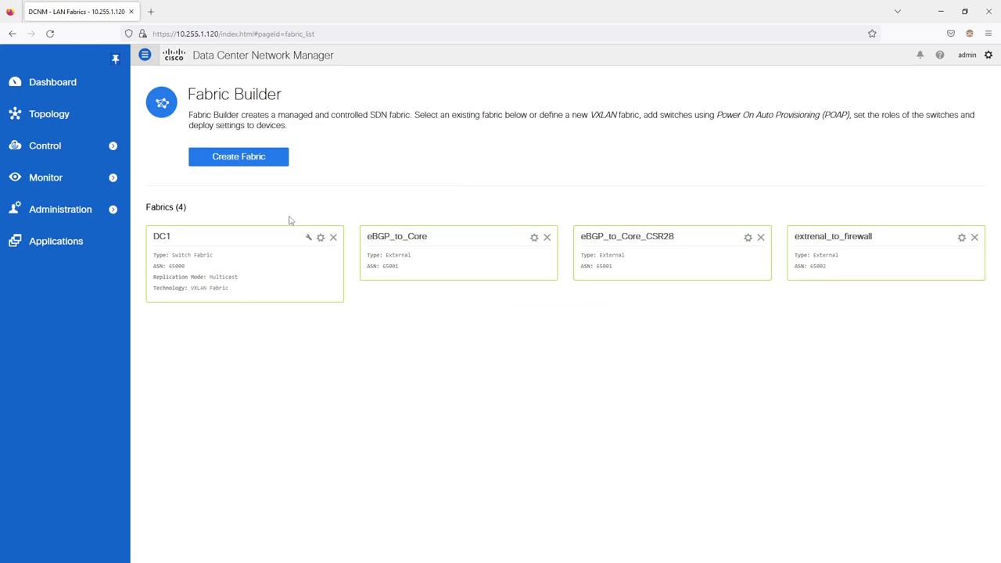
{"action": "left_click", "coordinate": [250, 244]}
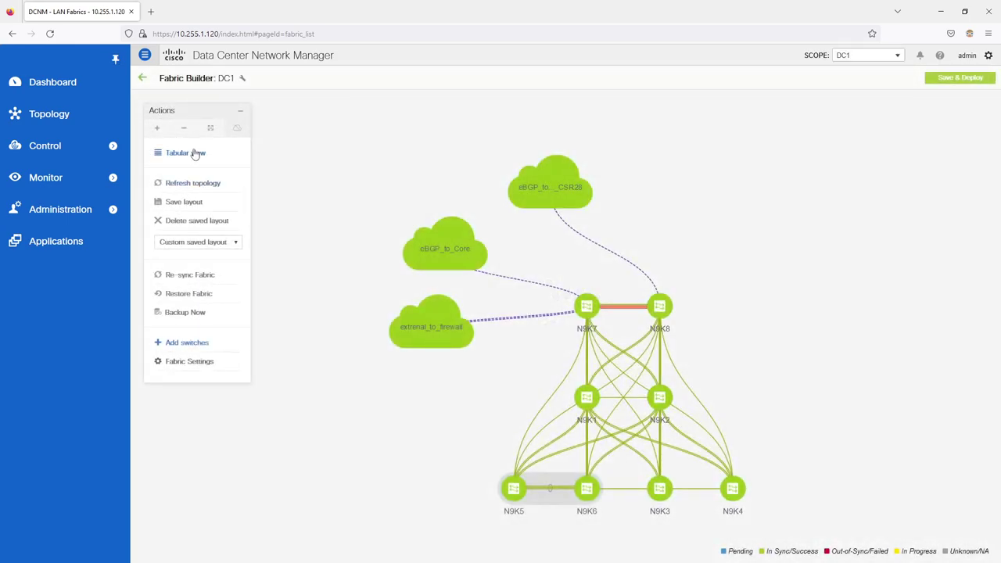
{"action": "left_click", "coordinate": [195, 154]}
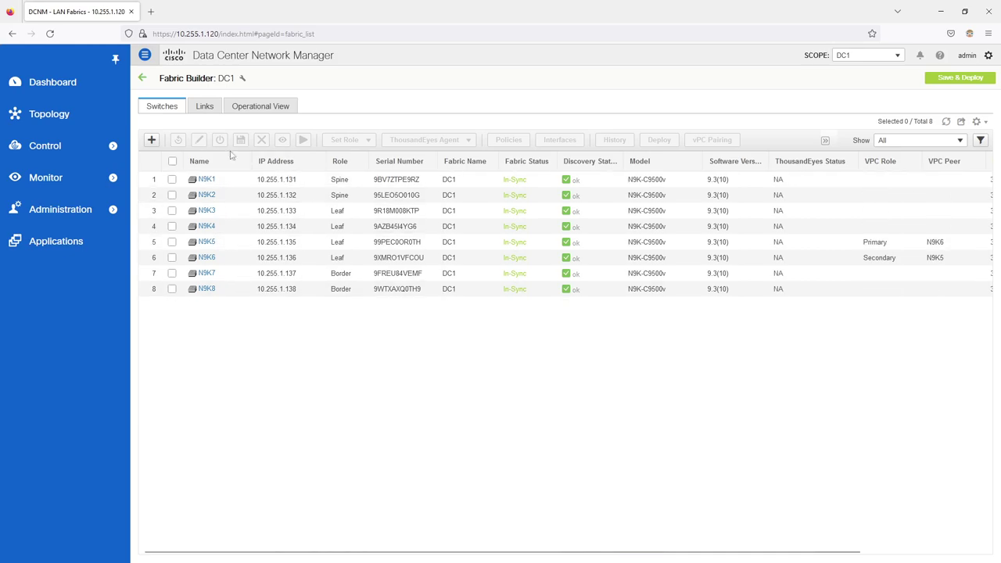
{"action": "left_click", "coordinate": [206, 111]}
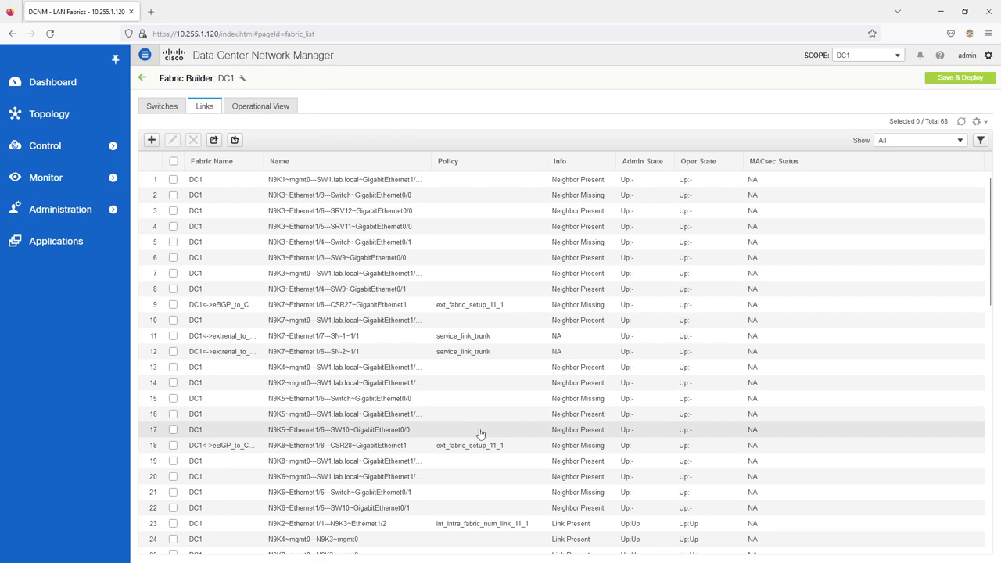
Step: Start an Inter-Fabric link in Add Link, browse destination fabrics, then discard it unsaved
{"action": "left_click", "coordinate": [152, 141]}
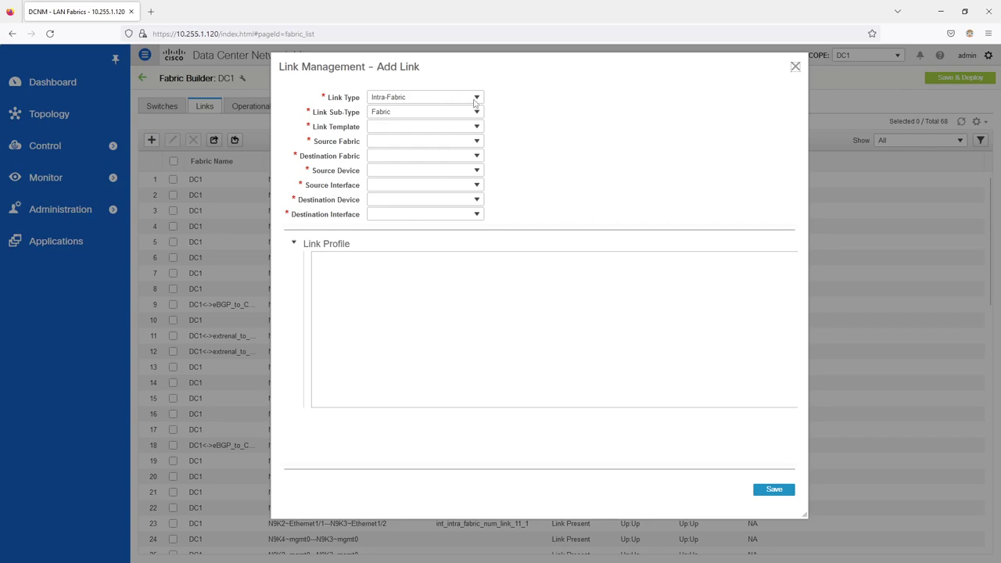
{"action": "left_click", "coordinate": [437, 122]}
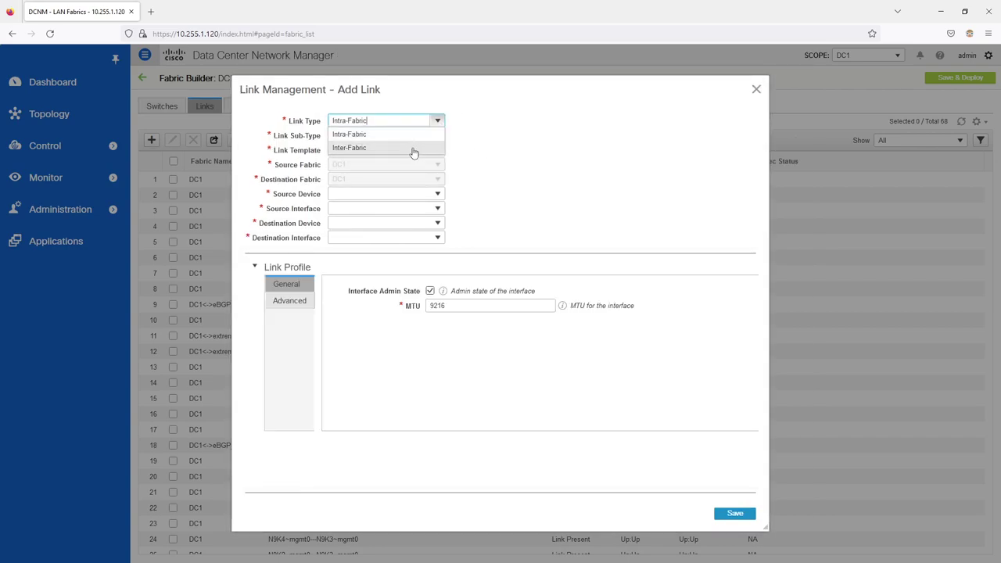
{"action": "left_click", "coordinate": [441, 147]}
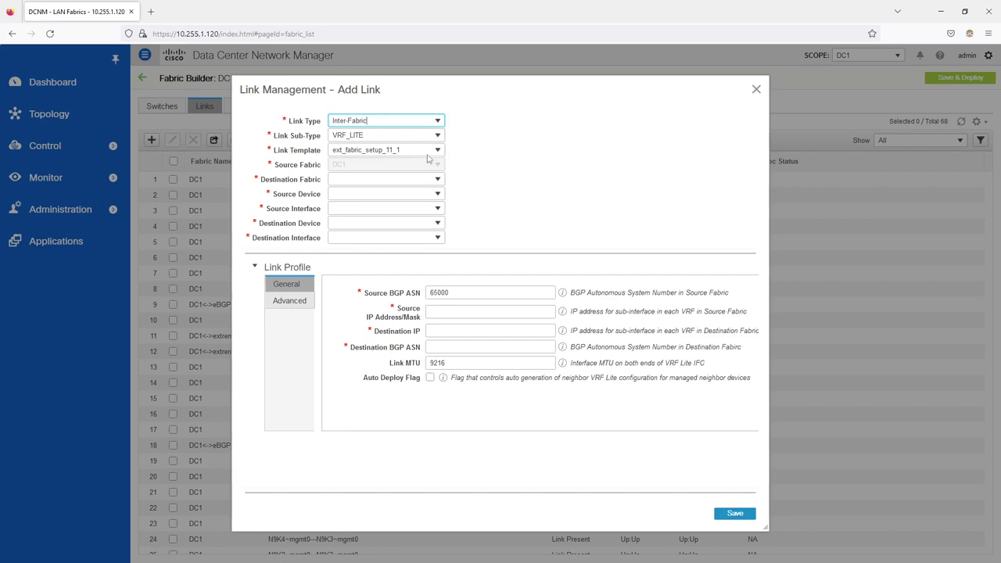
{"action": "left_click", "coordinate": [438, 179]}
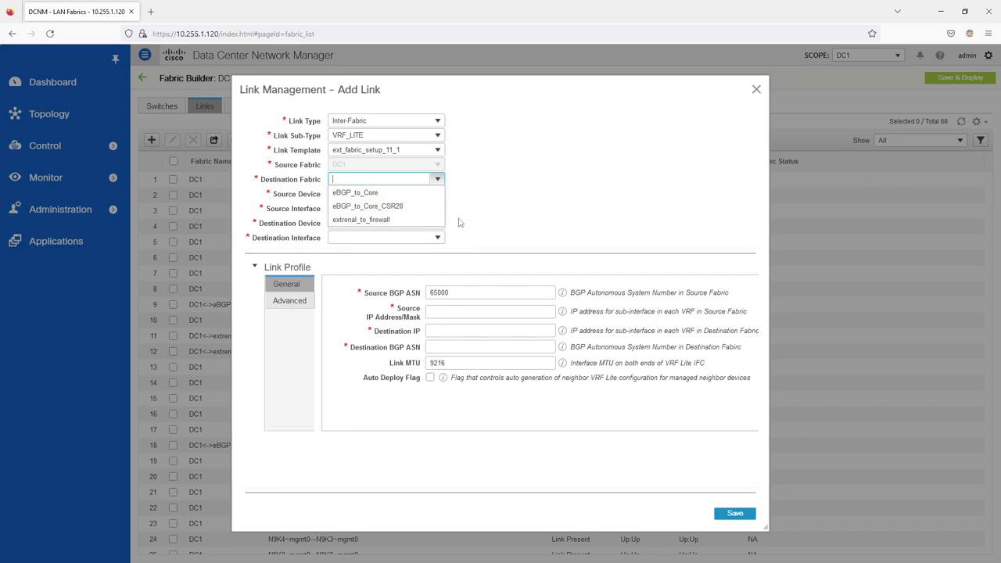
{"action": "left_click", "coordinate": [495, 231]}
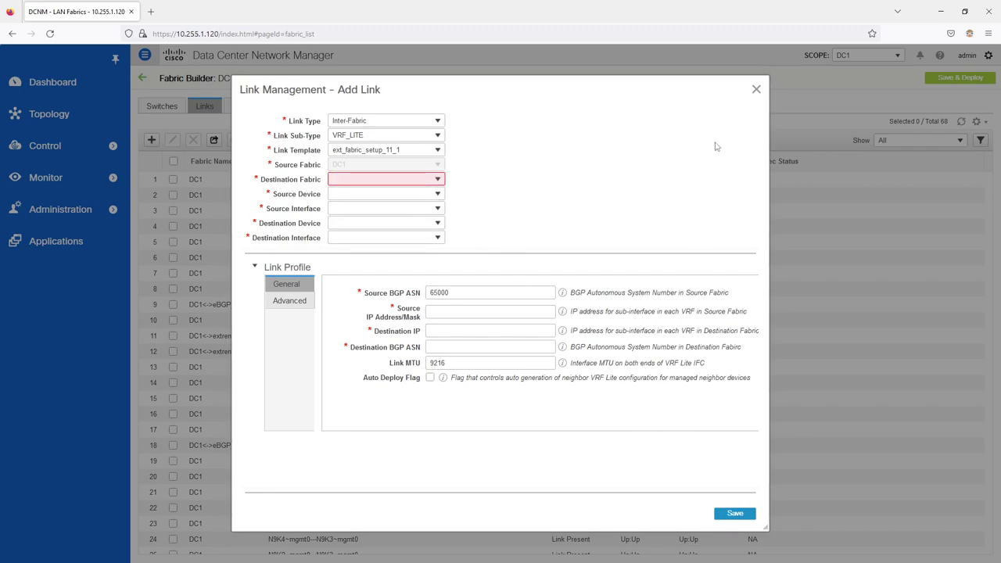
{"action": "left_click", "coordinate": [756, 90]}
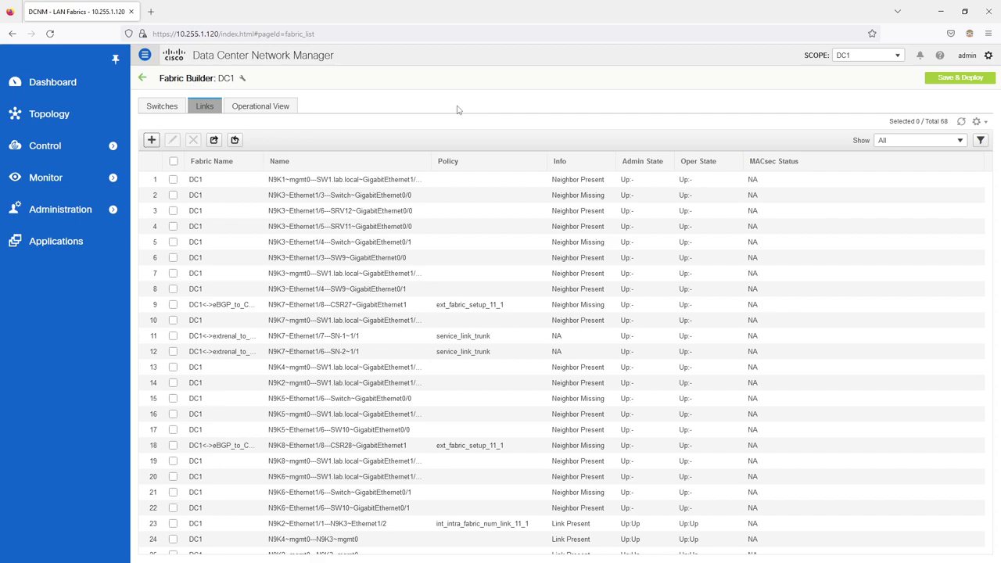
Step: Browse VRF CUST1's deployment in topology and detailed views, then switch to Network View
{"action": "mouse_move", "coordinate": [116, 149]}
{"action": "left_click", "coordinate": [150, 127]}
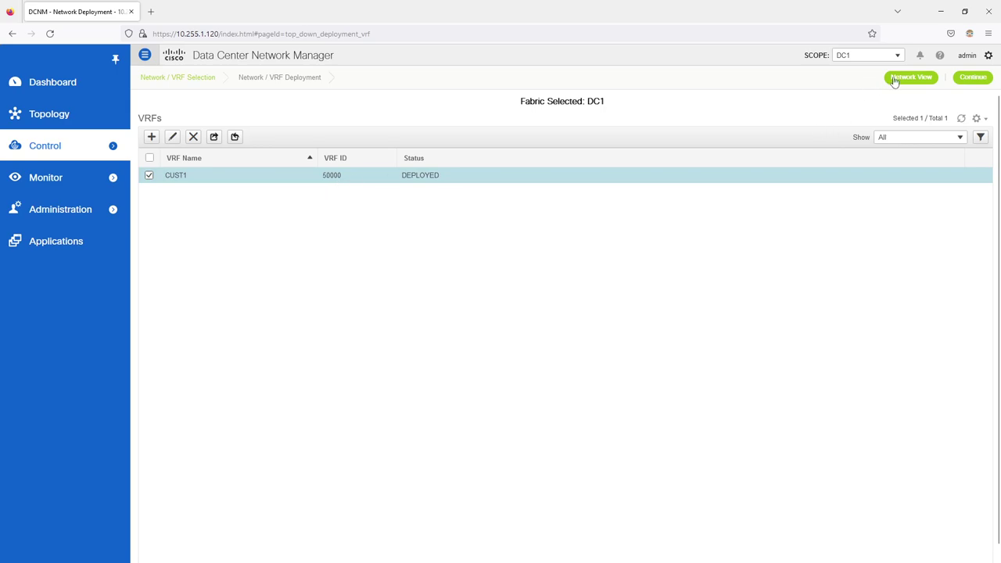
{"action": "left_click", "coordinate": [981, 79]}
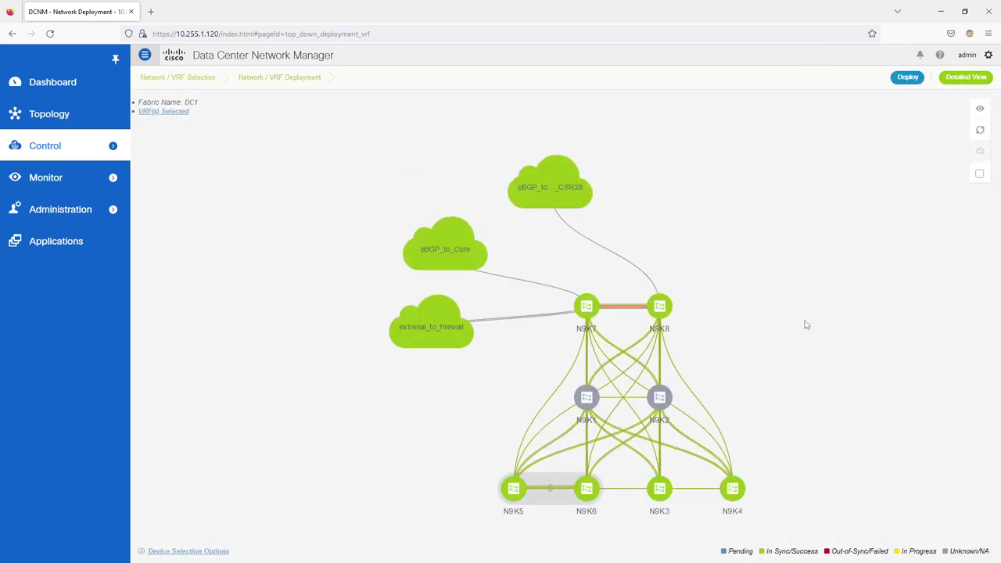
{"action": "left_click", "coordinate": [977, 80]}
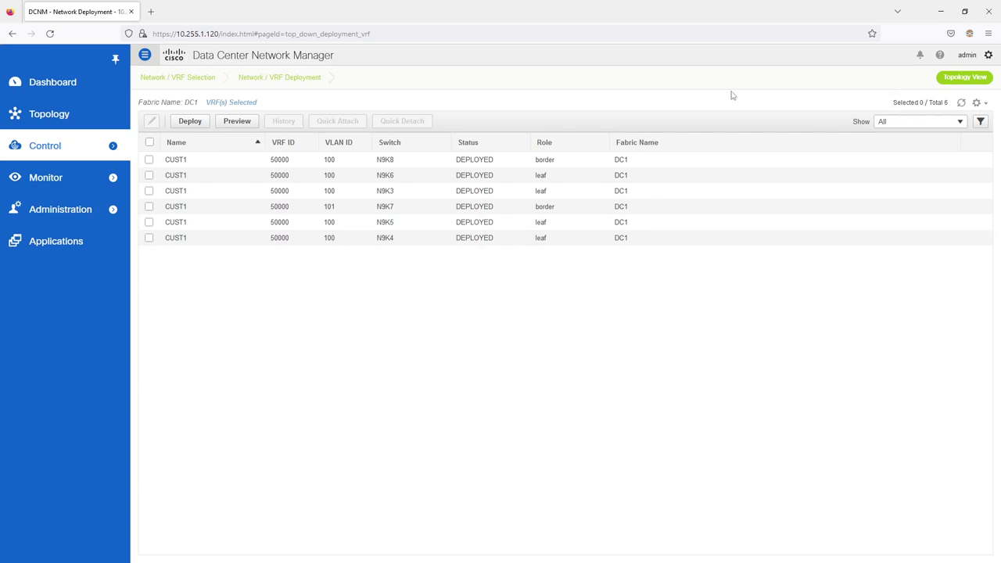
{"action": "left_click", "coordinate": [954, 78]}
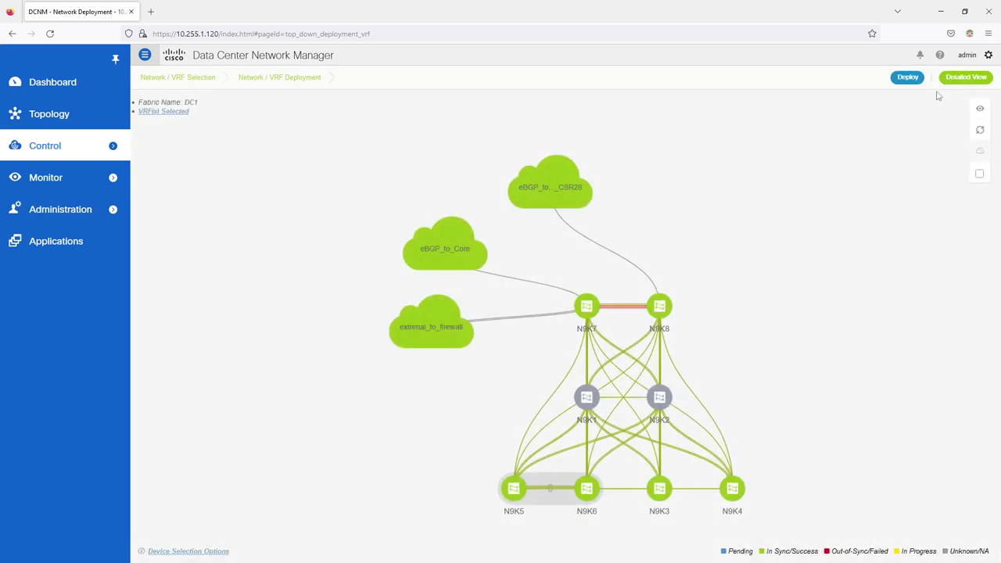
{"action": "mouse_move", "coordinate": [117, 159]}
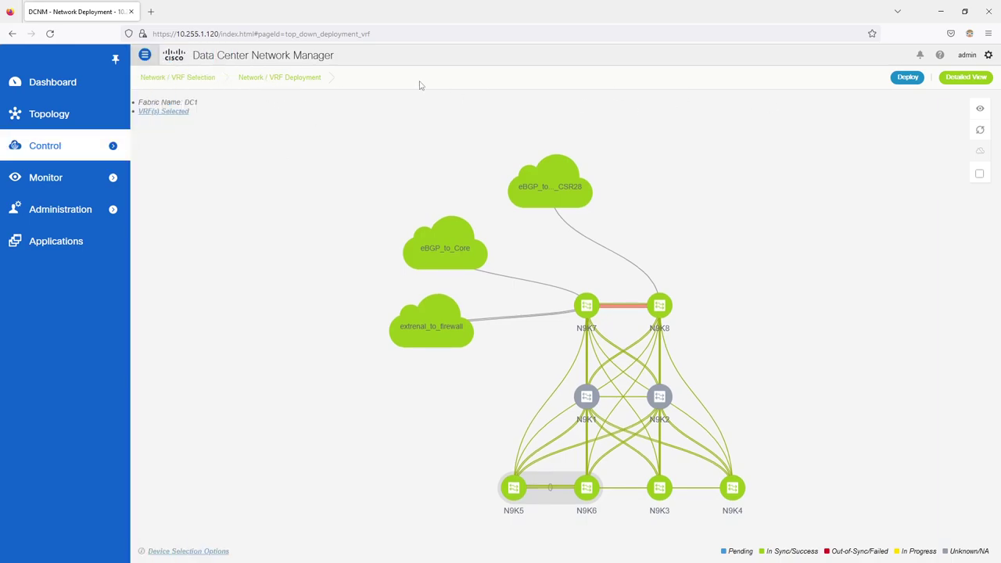
{"action": "left_click", "coordinate": [166, 76]}
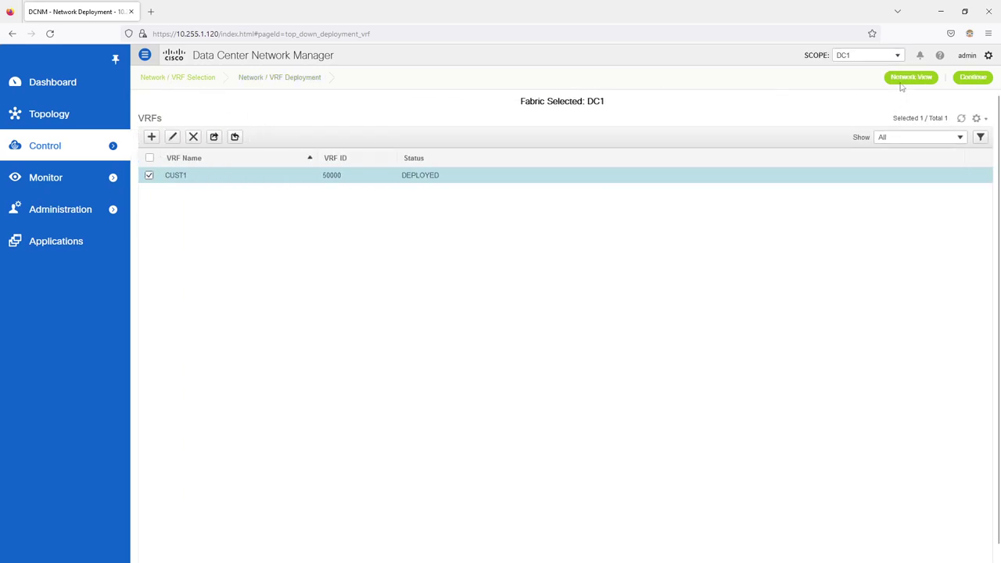
{"action": "left_click", "coordinate": [906, 78]}
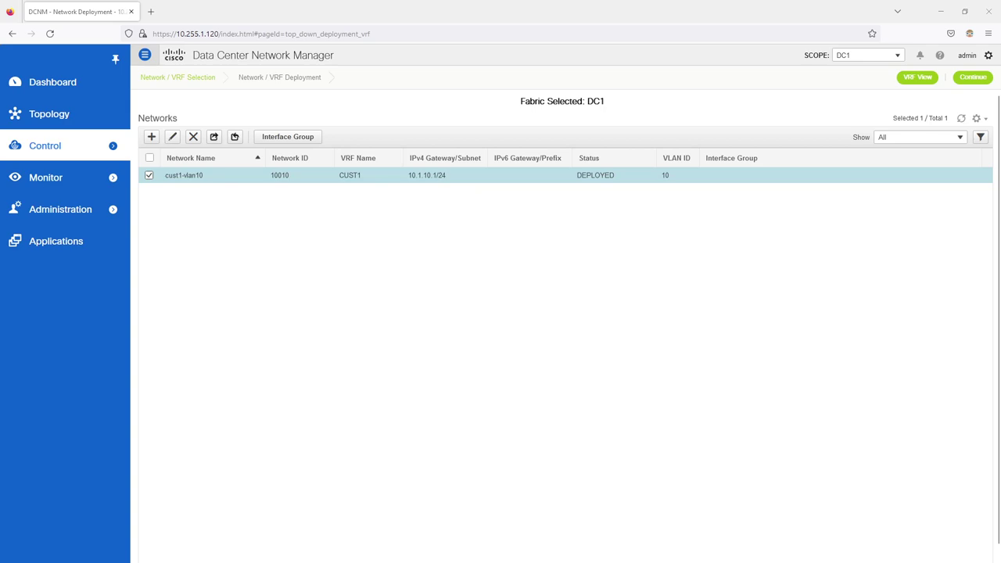
Step: On N9K3, run sh ip int br vrf cust1
{"action": "key", "text": "alt+Tab"}
{"action": "type", "text": "sh"}
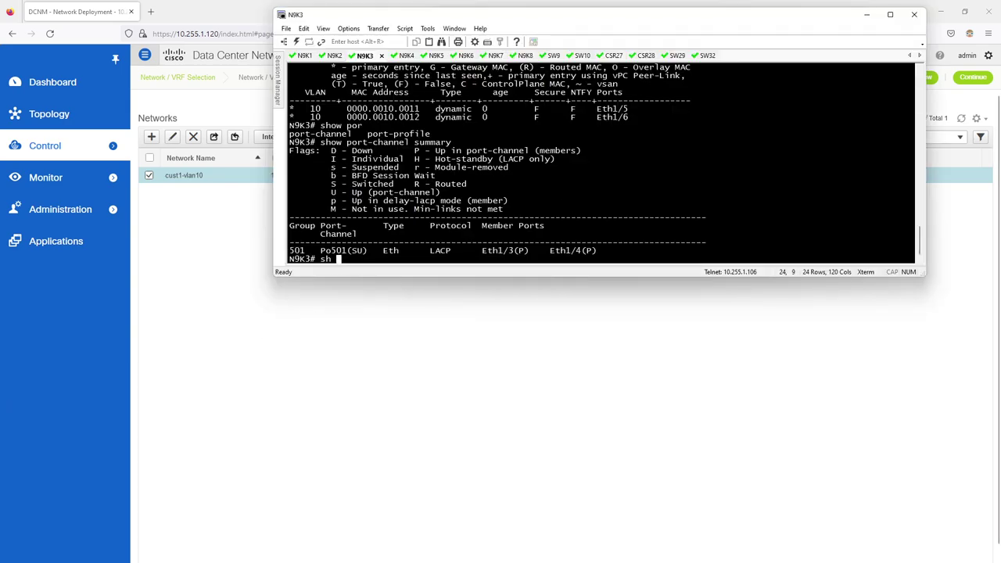
{"action": "type", "text": " ip int br vrf cust1"}
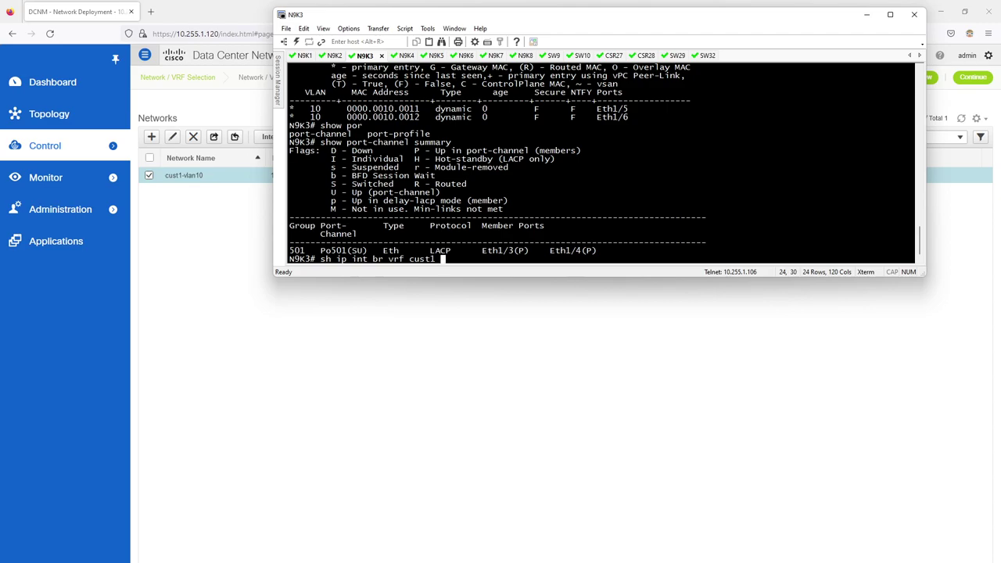
{"action": "key", "text": "Return"}
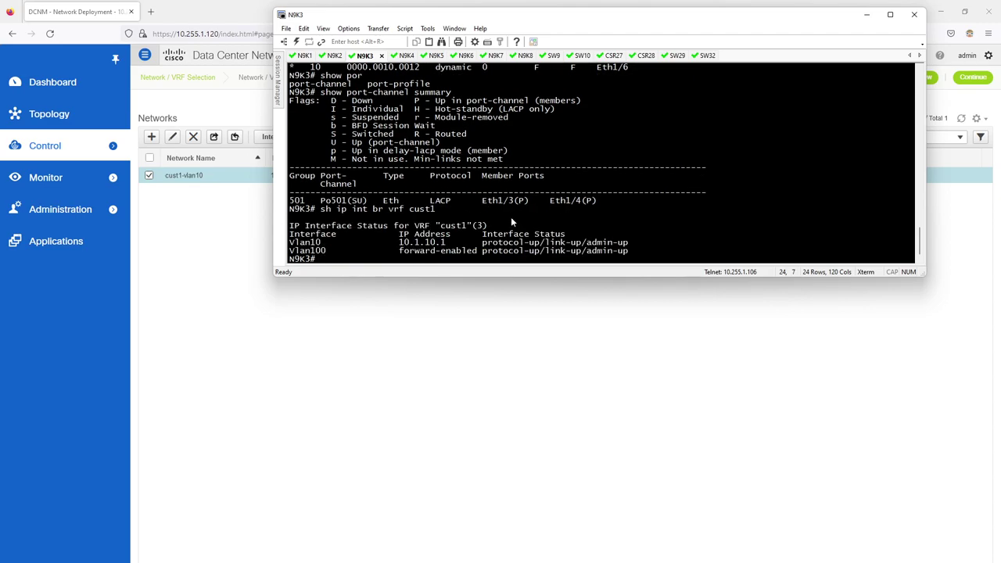
Step: On SRV11, enable, list interface addresses, and ping the gateway 10.1.10.1
{"action": "key", "text": "alt+Tab"}
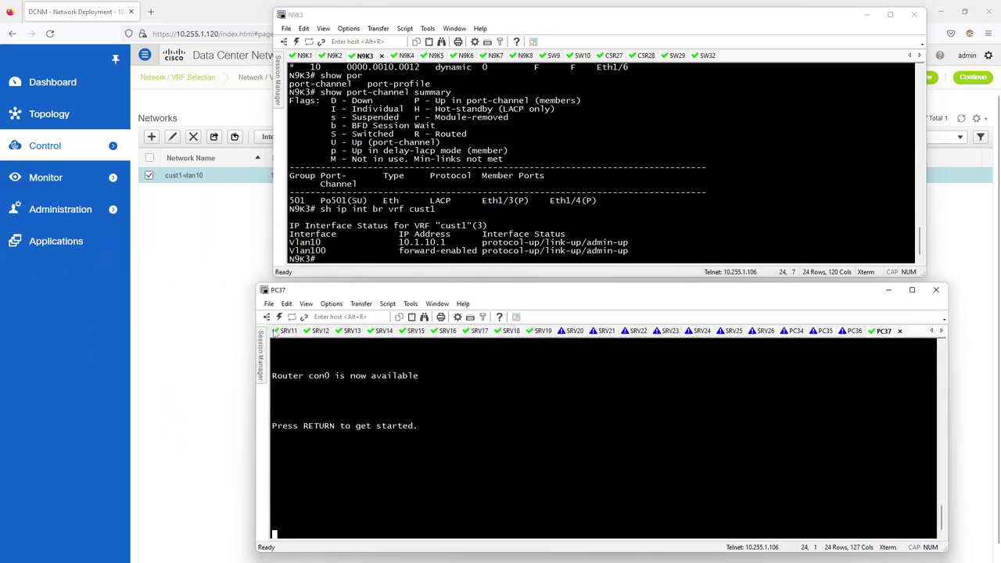
{"action": "left_click", "coordinate": [275, 333]}
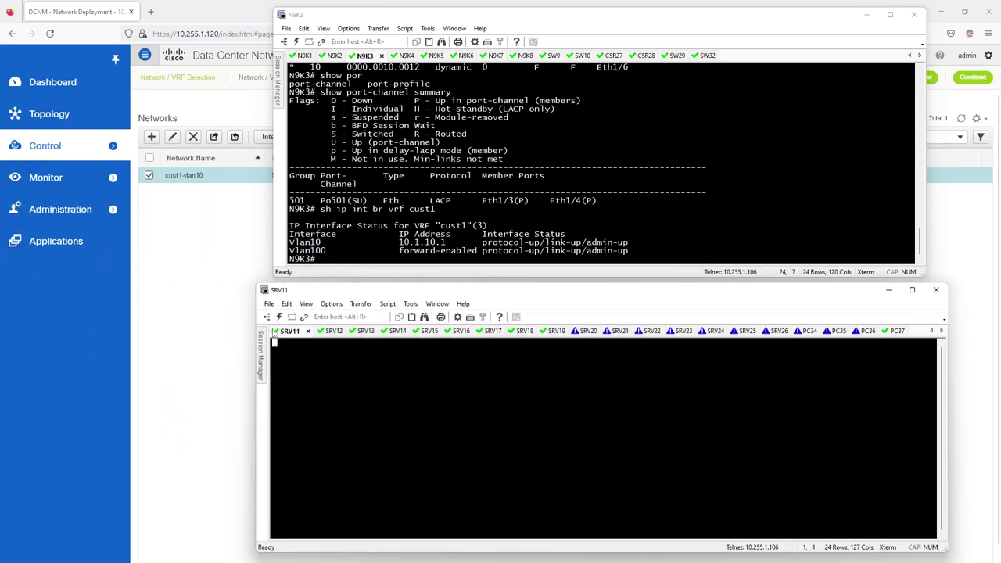
{"action": "key", "text": "Return"}
{"action": "type", "text": "en"}
{"action": "key", "text": "Return"}
{"action": "type", "text": "sh ip int br"}
{"action": "key", "text": "Return"}
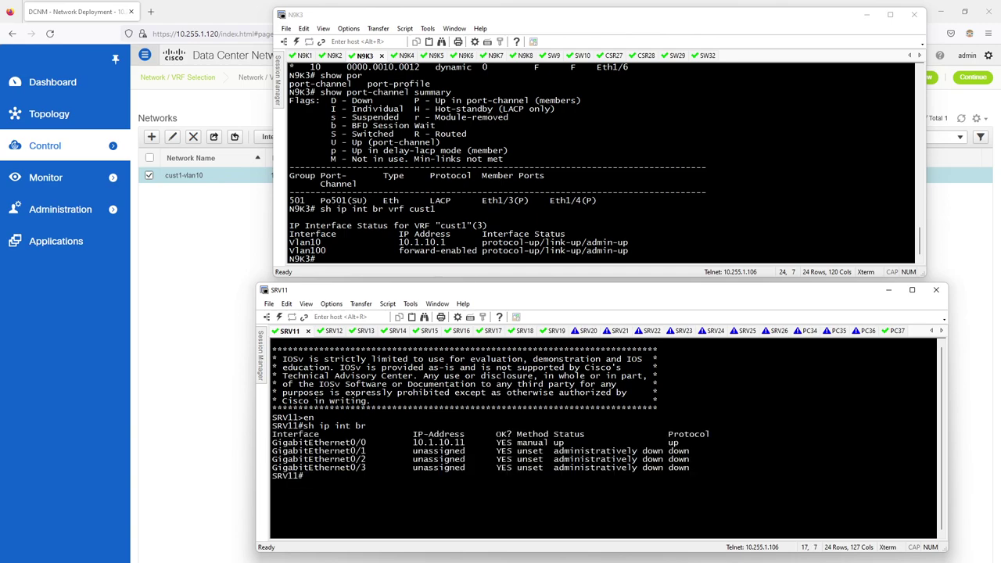
{"action": "type", "text": "ping 10.1.10.1"}
{"action": "key", "text": "Return"}
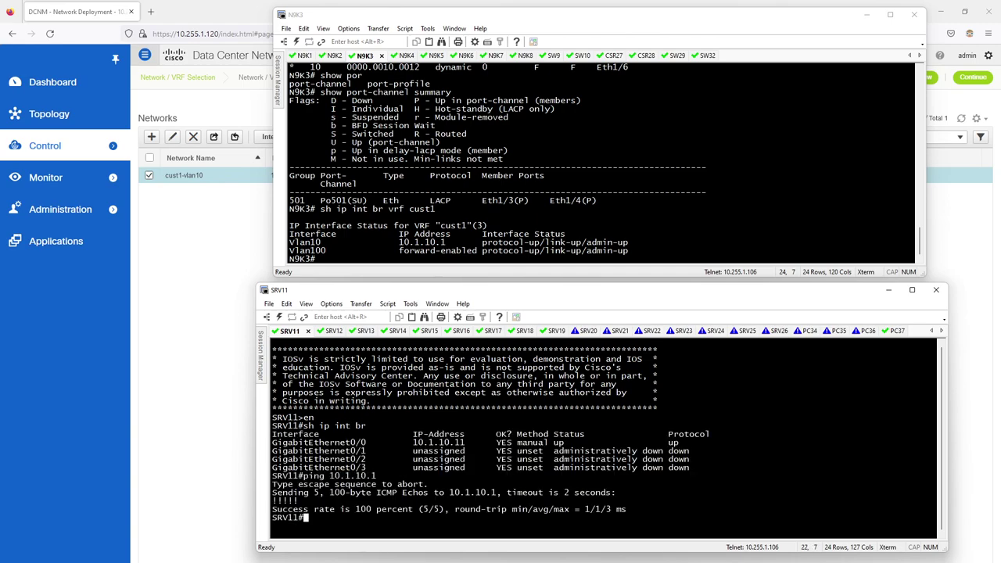
Step: On SRV12, enable, list interface addresses, and ping SRV11 at 10.1.10.11
{"action": "left_click", "coordinate": [327, 331]}
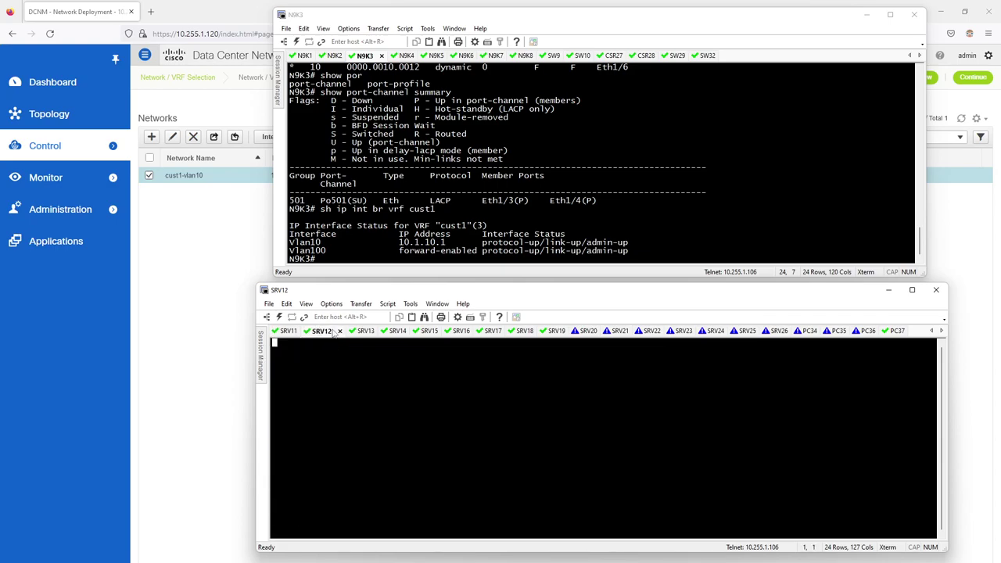
{"action": "key", "text": "Return"}
{"action": "type", "text": "en"}
{"action": "key", "text": "Return"}
{"action": "type", "text": "sh ip int br"}
{"action": "key", "text": "Return"}
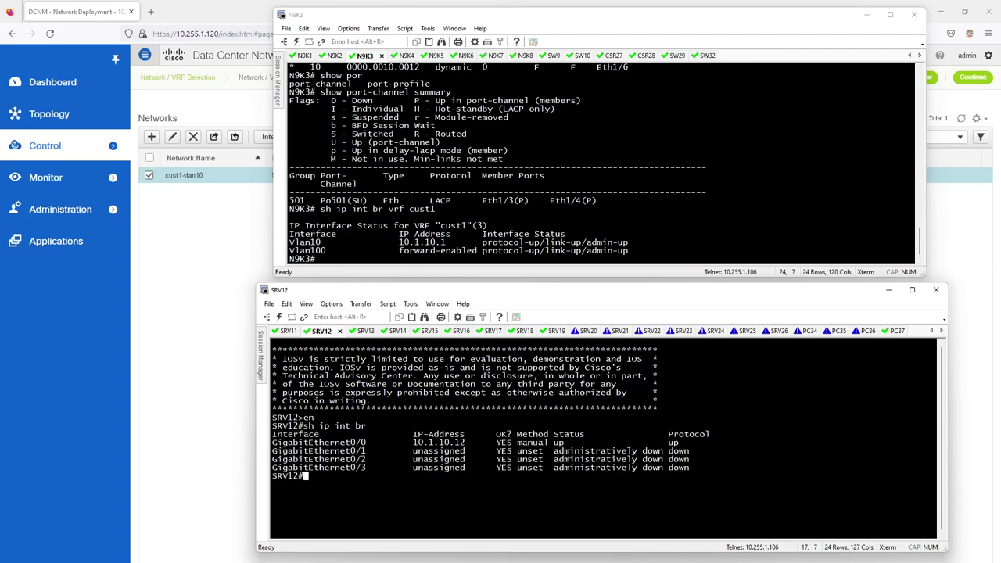
{"action": "type", "text": "ping 10.1.10.11"}
{"action": "key", "text": "Return"}
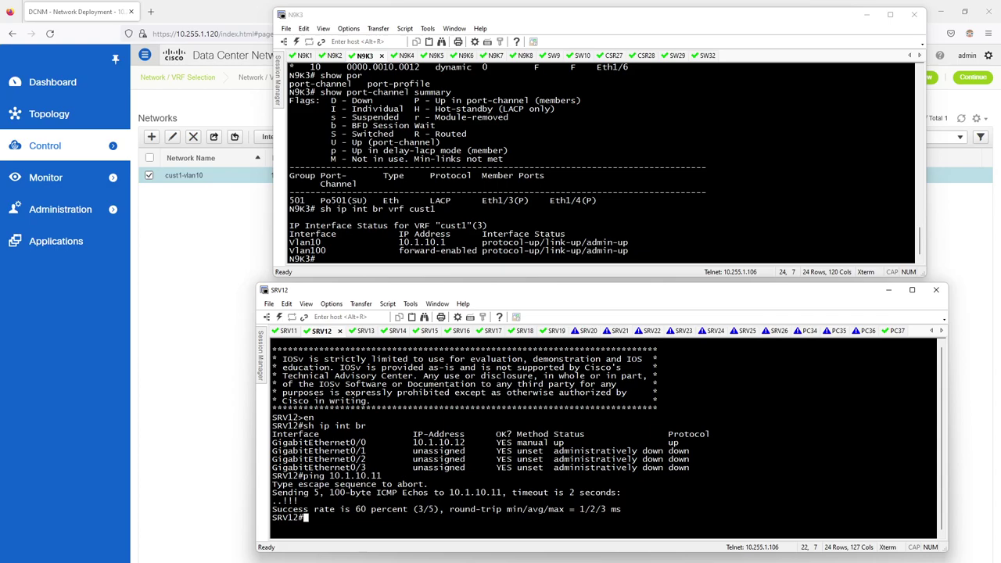
Step: On N9K3, show the dynamic MAC address table for VLAN 10
{"action": "left_click", "coordinate": [573, 200]}
{"action": "type", "text": "show mac address-table dynamic vlan 10"}
{"action": "key", "text": "Return"}
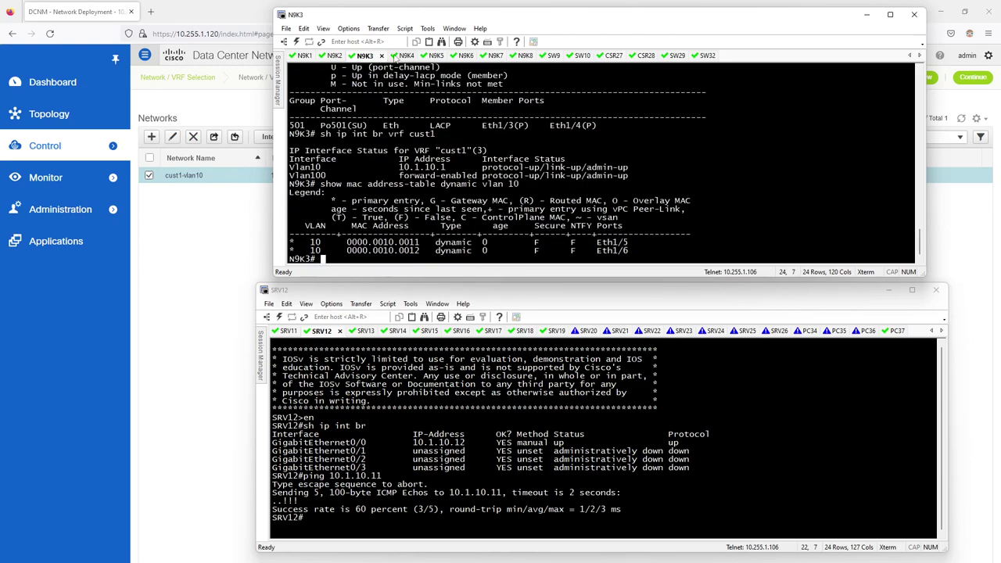
Step: Open the N9K5 session and log in after one failed attempt
{"action": "left_click", "coordinate": [436, 55]}
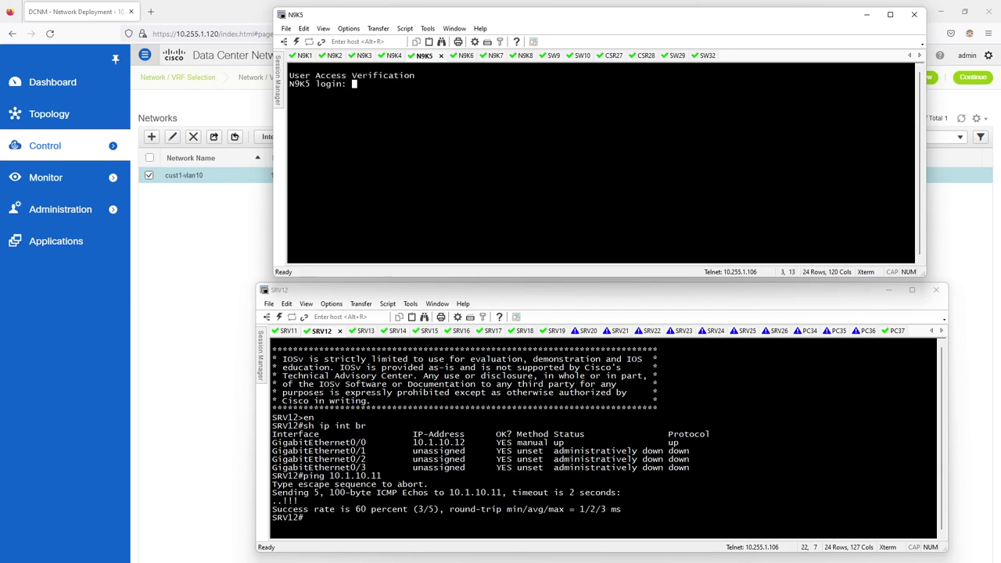
{"action": "type", "text": "admin"}
{"action": "key", "text": "Return"}
{"action": "type", "text": "a"}
{"action": "key", "text": "Return"}
{"action": "type", "text": "admin"}
{"action": "key", "text": "Return"}
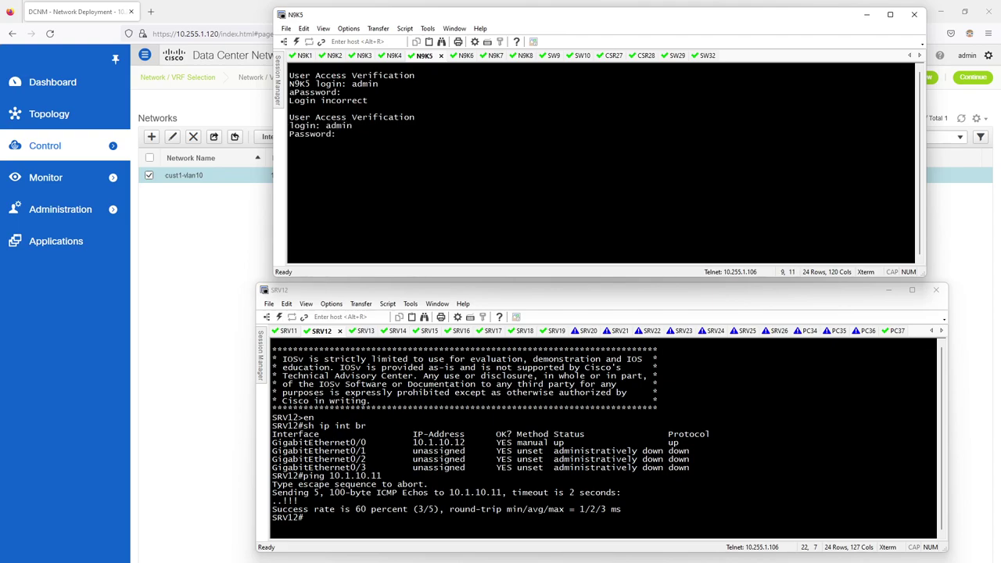
{"action": "key", "text": "Return"}
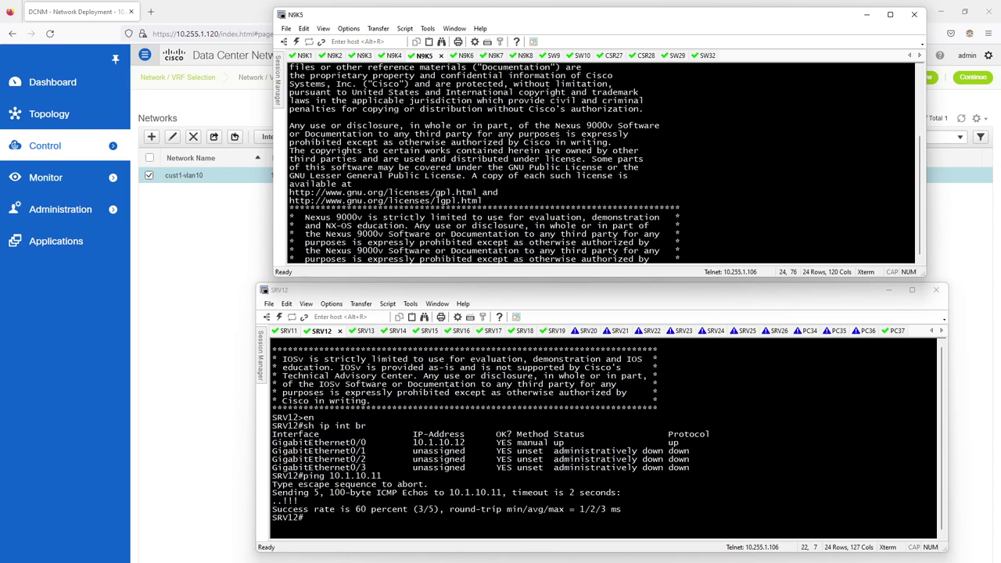
Step: Show N9K5's dynamic MAC table, highlighting the server MAC and nve1 peer, then return to N9K3
{"action": "type", "text": "show mac address-table dynamic"}
{"action": "key", "text": "Return"}
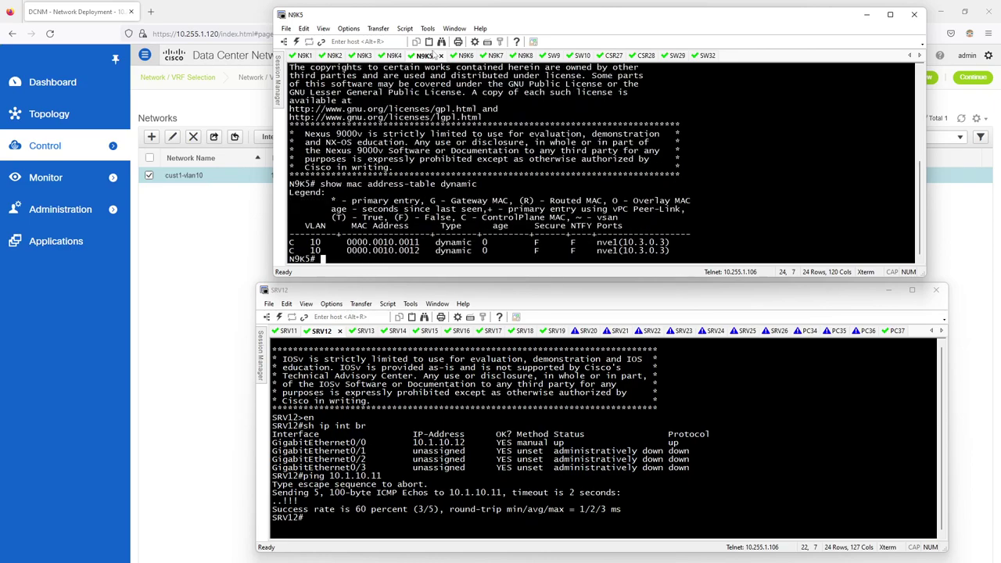
{"action": "mouse_move", "coordinate": [349, 243]}
{"action": "left_mouse_down"}
{"action": "mouse_move", "coordinate": [420, 251]}
{"action": "mouse_move", "coordinate": [357, 252]}
{"action": "left_mouse_up"}
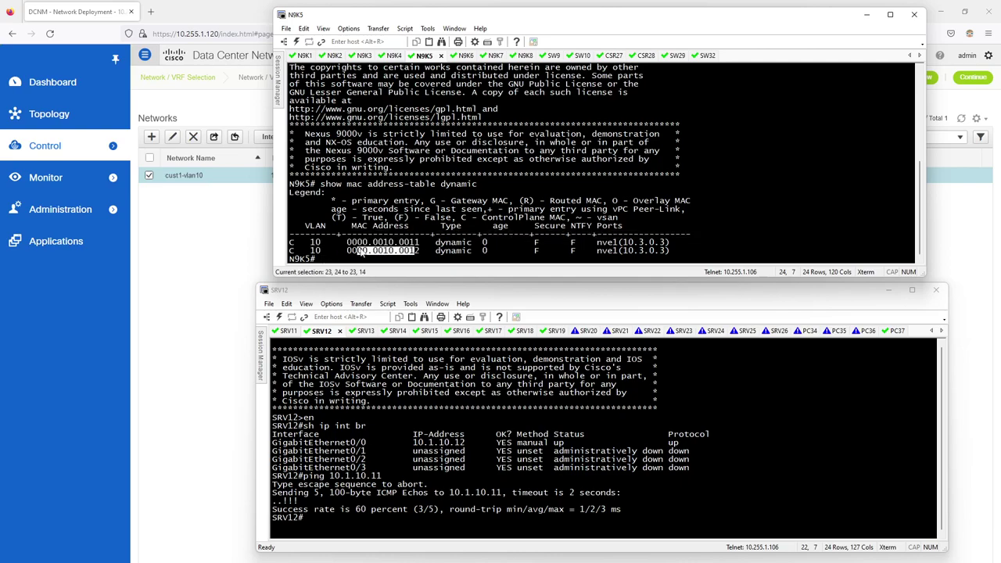
{"action": "left_click", "coordinate": [403, 259]}
{"action": "left_click_drag", "start_coordinate": [604, 244], "coordinate": [667, 243]}
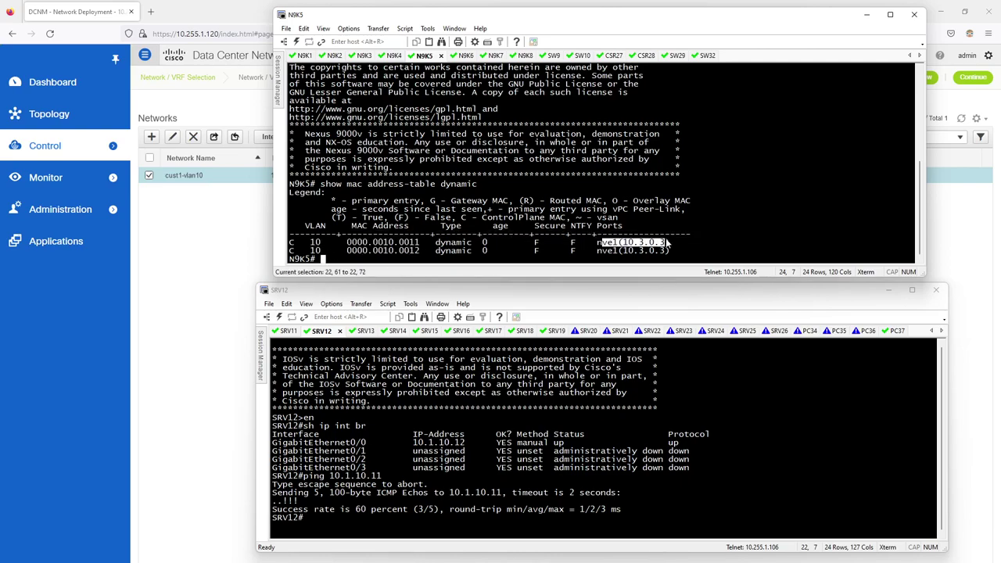
{"action": "left_click", "coordinate": [708, 224]}
{"action": "left_click", "coordinate": [359, 56]}
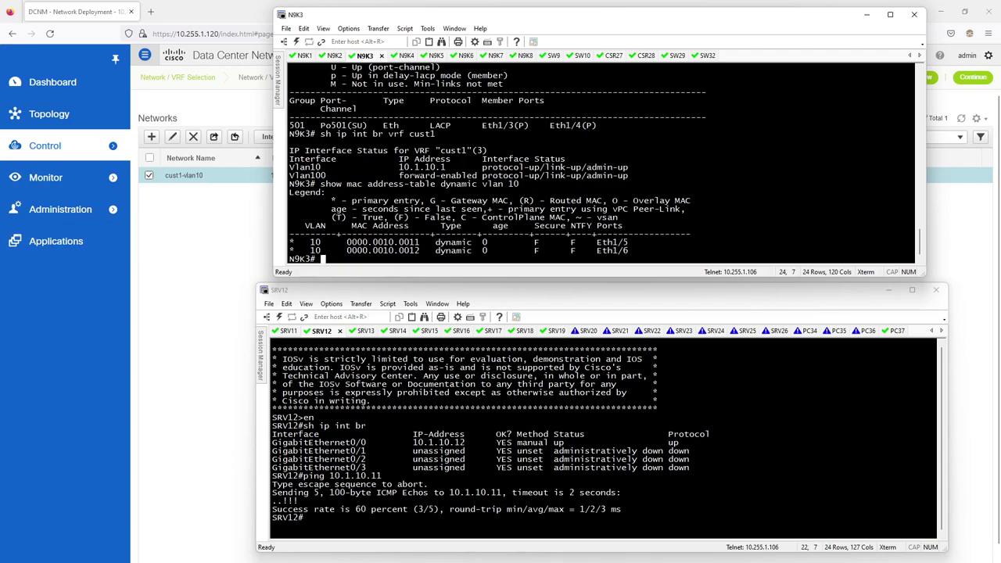
{"action": "key", "text": "alt+Tab"}
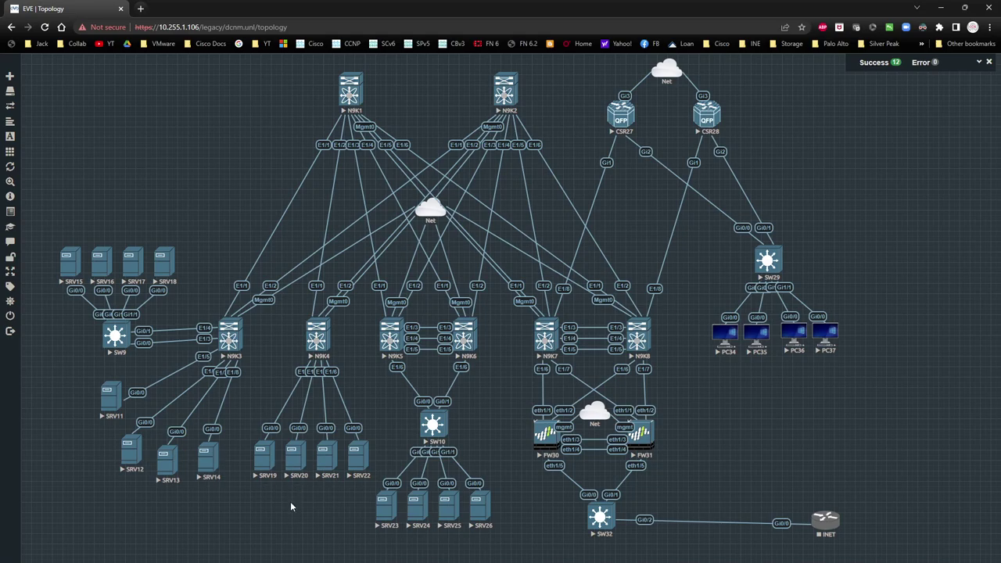
{"action": "mouse_move", "coordinate": [16, 312]}
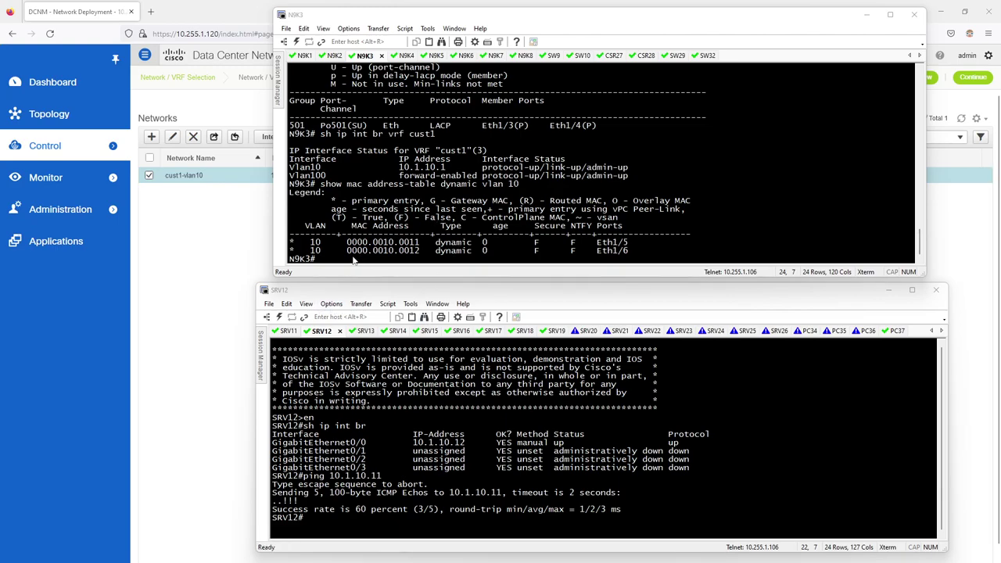
Step: Run show interface status on N9K3, highlight Eth1/5 in VLAN 10, then return to DCNM
{"action": "left_click", "coordinate": [353, 261]}
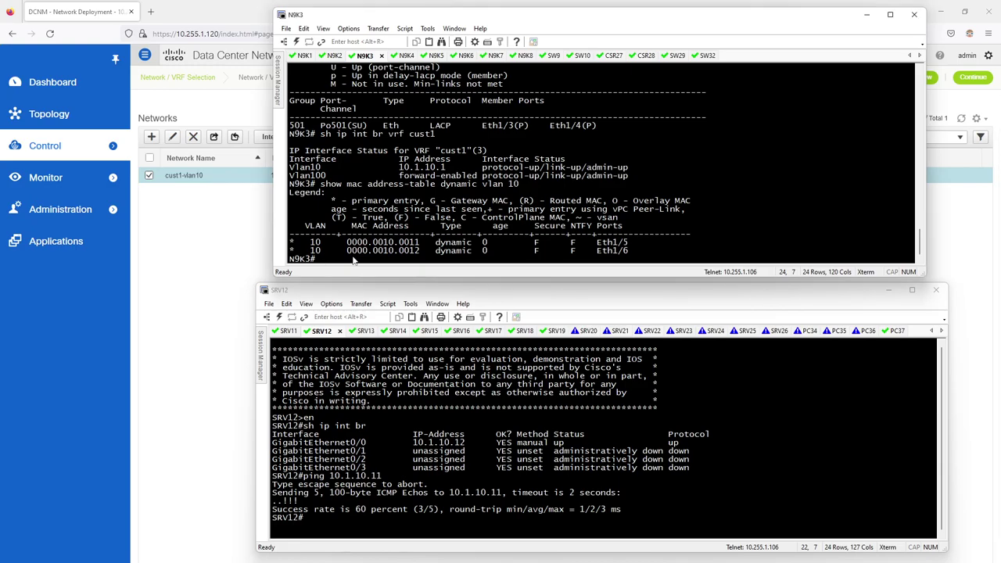
{"action": "type", "text": "show interface status"}
{"action": "key", "text": "Return"}
{"action": "key", "text": "q"}
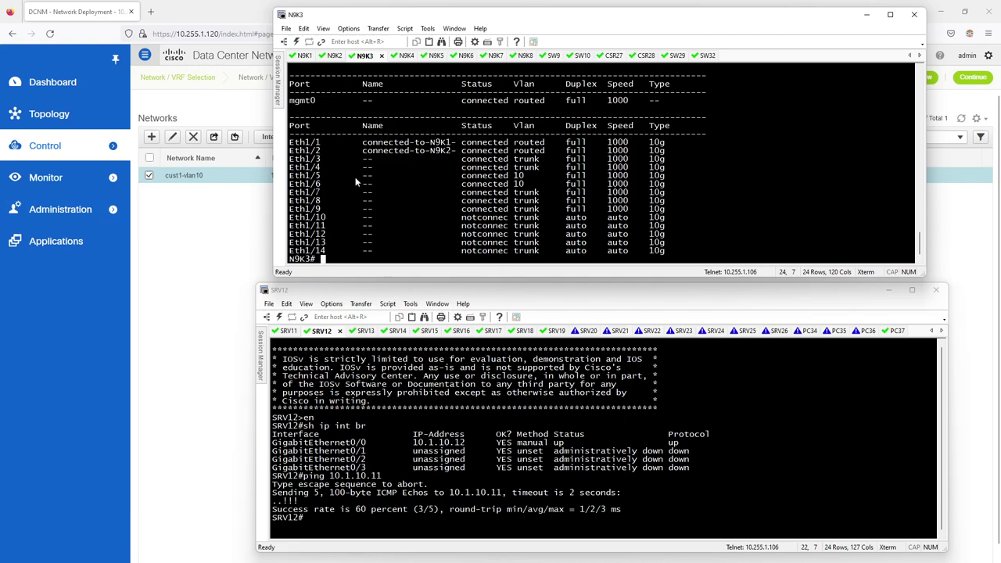
{"action": "mouse_move", "coordinate": [309, 173]}
{"action": "left_mouse_down"}
{"action": "mouse_move", "coordinate": [573, 188]}
{"action": "mouse_move", "coordinate": [305, 186]}
{"action": "left_mouse_up"}
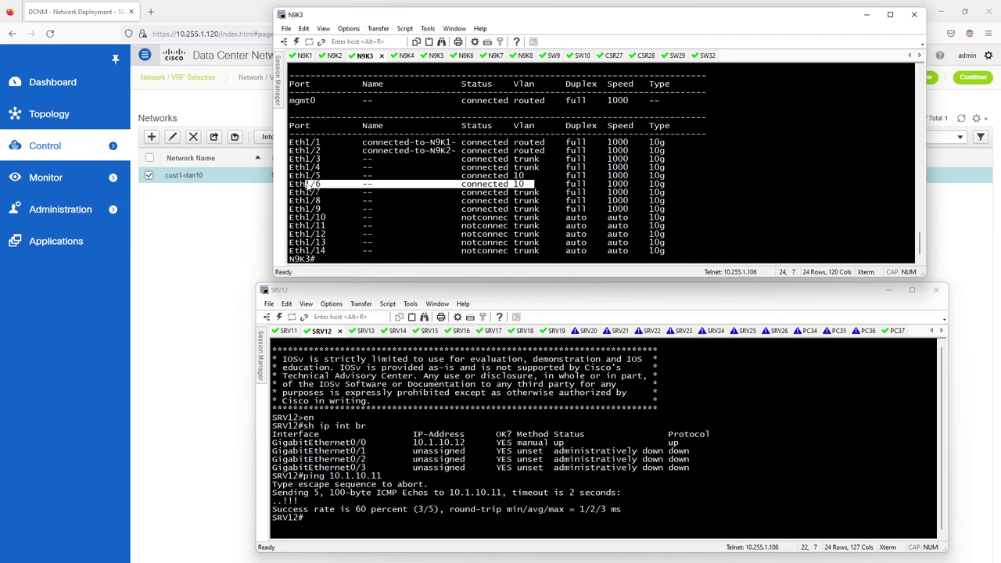
{"action": "left_click", "coordinate": [356, 185]}
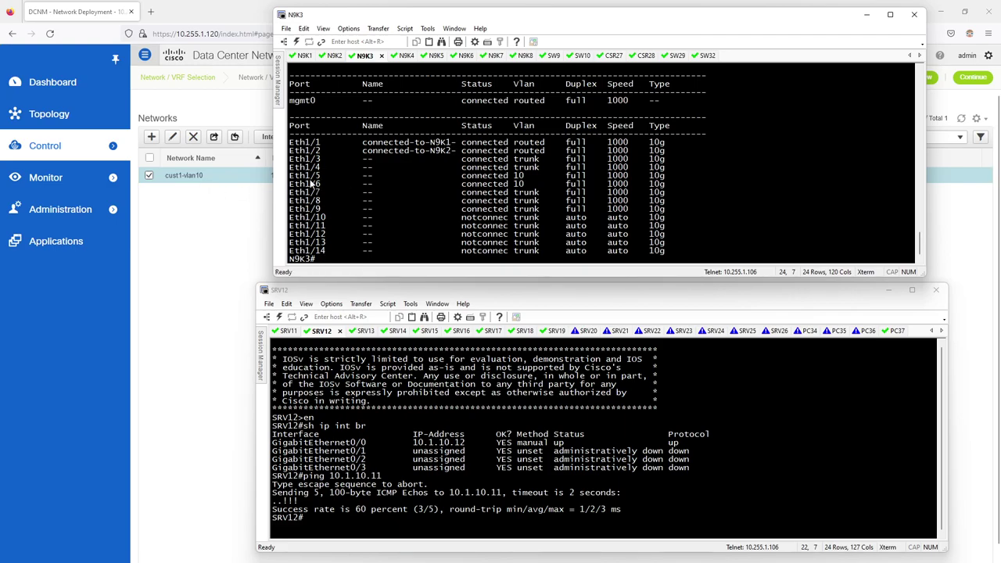
{"action": "left_click", "coordinate": [212, 231]}
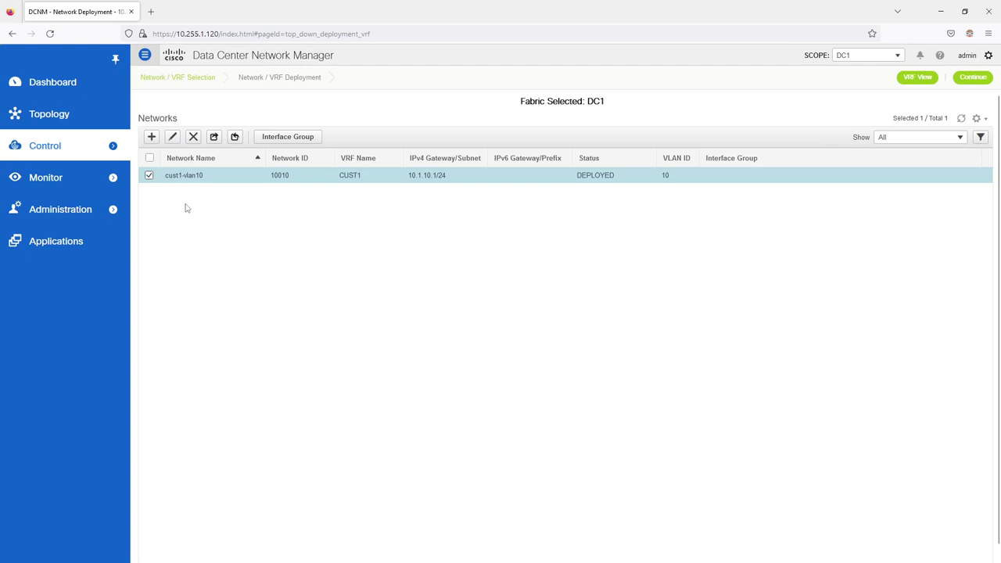
Step: Open Create Network (MyNetwork_30000, VRF CUST1), then run sh run vlan 10 on N9K3
{"action": "left_click", "coordinate": [151, 137]}
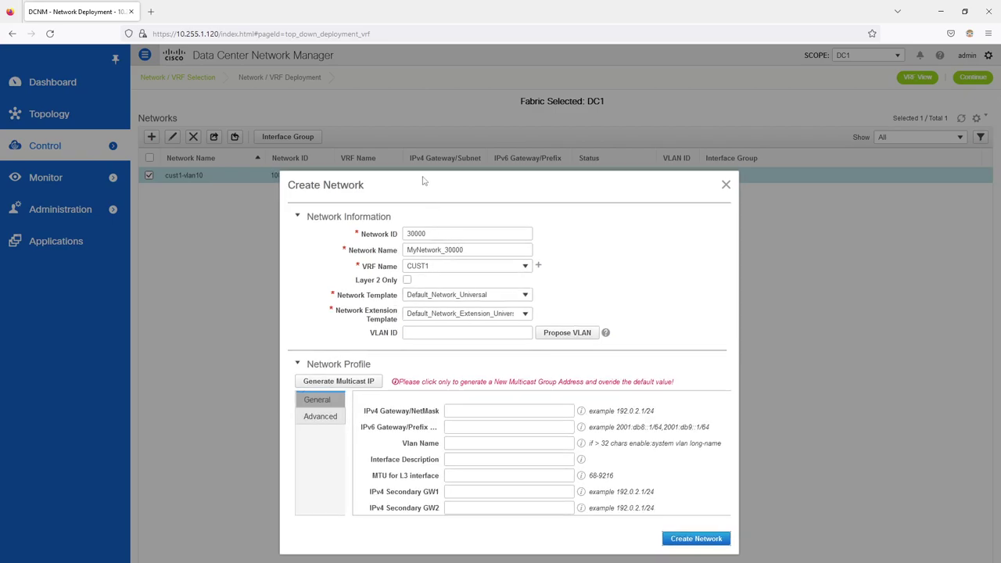
{"action": "left_click_drag", "start_coordinate": [450, 183], "coordinate": [576, 179]}
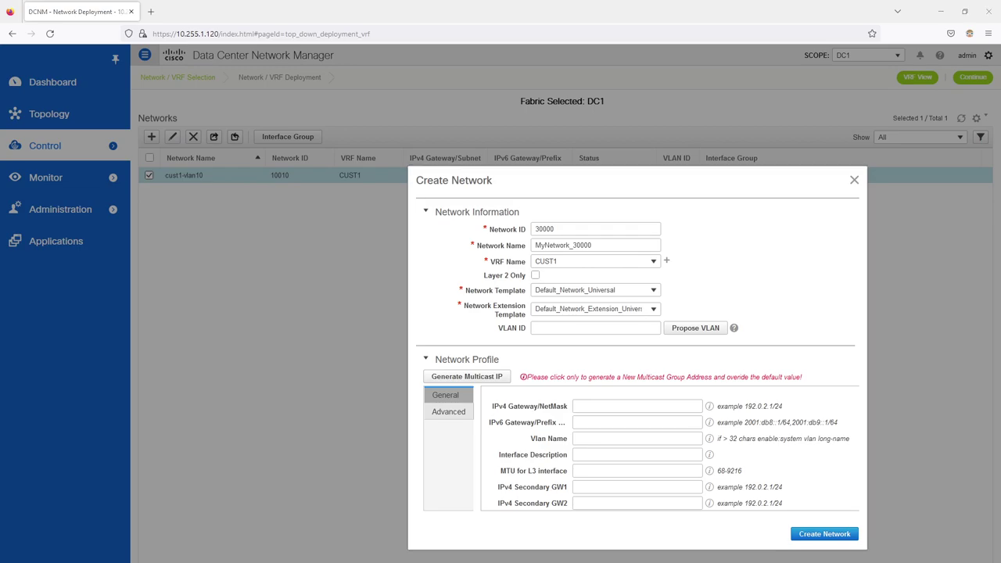
{"action": "key", "text": "alt+Tab"}
{"action": "type", "text": "sh run vlan 10"}
{"action": "key", "text": "Return"}
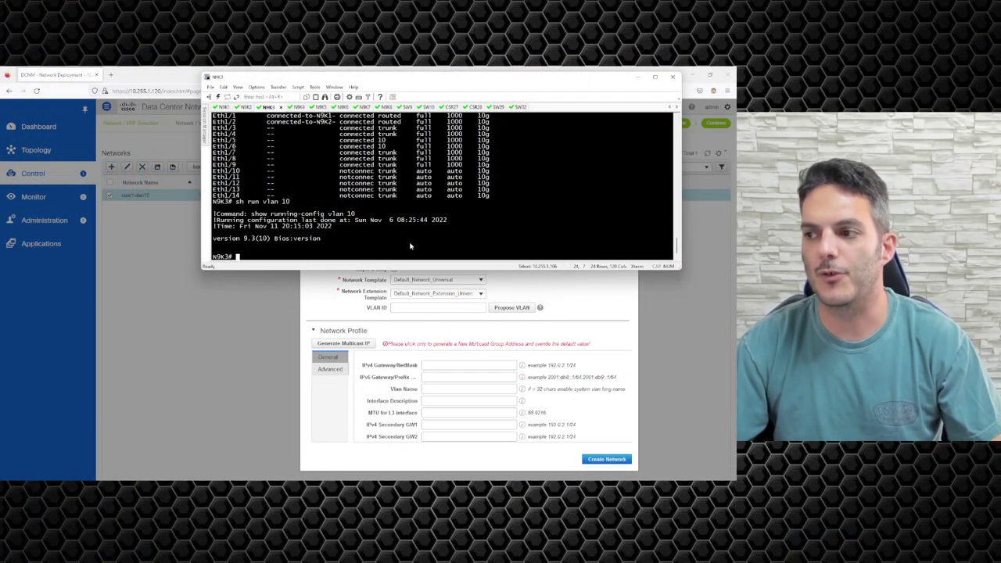
{"action": "left_click", "coordinate": [410, 247]}
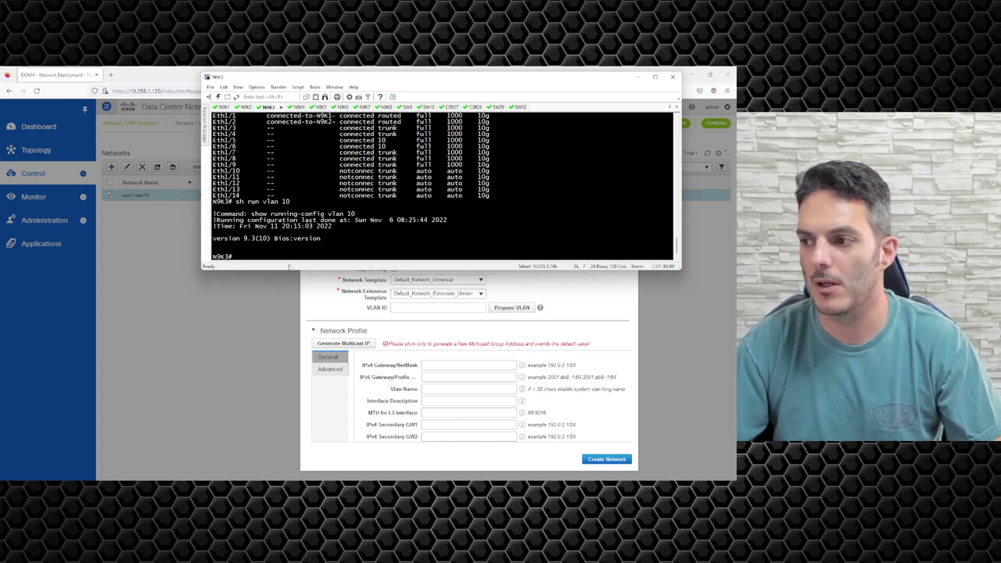
{"action": "double_click", "coordinate": [311, 77]}
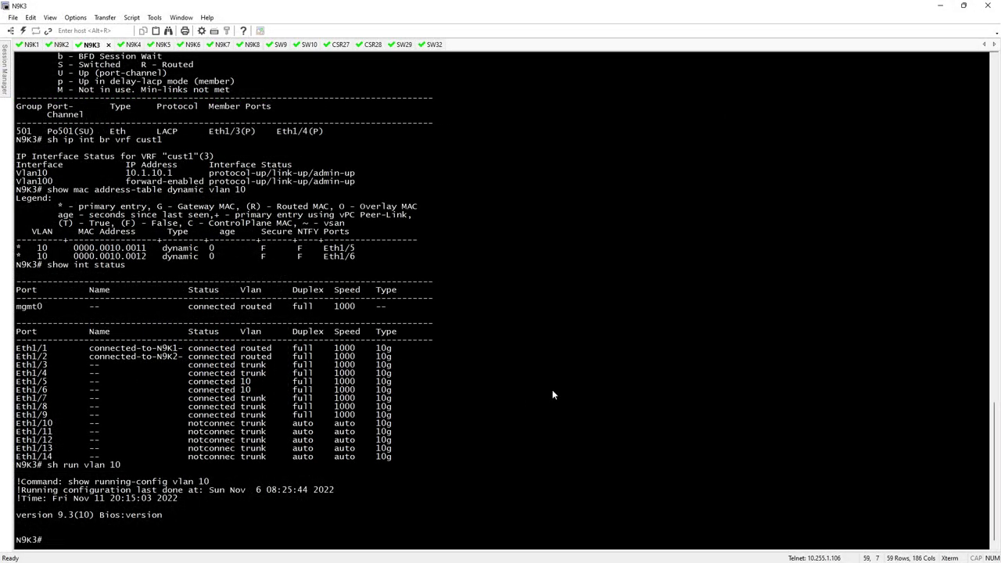
{"action": "type", "text": "show running-config"}
{"action": "key", "text": "Return"}
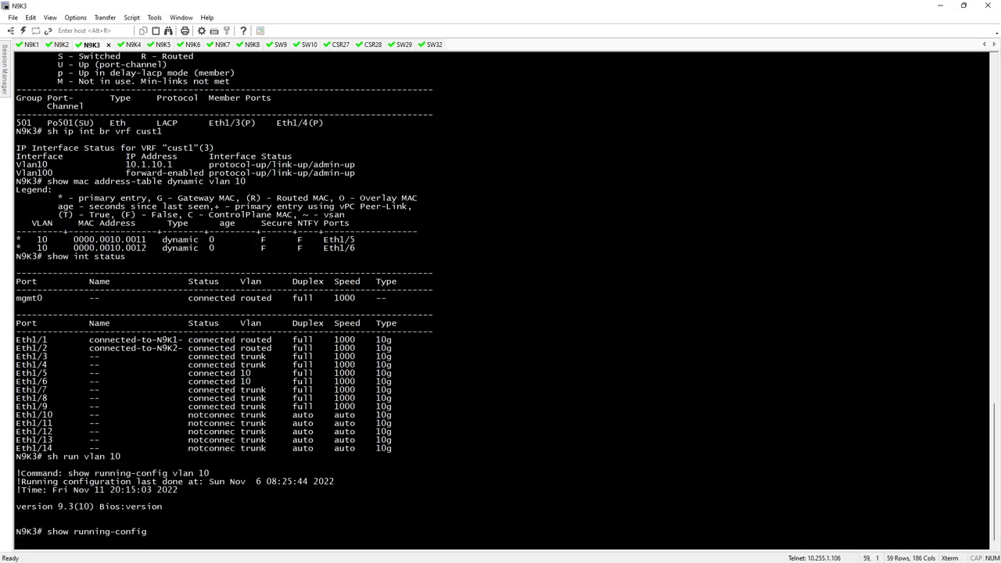
{"action": "key", "text": "space"}
{"action": "key", "text": "space"}
{"action": "key", "text": "space"}
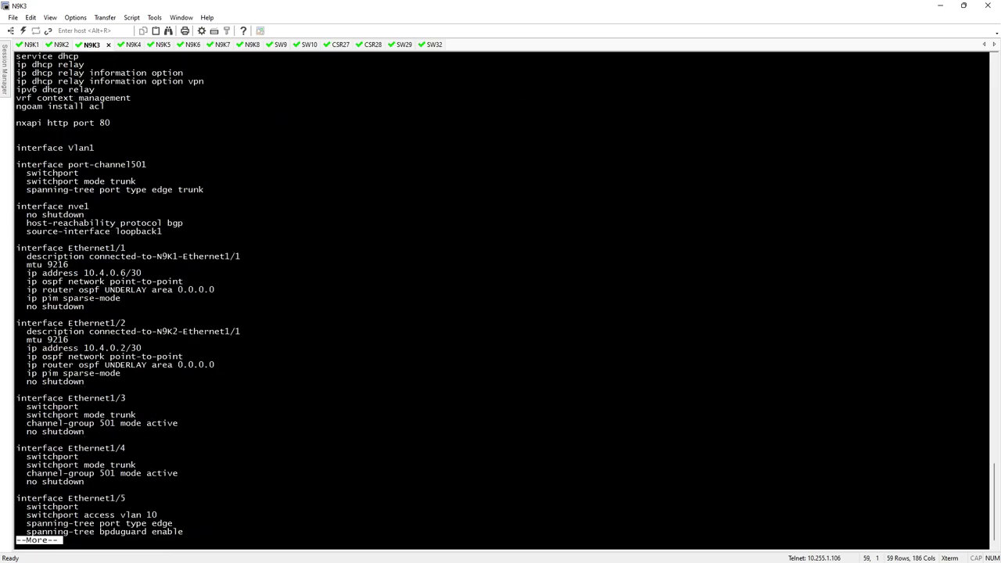
{"action": "key", "text": "space"}
{"action": "key", "text": "space"}
{"action": "key", "text": "space"}
{"action": "key", "text": "space"}
{"action": "key", "text": "space"}
{"action": "key", "text": "space"}
{"action": "key", "text": "space"}
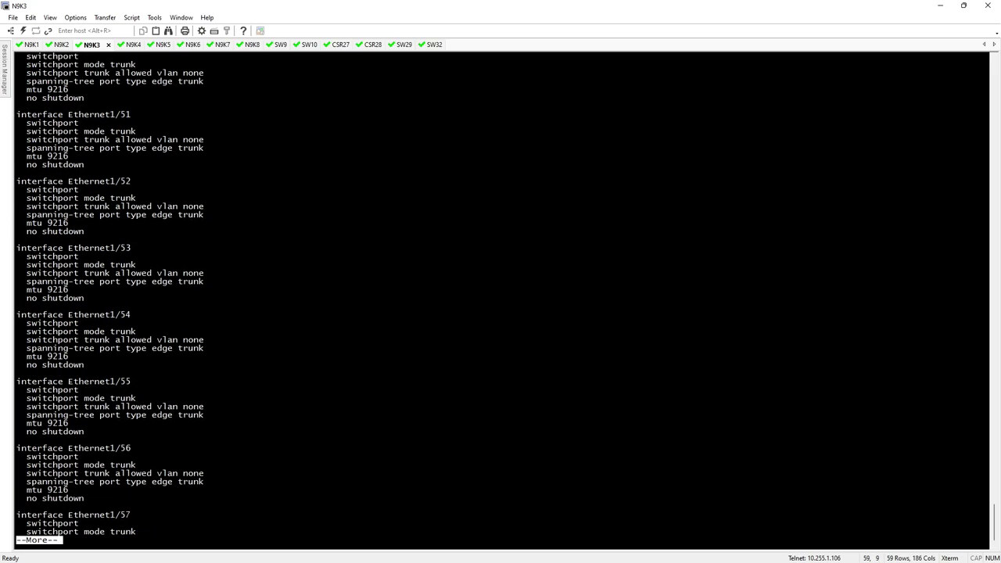
{"action": "key", "text": "space"}
{"action": "key", "text": "space"}
{"action": "key", "text": "space"}
{"action": "key", "text": "space"}
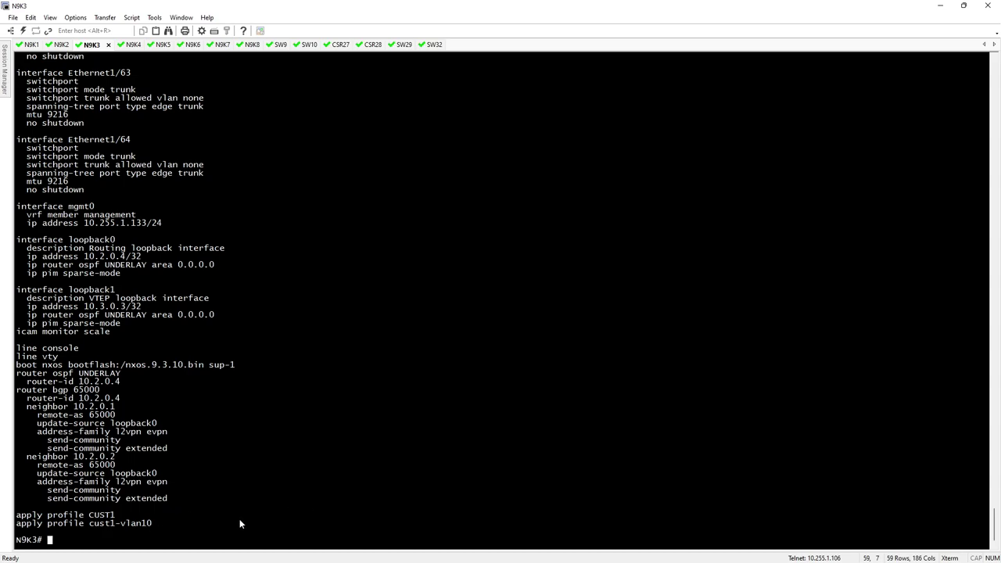
{"action": "double_click", "coordinate": [94, 516]}
{"action": "left_click_drag", "start_coordinate": [90, 524], "coordinate": [154, 525]}
{"action": "left_click", "coordinate": [217, 489]}
{"action": "scroll", "coordinate": [218, 490], "scroll_direction": "up", "scroll_amount": 11}
{"action": "scroll", "coordinate": [226, 497], "scroll_direction": "up", "scroll_amount": 20}
{"action": "scroll", "coordinate": [226, 498], "scroll_direction": "up", "scroll_amount": 20}
{"action": "scroll", "coordinate": [230, 494], "scroll_direction": "up", "scroll_amount": 20}
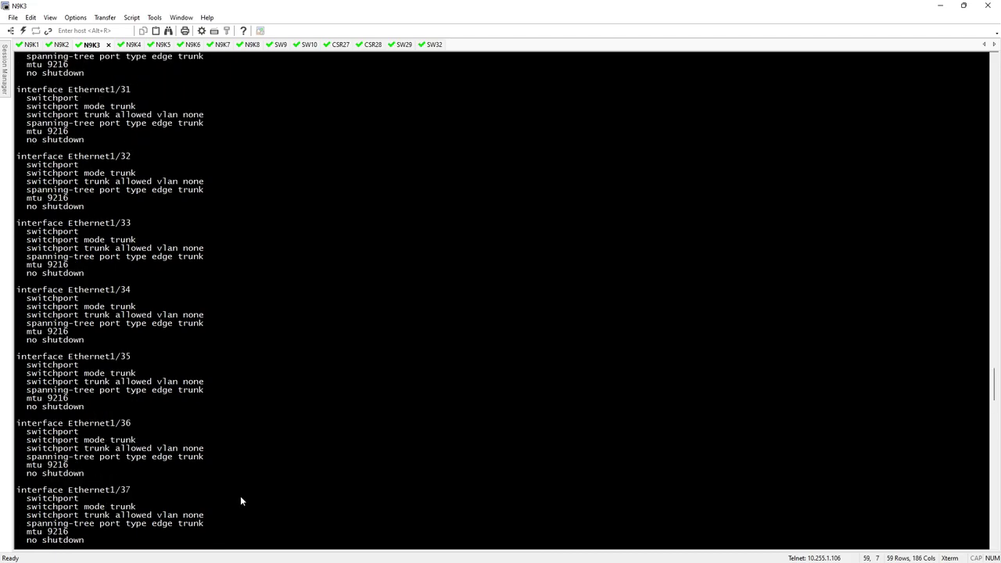
{"action": "scroll", "coordinate": [242, 499], "scroll_direction": "up", "scroll_amount": 4}
{"action": "left_click_drag", "start_coordinate": [999, 376], "coordinate": [998, 252]}
{"action": "scroll", "coordinate": [628, 288], "scroll_direction": "up", "scroll_amount": 9}
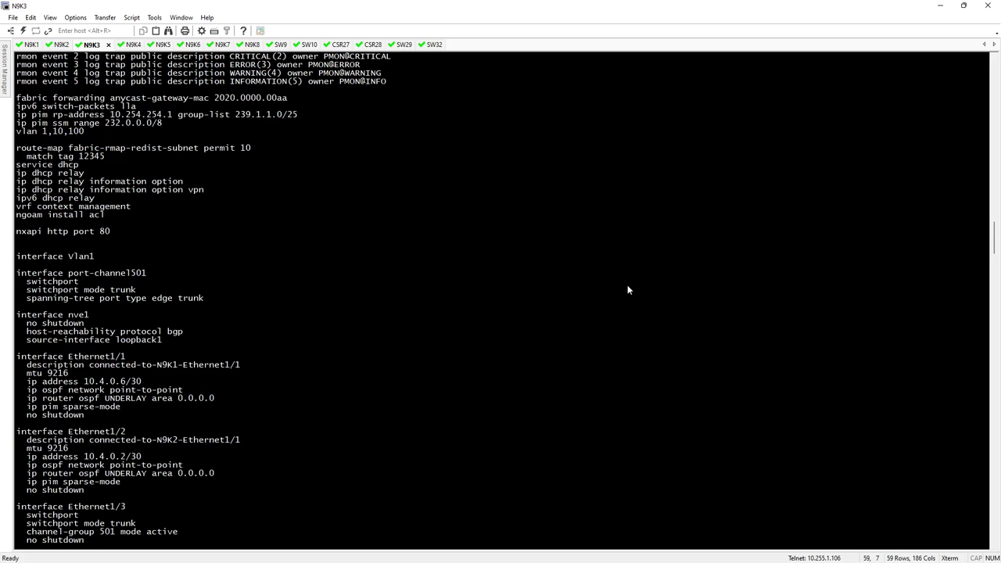
{"action": "scroll", "coordinate": [627, 288], "scroll_direction": "up", "scroll_amount": 10}
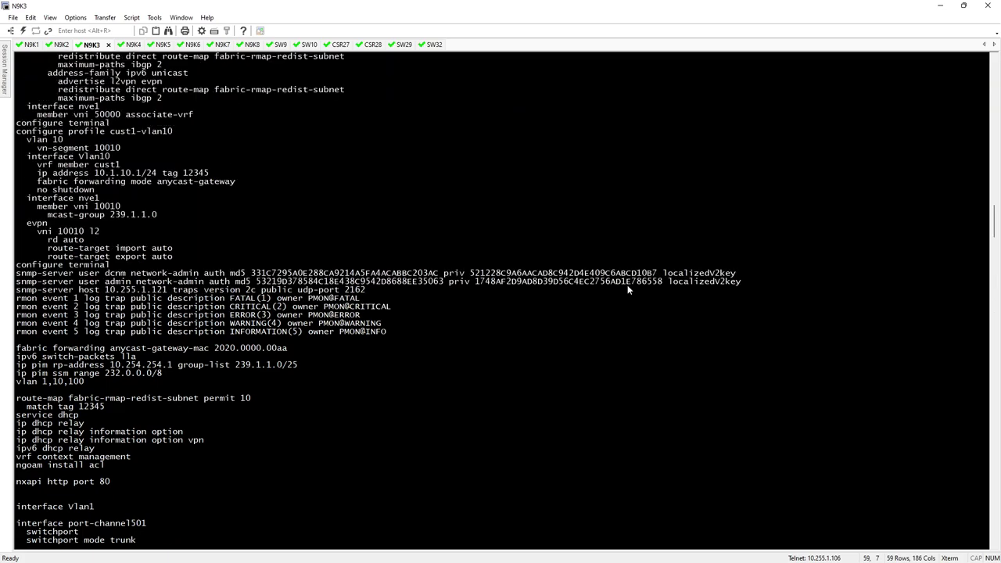
{"action": "scroll", "coordinate": [628, 286], "scroll_direction": "up", "scroll_amount": 8}
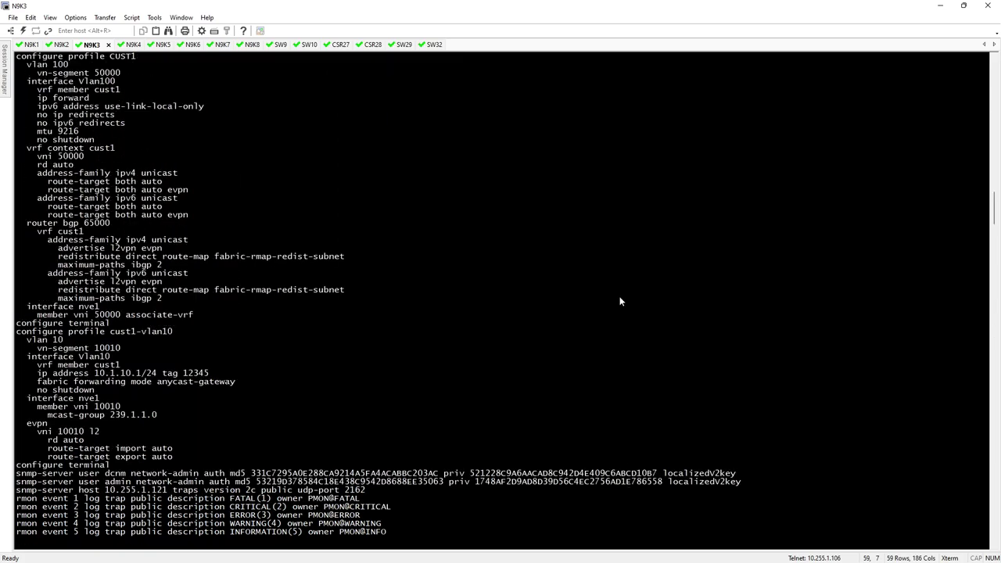
{"action": "scroll", "coordinate": [555, 318], "scroll_direction": "up", "scroll_amount": 2}
{"action": "scroll", "coordinate": [554, 321], "scroll_direction": "up", "scroll_amount": 1}
{"action": "scroll", "coordinate": [553, 321], "scroll_direction": "down", "scroll_amount": 1}
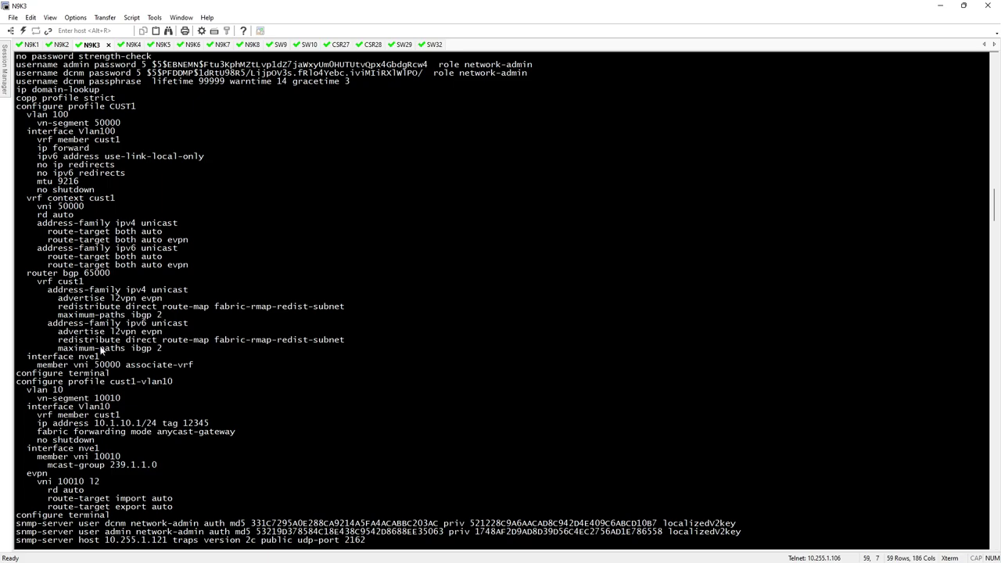
{"action": "scroll", "coordinate": [194, 306], "scroll_direction": "down", "scroll_amount": 6}
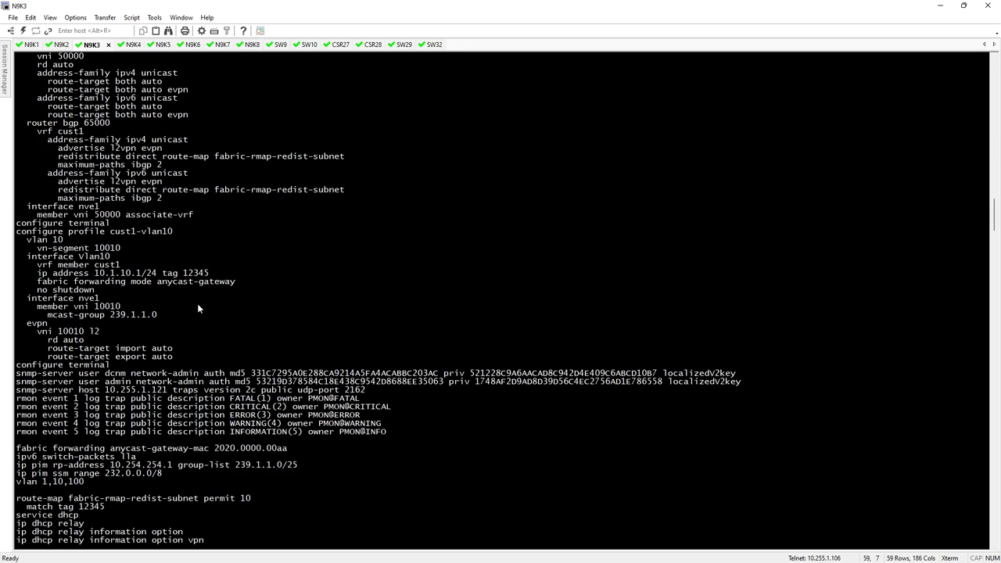
{"action": "scroll", "coordinate": [197, 304], "scroll_direction": "down", "scroll_amount": 4}
{"action": "scroll", "coordinate": [198, 309], "scroll_direction": "up", "scroll_amount": 11}
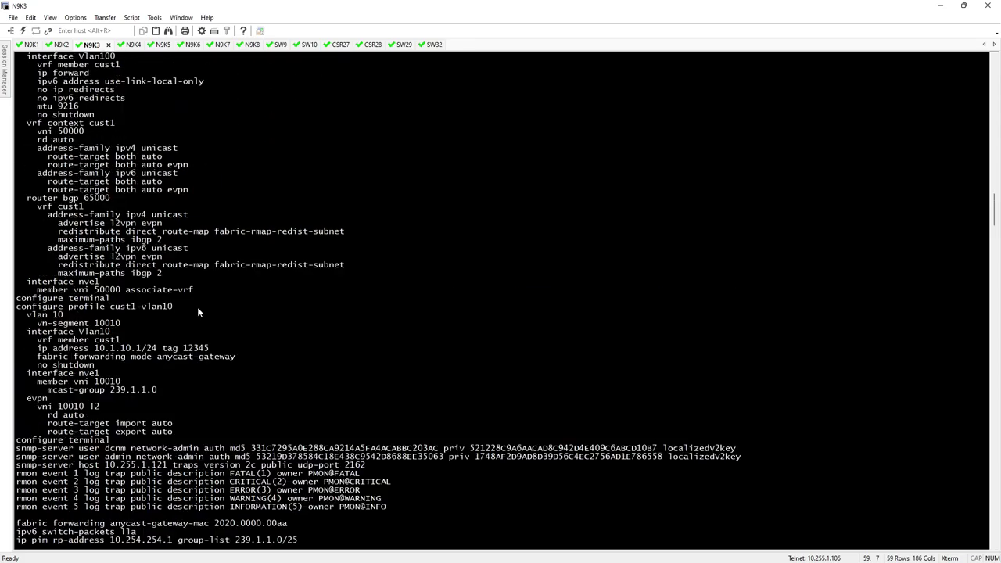
{"action": "left_click_drag", "start_coordinate": [18, 131], "coordinate": [141, 133]}
{"action": "left_click", "coordinate": [141, 133]}
{"action": "mouse_move", "coordinate": [33, 139]}
{"action": "left_mouse_down"}
{"action": "mouse_move", "coordinate": [133, 146]}
{"action": "mouse_move", "coordinate": [24, 142]}
{"action": "left_mouse_up"}
{"action": "left_click", "coordinate": [144, 152]}
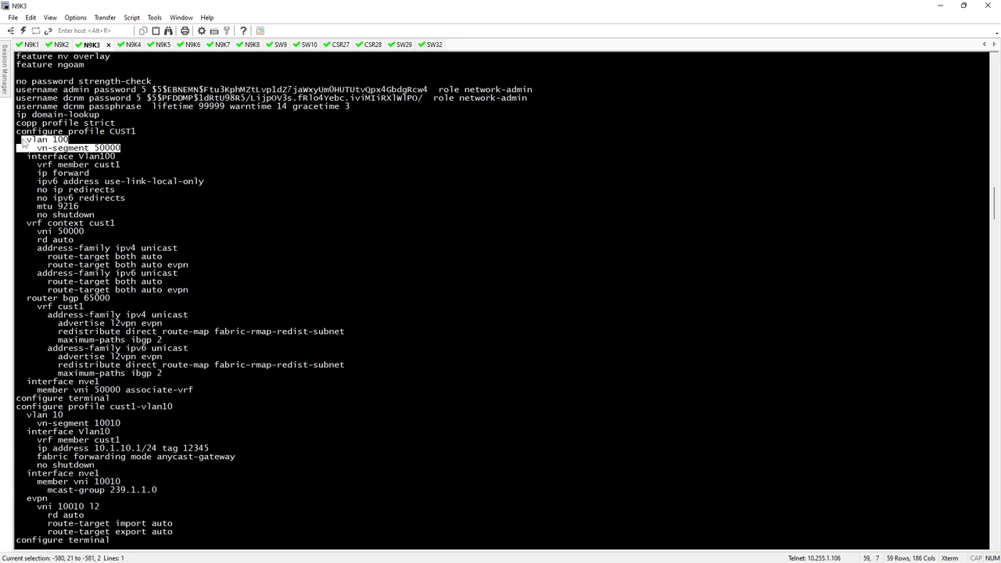
{"action": "left_click", "coordinate": [290, 178]}
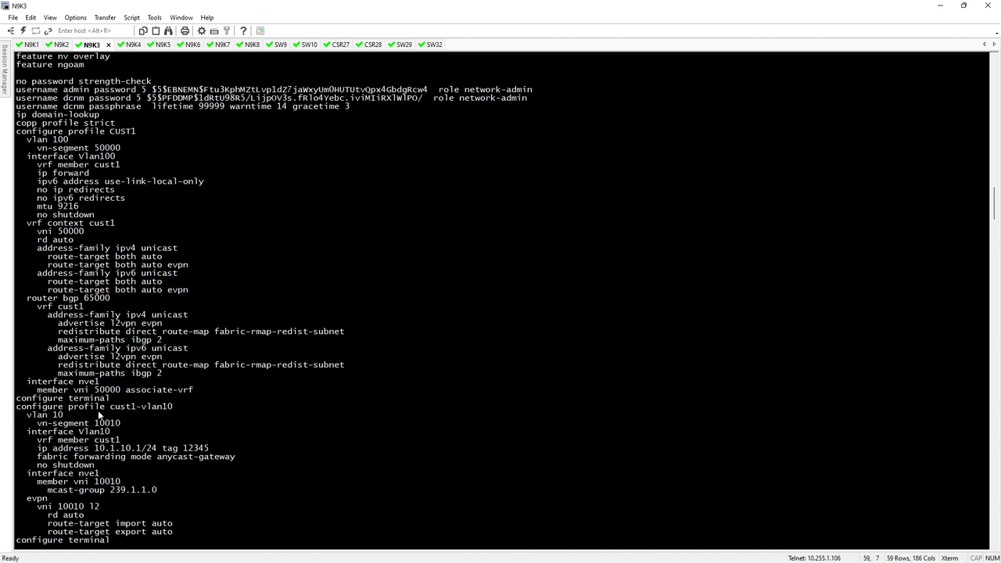
{"action": "left_click_drag", "start_coordinate": [26, 414], "coordinate": [212, 451]}
{"action": "left_click", "coordinate": [86, 428]}
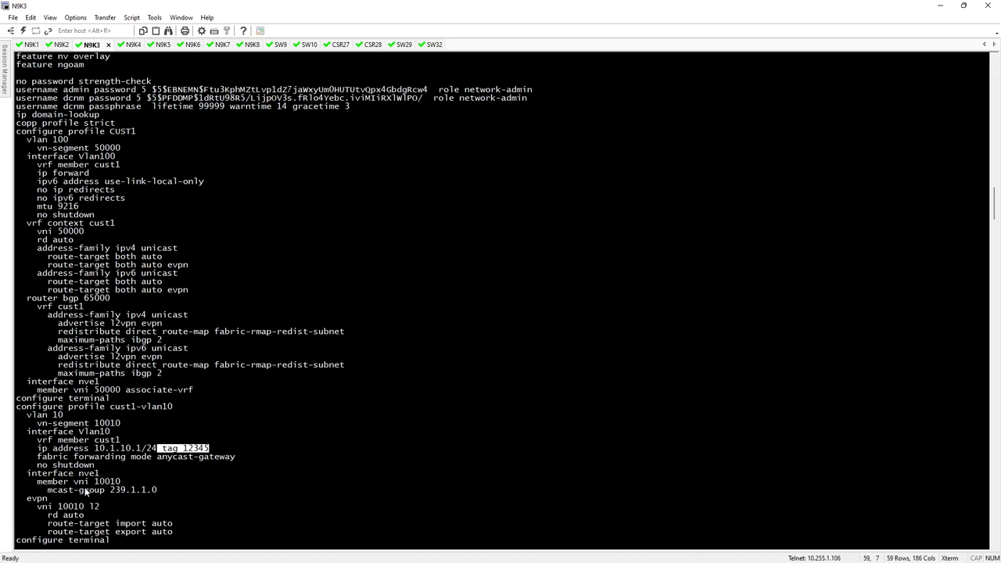
{"action": "left_click_drag", "start_coordinate": [42, 484], "coordinate": [122, 482]}
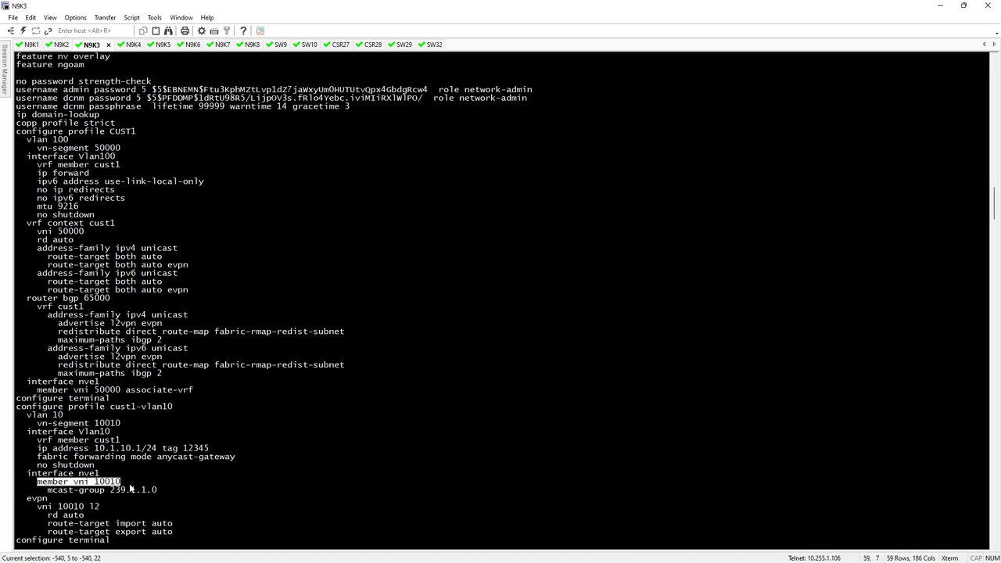
{"action": "left_click", "coordinate": [119, 492]}
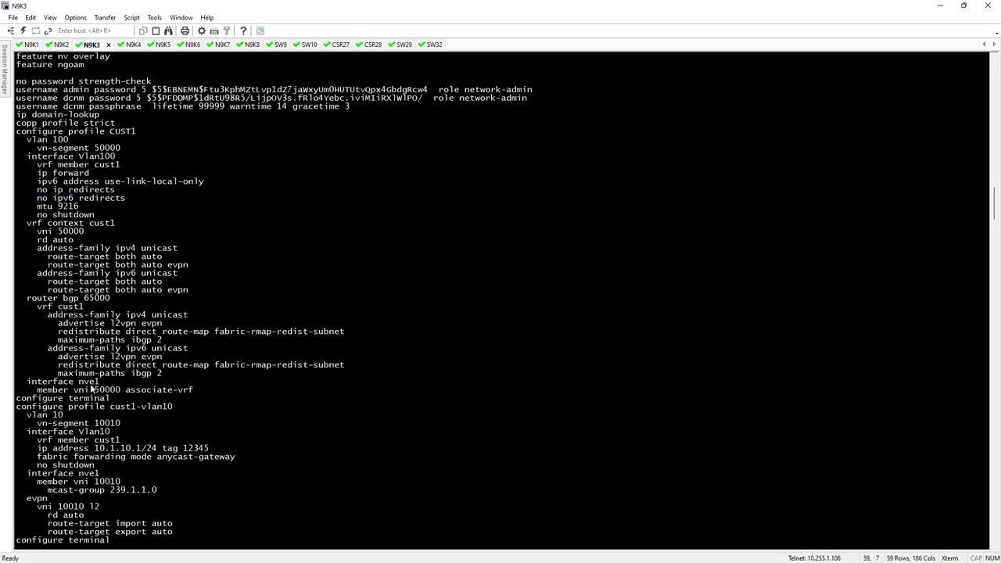
{"action": "left_click_drag", "start_coordinate": [37, 390], "coordinate": [196, 391]}
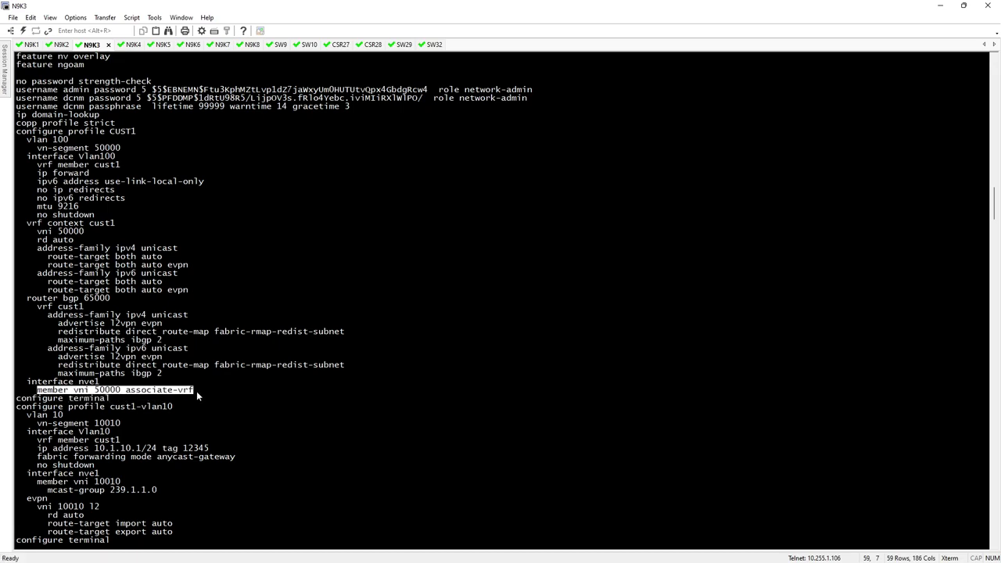
{"action": "left_click", "coordinate": [197, 399]}
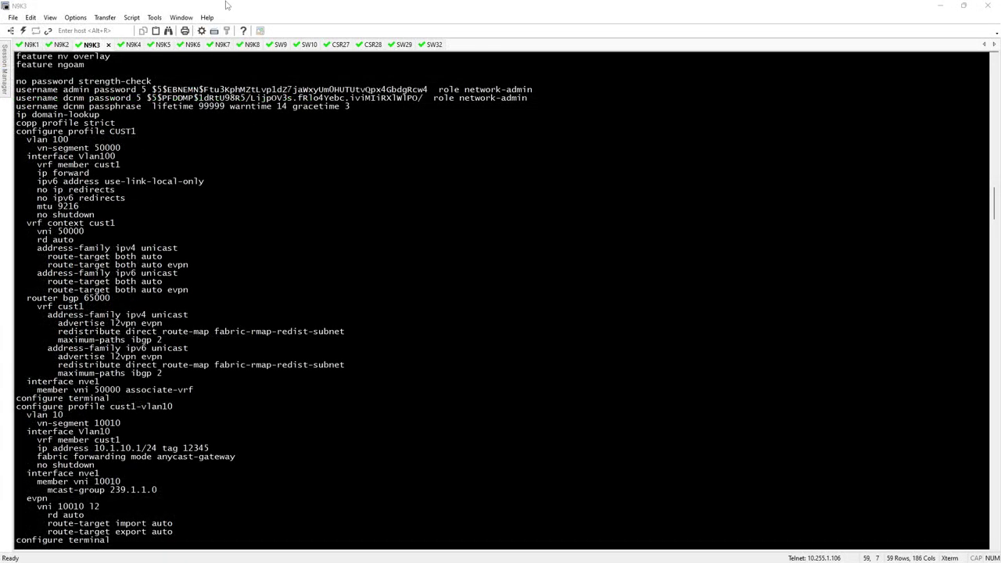
{"action": "key", "text": "super+Down"}
Step: Enter Network ID 10011 and network name cust1-vlan11, dismissing the new-VRF form
{"action": "left_click_drag", "start_coordinate": [747, 97], "coordinate": [855, 92]}
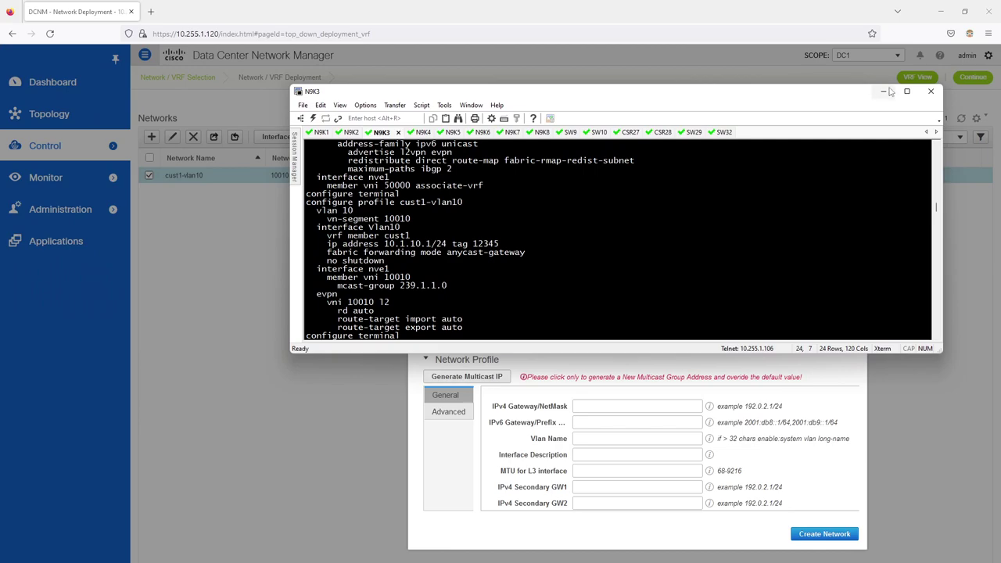
{"action": "left_click", "coordinate": [883, 91]}
{"action": "left_click", "coordinate": [583, 229]}
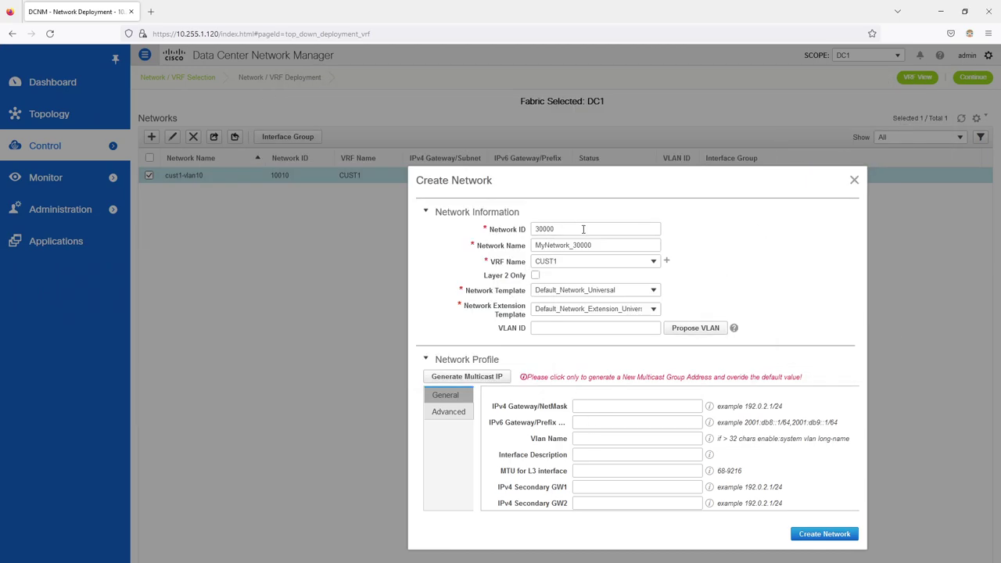
{"action": "key", "text": "BackSpace"}
{"action": "key", "text": "BackSpace"}
{"action": "key", "text": "BackSpace"}
{"action": "key", "text": "BackSpace"}
{"action": "left_click", "coordinate": [611, 258]}
{"action": "left_click_drag", "start_coordinate": [612, 248], "coordinate": [506, 245]}
{"action": "type", "text": "cust1"}
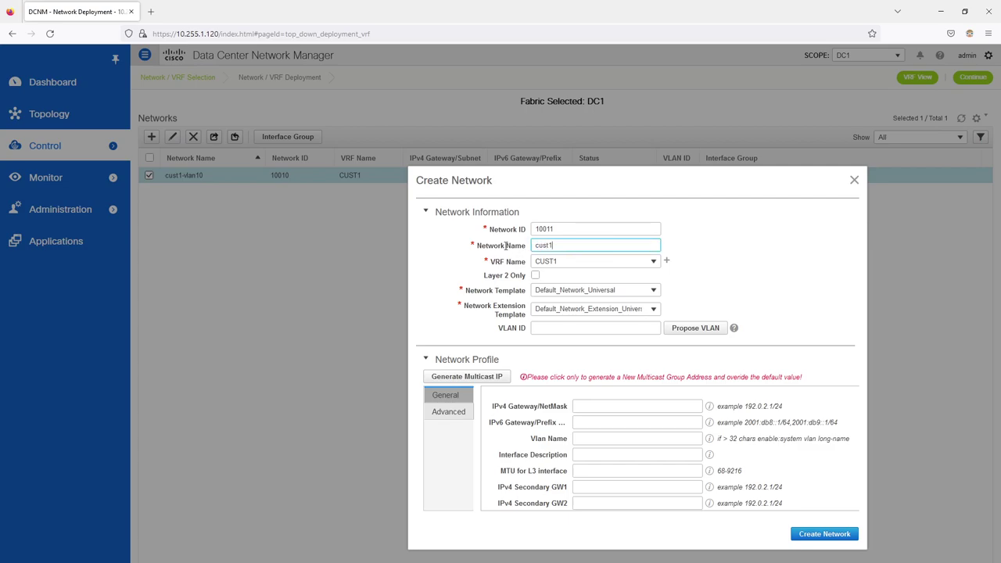
{"action": "type", "text": "-vlan1"}
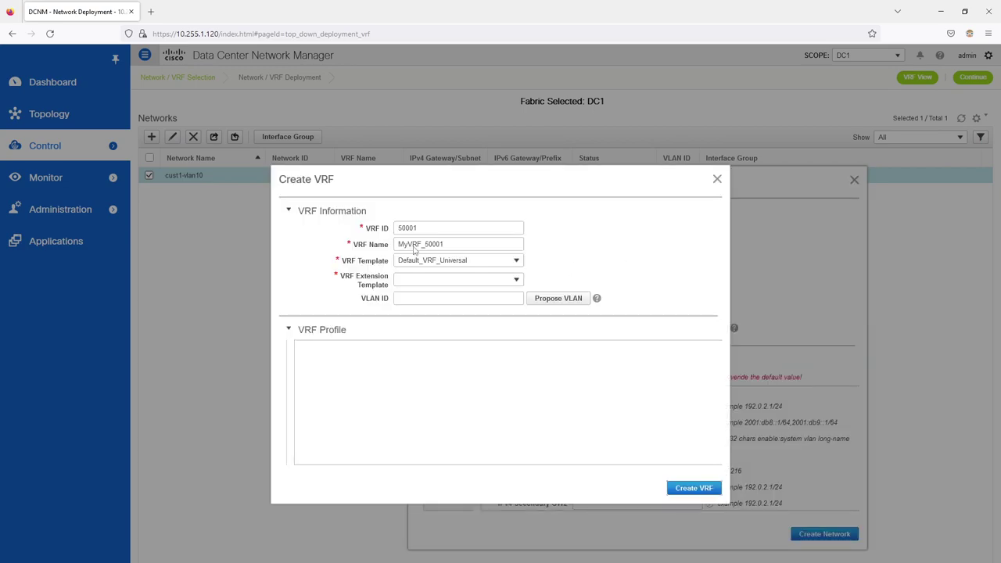
{"action": "left_click", "coordinate": [715, 179]}
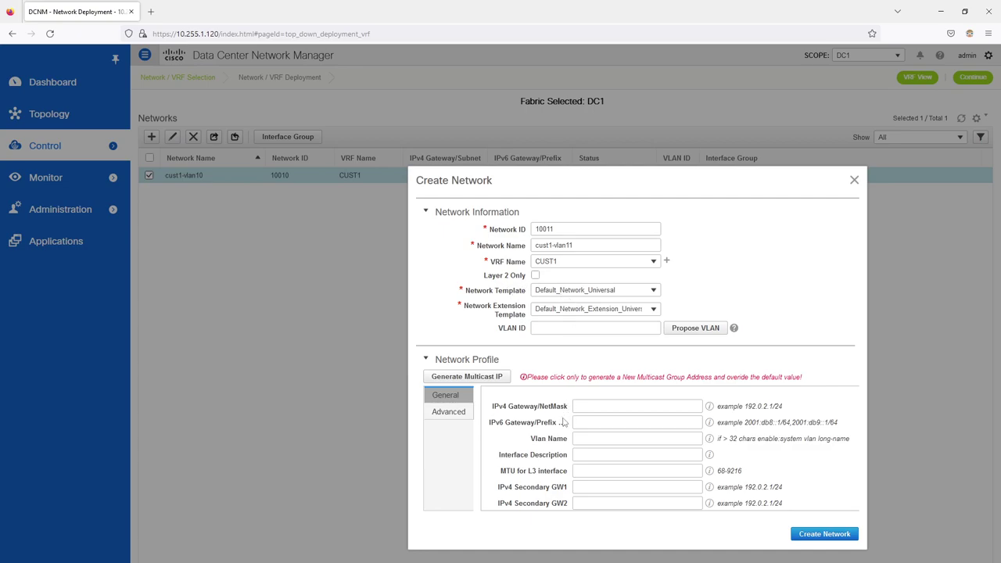
Step: Set gateway 10.1.11.1/24, VLAN name cust1-vlan11 and VLAN ID 11
{"action": "left_click", "coordinate": [604, 407]}
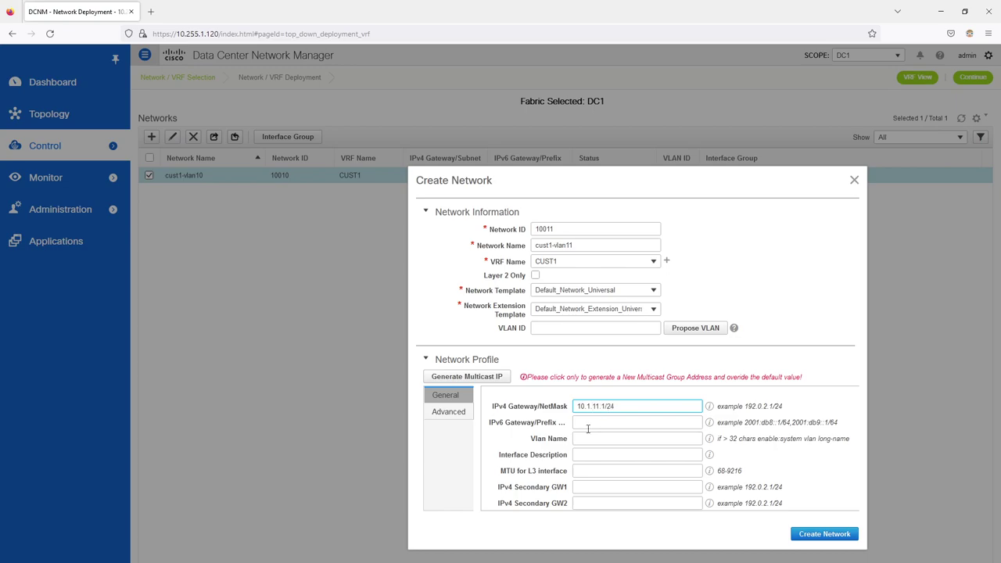
{"action": "left_click", "coordinate": [506, 435]}
{"action": "left_click", "coordinate": [598, 437]}
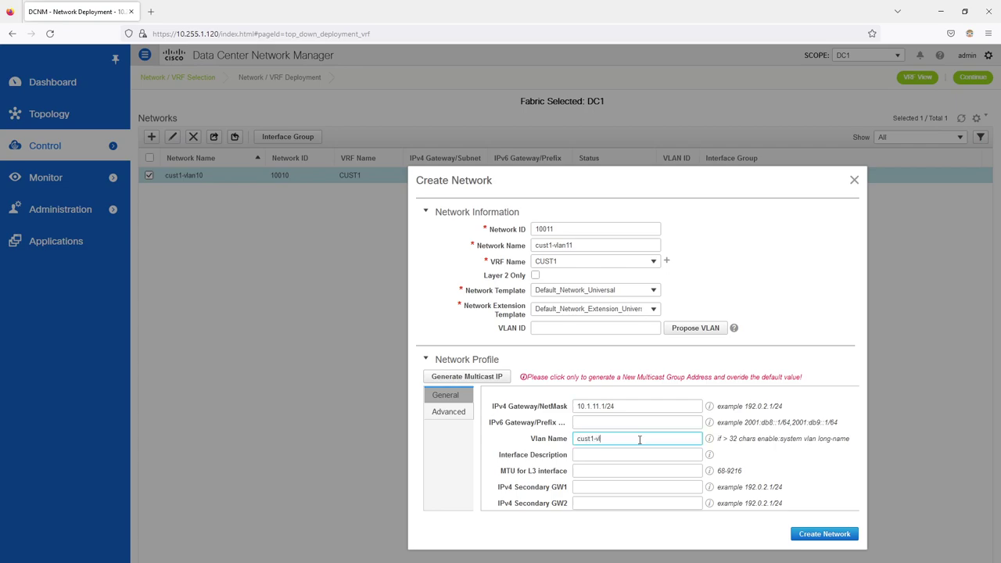
{"action": "left_click", "coordinate": [532, 439]}
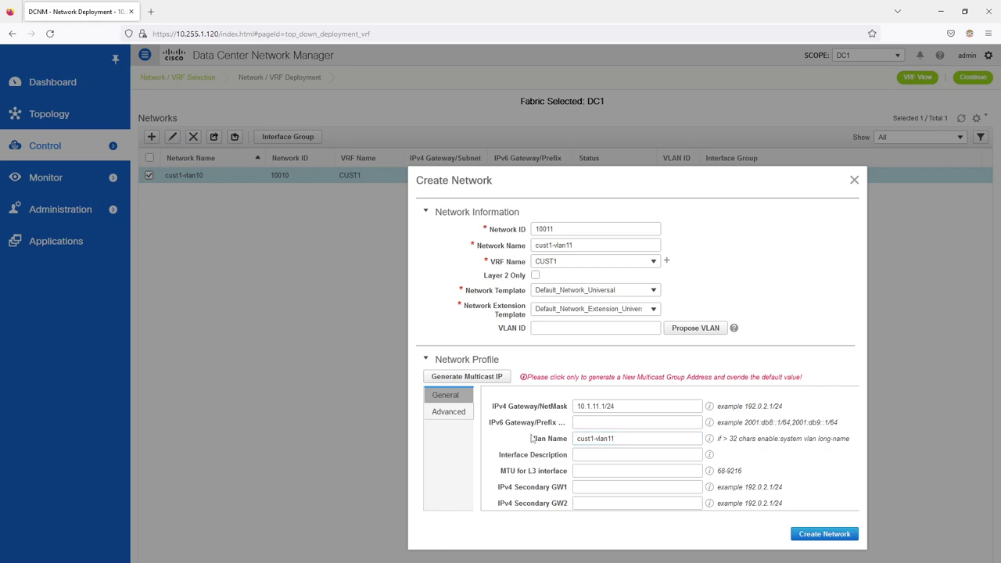
{"action": "left_click", "coordinate": [581, 329]}
{"action": "left_click", "coordinate": [696, 328]}
{"action": "left_click", "coordinate": [601, 333]}
{"action": "left_click", "coordinate": [464, 332]}
Step: Enable L3 Gateway on Border in the advanced network settings
{"action": "left_click", "coordinate": [458, 412]}
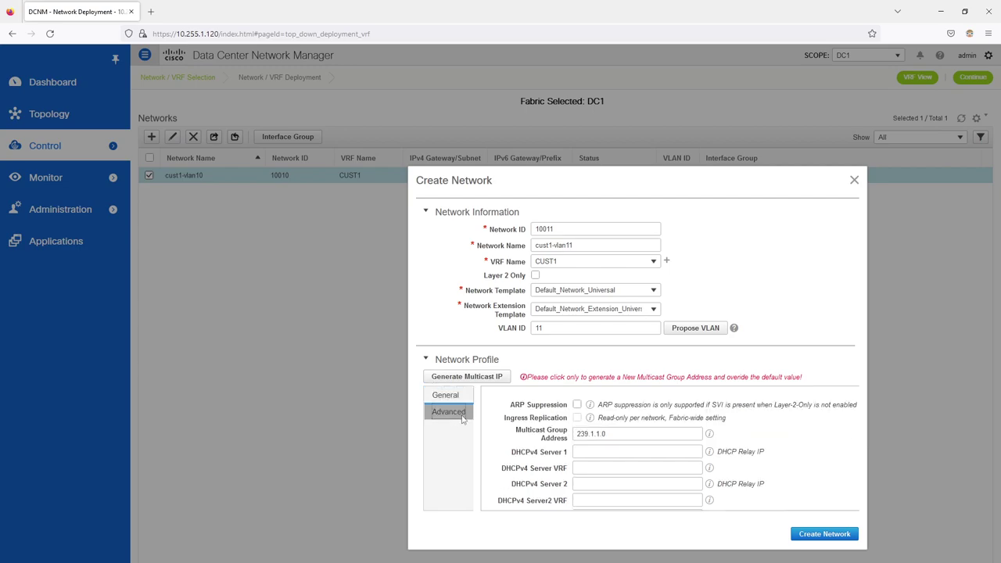
{"action": "scroll", "coordinate": [692, 427], "scroll_direction": "down", "scroll_amount": 5}
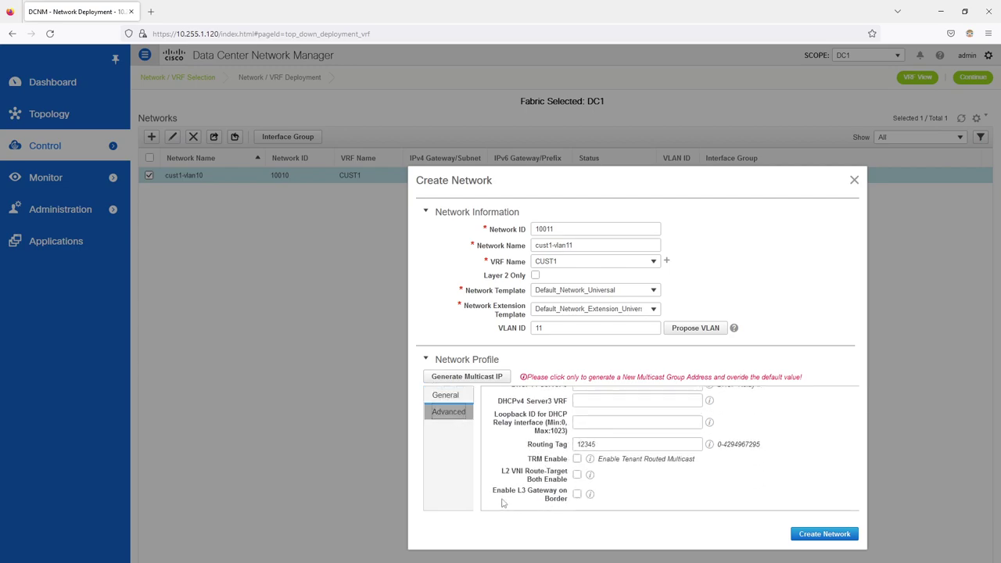
{"action": "left_click", "coordinate": [577, 496]}
{"action": "scroll", "coordinate": [684, 484], "scroll_direction": "up", "scroll_amount": 3}
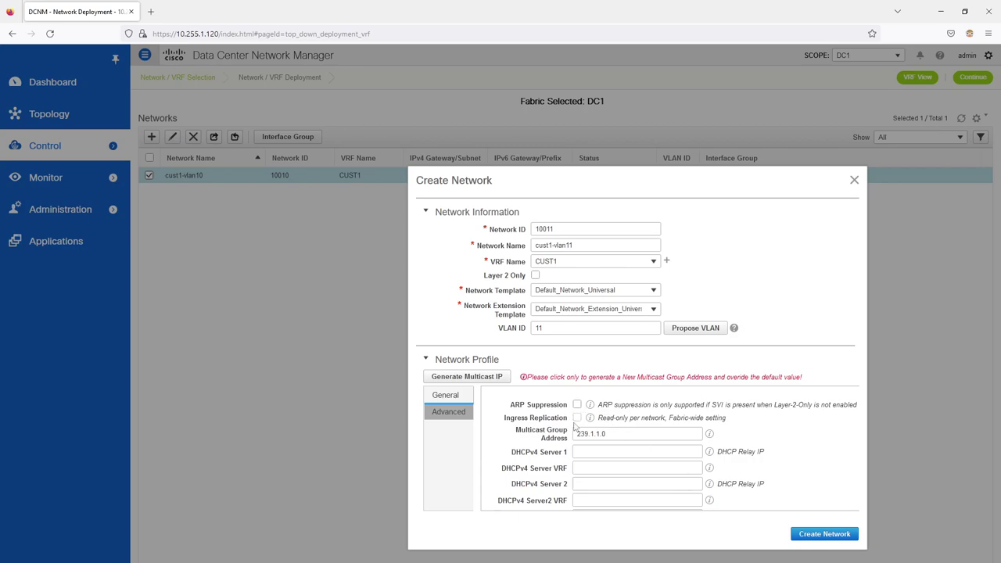
{"action": "scroll", "coordinate": [779, 470], "scroll_direction": "down", "scroll_amount": 5}
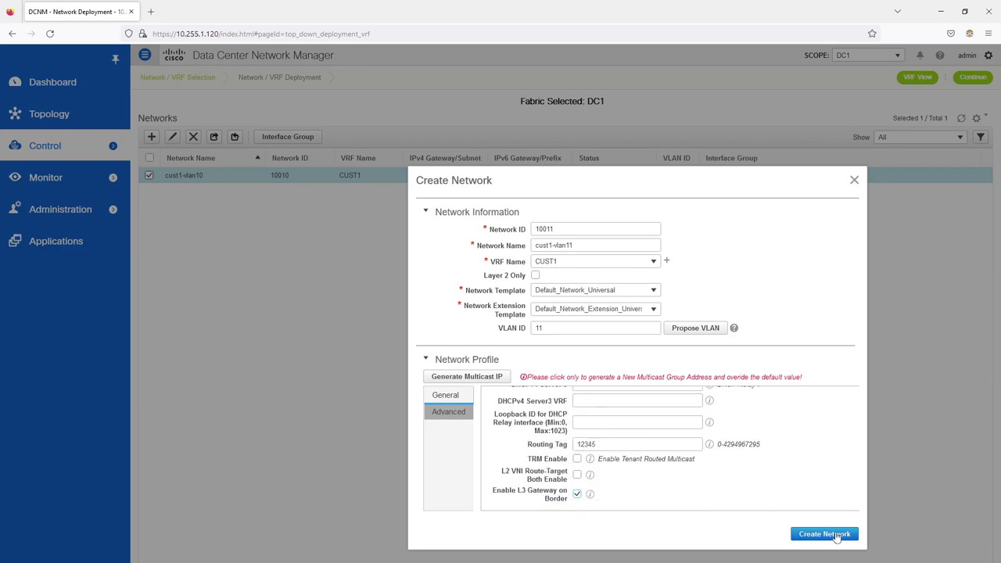
Step: Create network cust1-vlan11 and continue to the DC1 deployment topology
{"action": "left_click", "coordinate": [833, 538]}
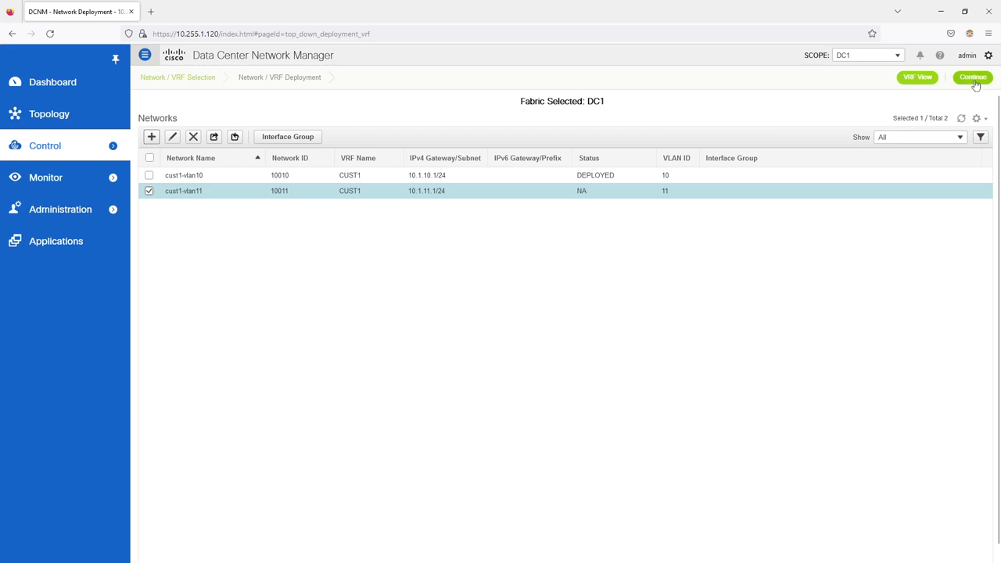
{"action": "left_click", "coordinate": [974, 79]}
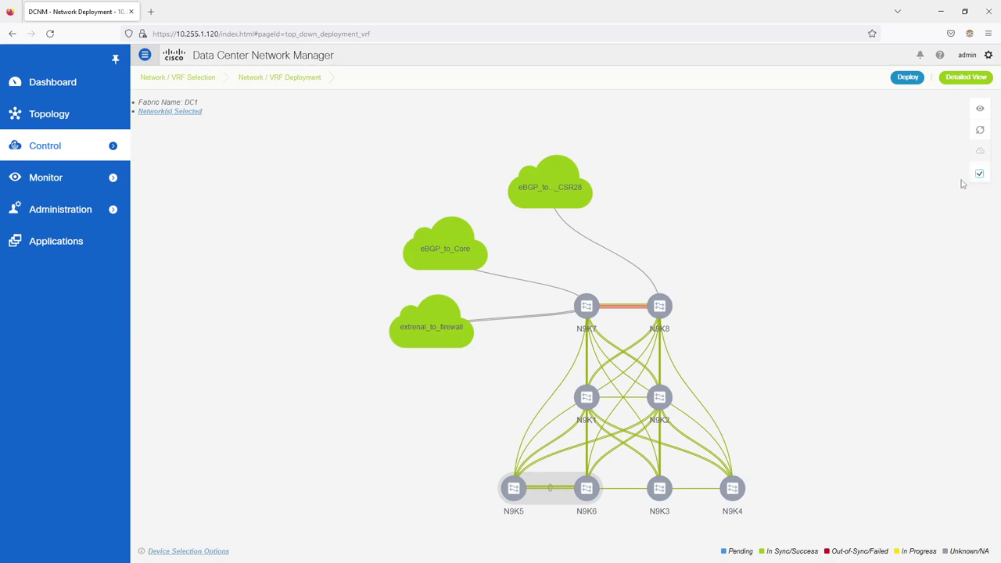
Step: Discard the leaf attachment dialog, including N9K3's interface list, without saving
{"action": "left_click_drag", "start_coordinate": [774, 515], "coordinate": [462, 476]}
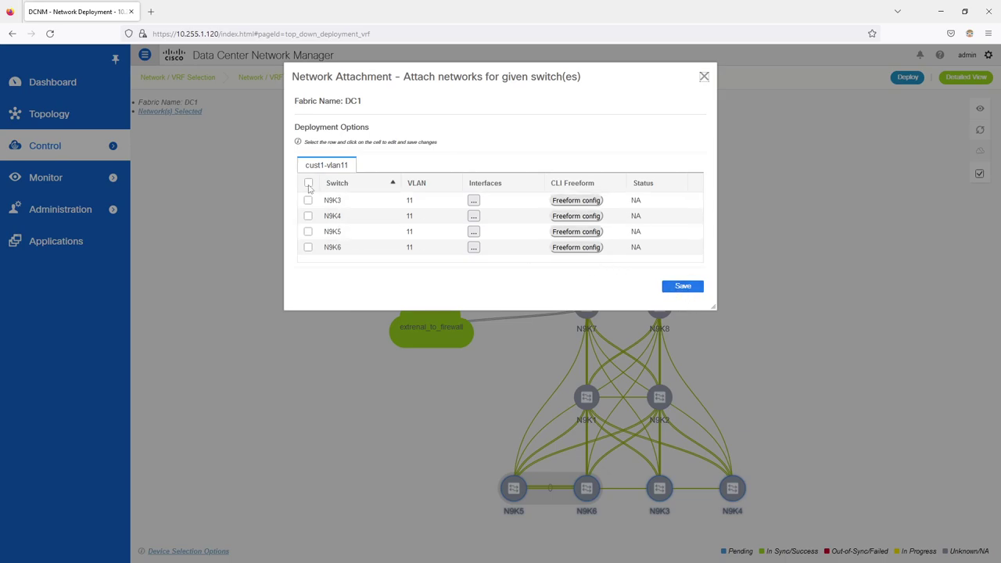
{"action": "left_click", "coordinate": [473, 200]}
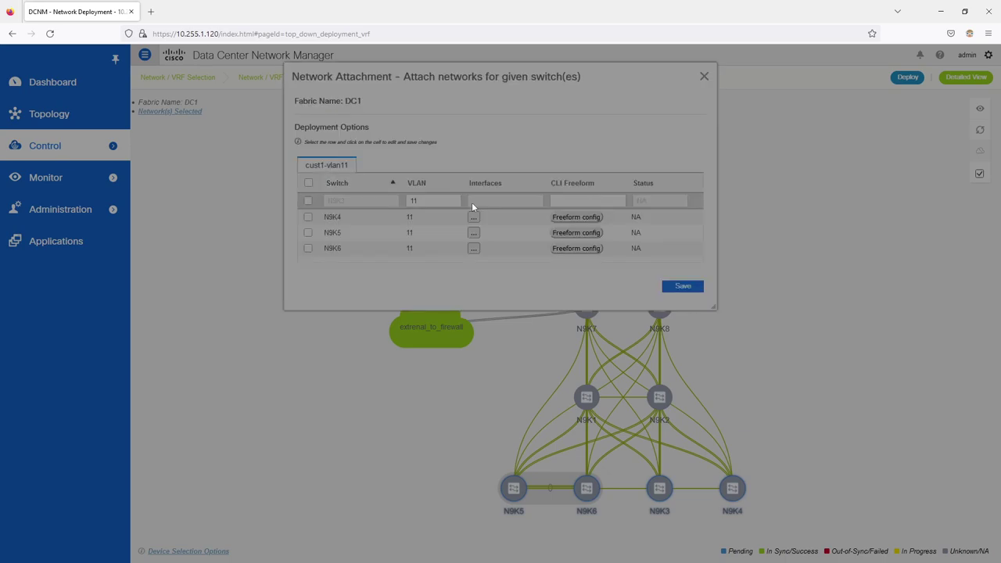
{"action": "left_click", "coordinate": [692, 208]}
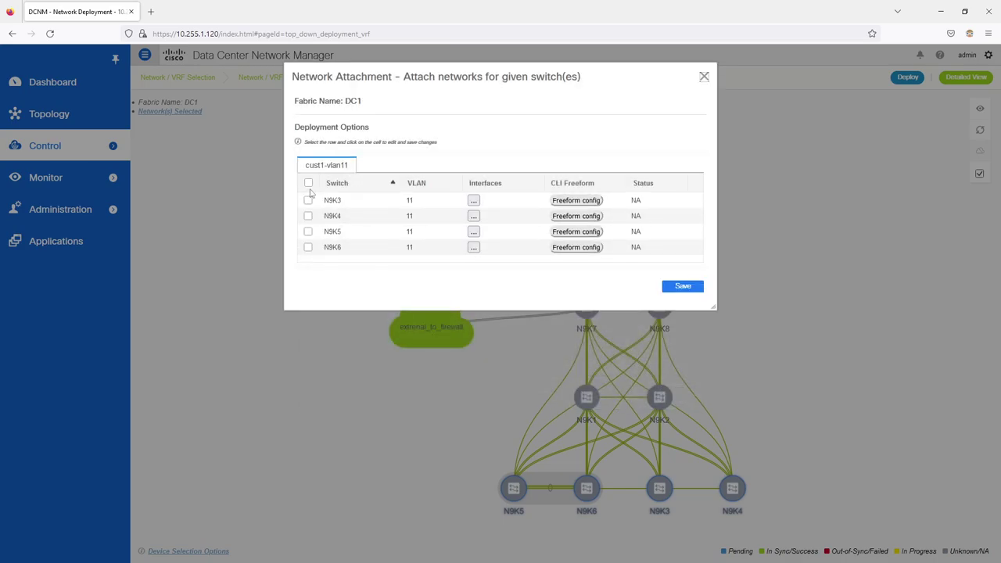
{"action": "left_click", "coordinate": [704, 76]}
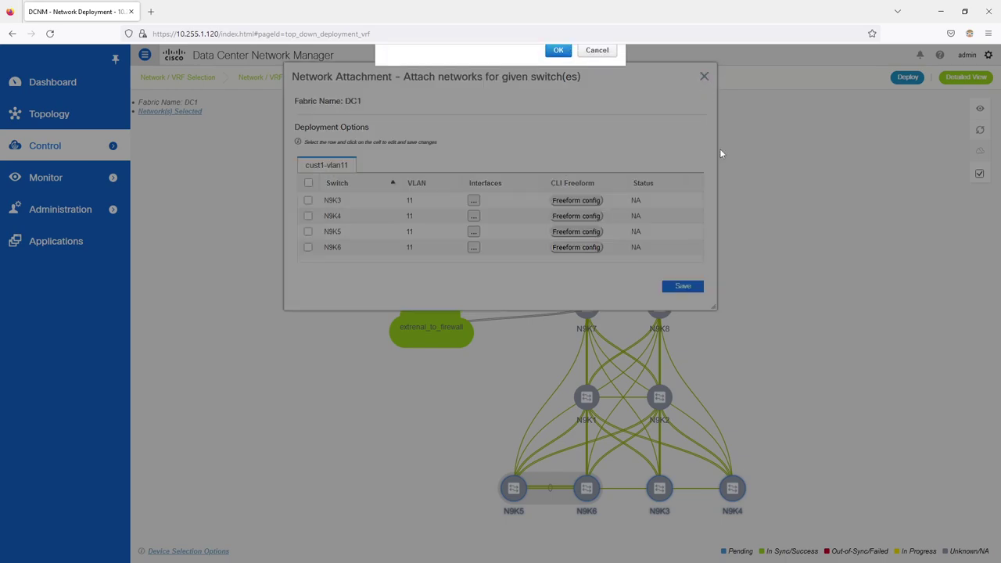
{"action": "left_click", "coordinate": [559, 88]}
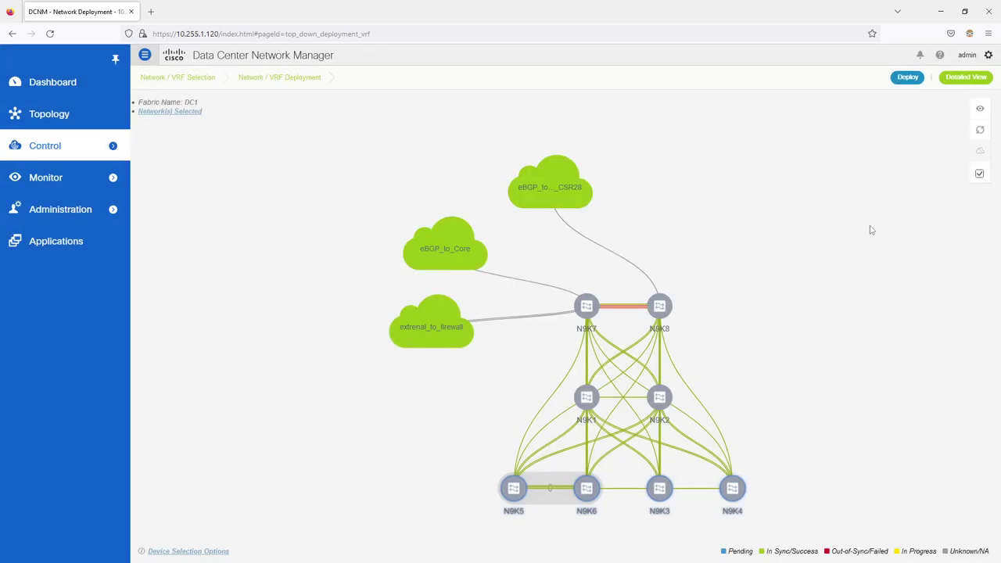
{"action": "mouse_move", "coordinate": [657, 307]}
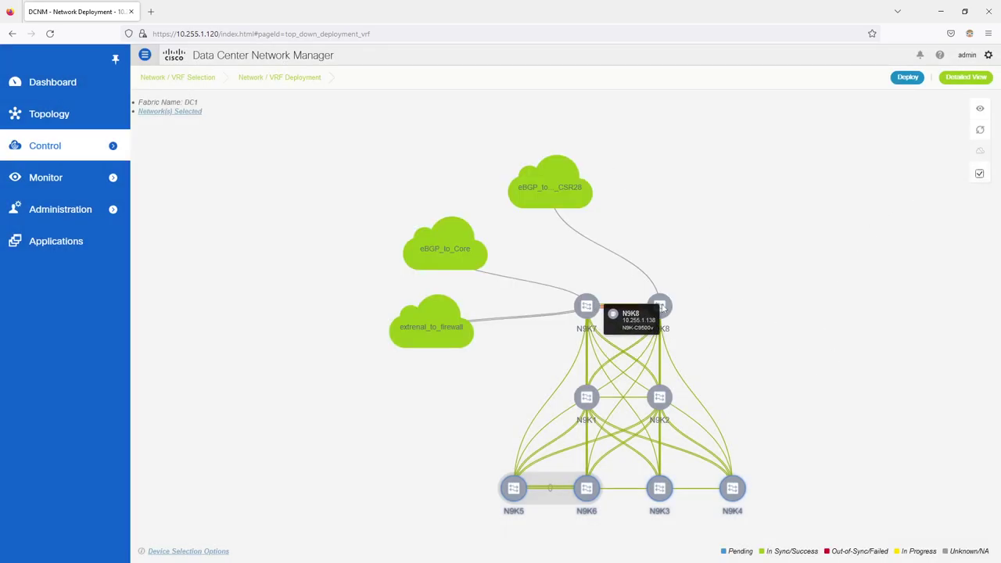
{"action": "mouse_move", "coordinate": [579, 306]}
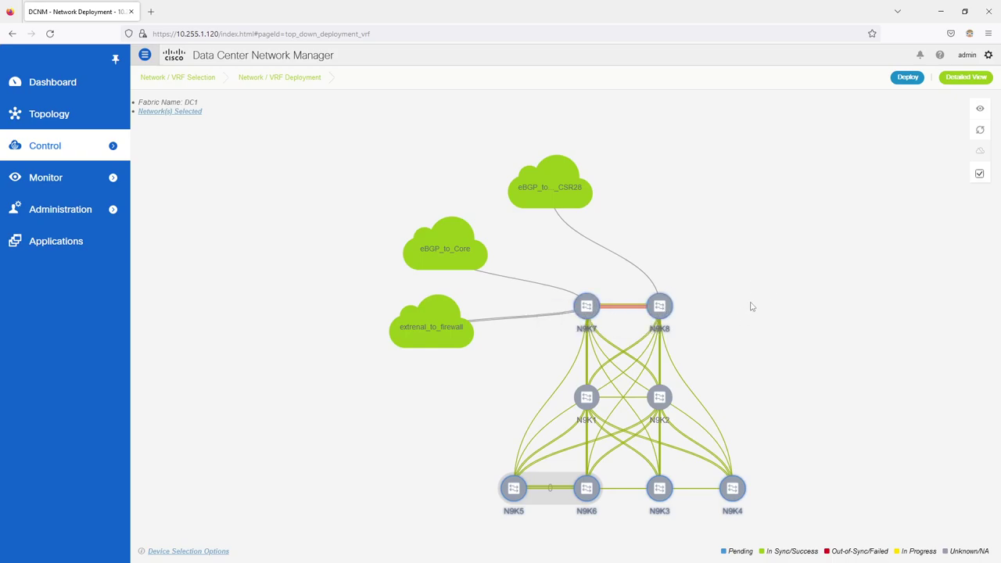
{"action": "right_click", "coordinate": [670, 310]}
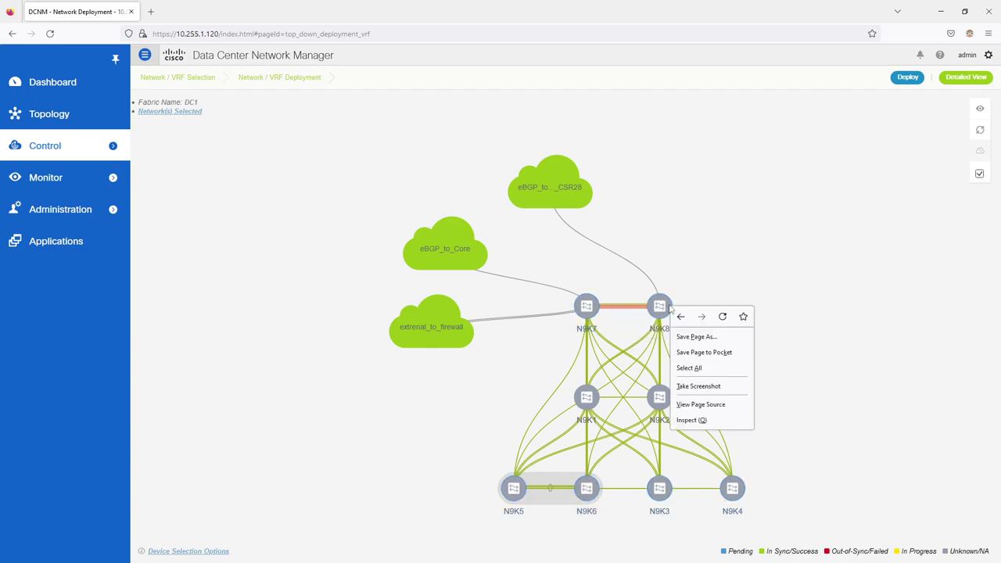
{"action": "key", "text": "Escape"}
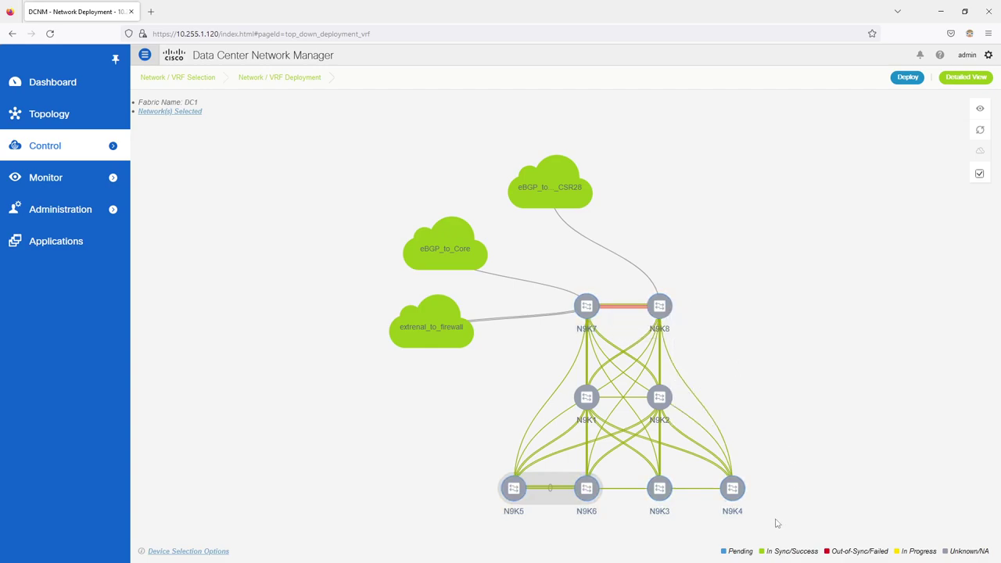
Step: Select the six leaf switches, deploy (nothing pending), then switch to the detailed attachments table
{"action": "left_click", "coordinate": [734, 487]}
{"action": "left_click", "coordinate": [660, 488]}
{"action": "left_click", "coordinate": [587, 488]}
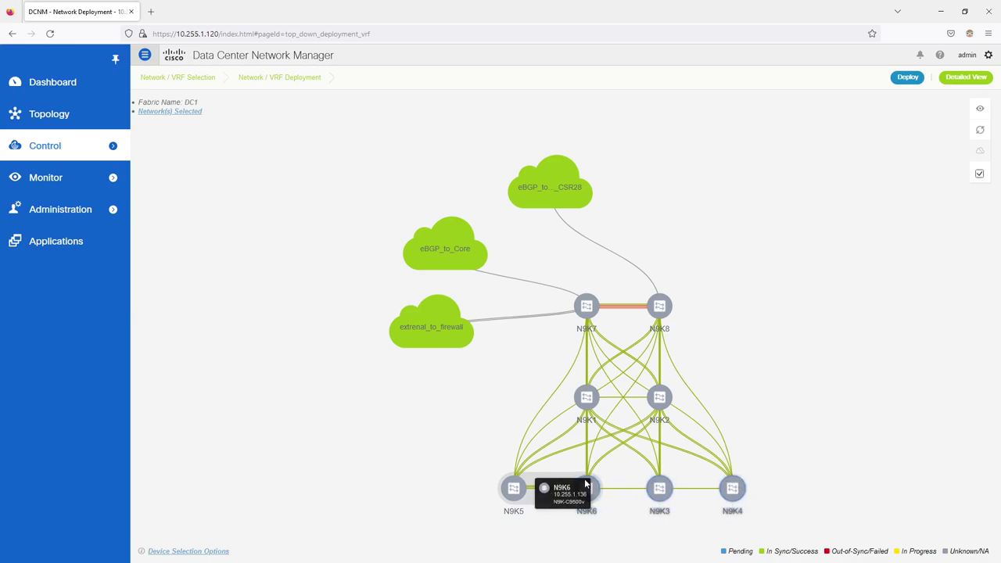
{"action": "left_click", "coordinate": [514, 488]}
{"action": "left_click", "coordinate": [586, 306]}
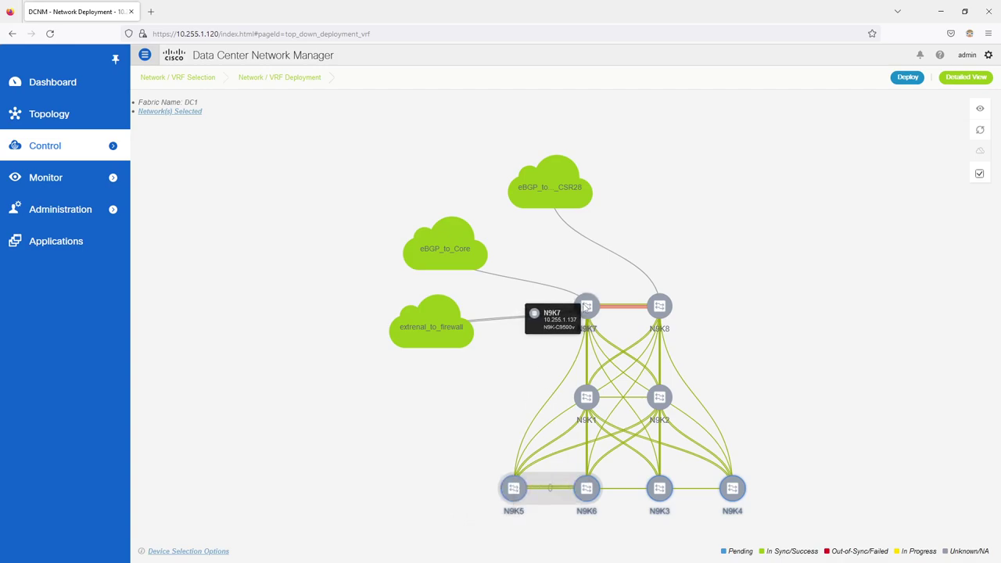
{"action": "left_click", "coordinate": [663, 307]}
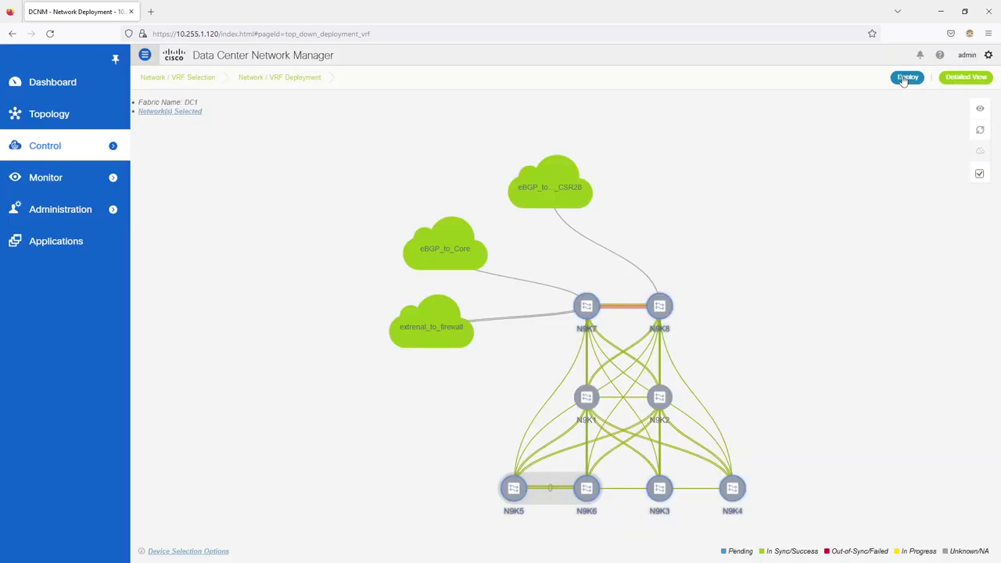
{"action": "left_click", "coordinate": [906, 78]}
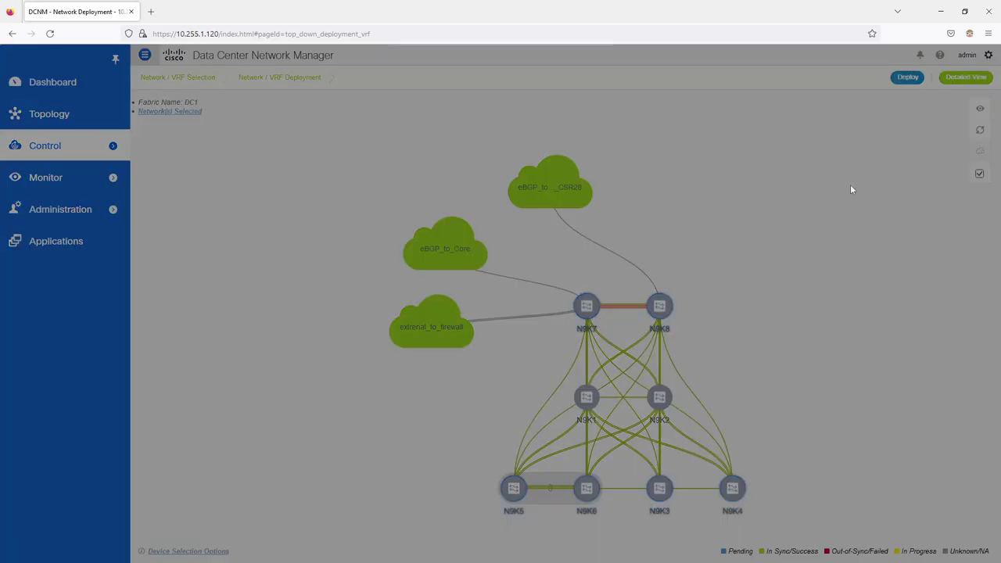
{"action": "left_click", "coordinate": [588, 86]}
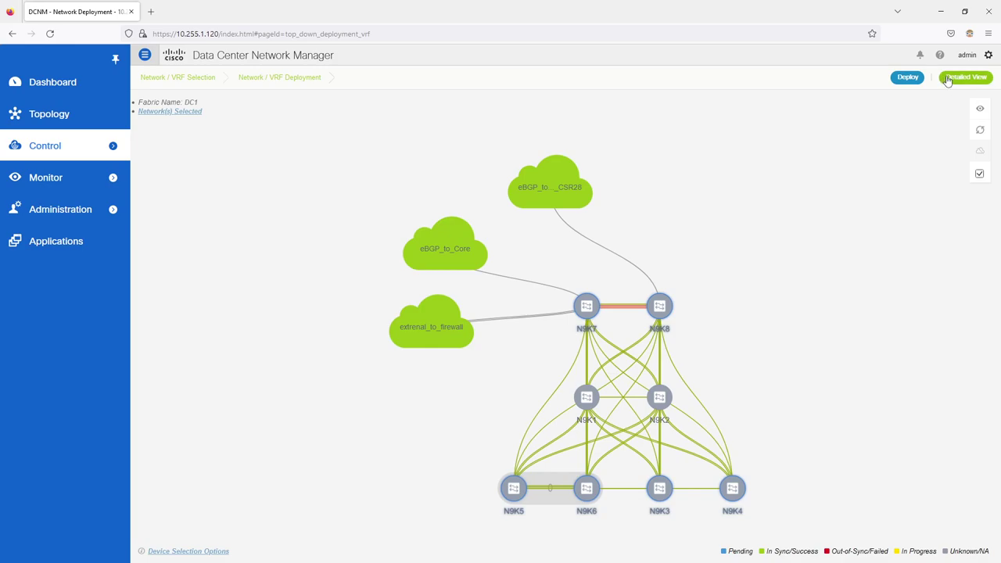
{"action": "left_click", "coordinate": [979, 176]}
{"action": "left_click", "coordinate": [954, 83]}
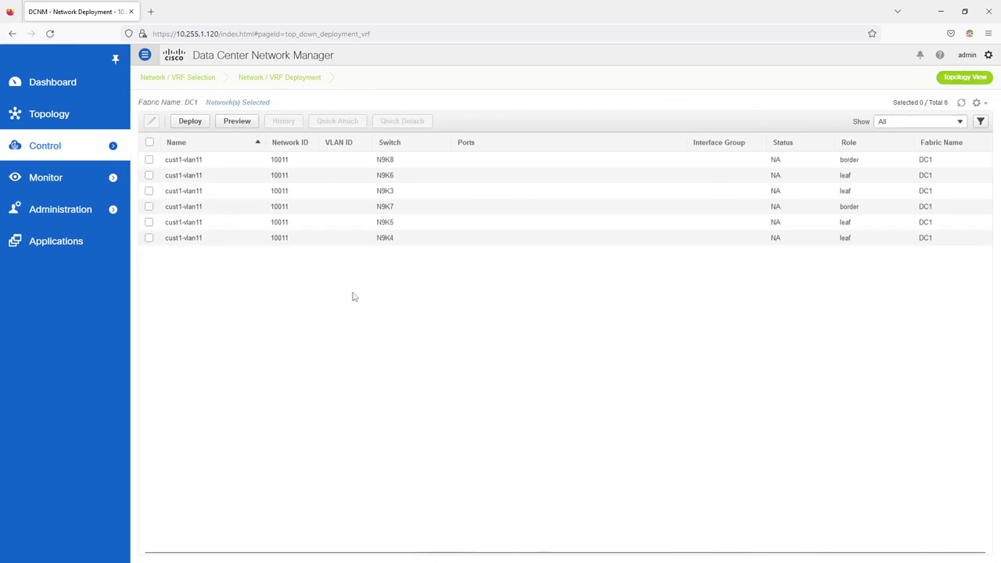
Step: Select all six switch rows and quick-attach cust1-vlan11 with the default VLAN
{"action": "left_click", "coordinate": [150, 143]}
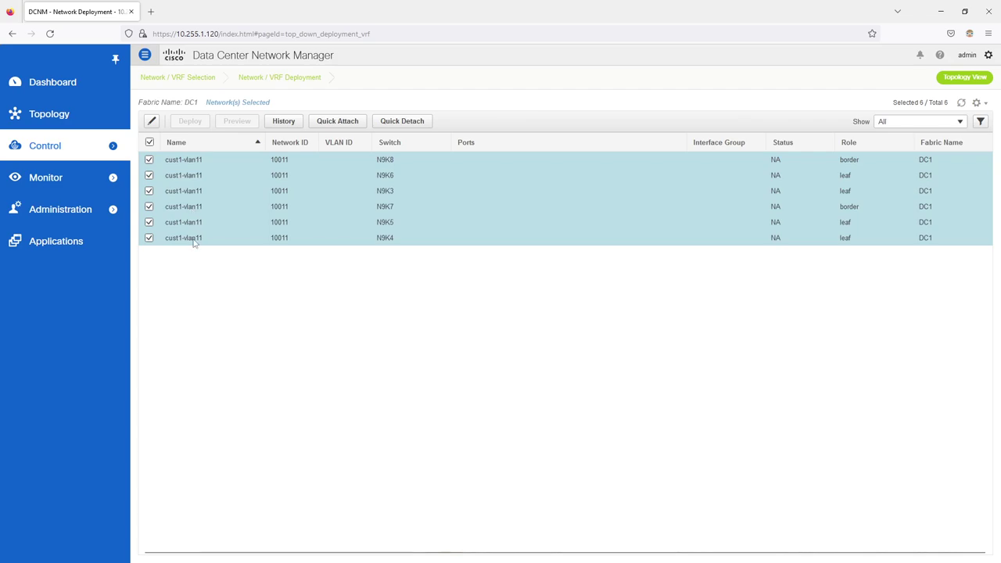
{"action": "left_click", "coordinate": [335, 125]}
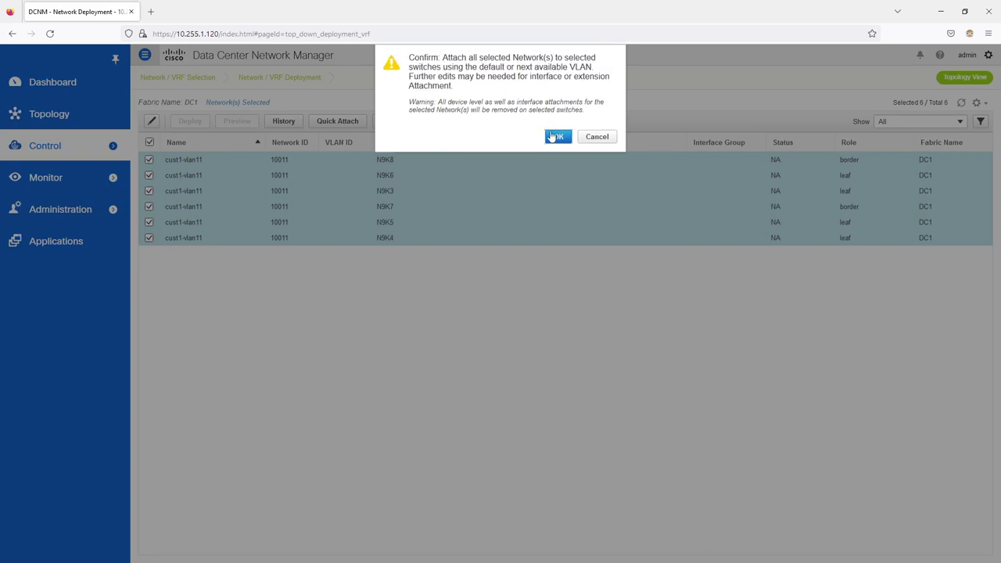
{"action": "left_click", "coordinate": [548, 347]}
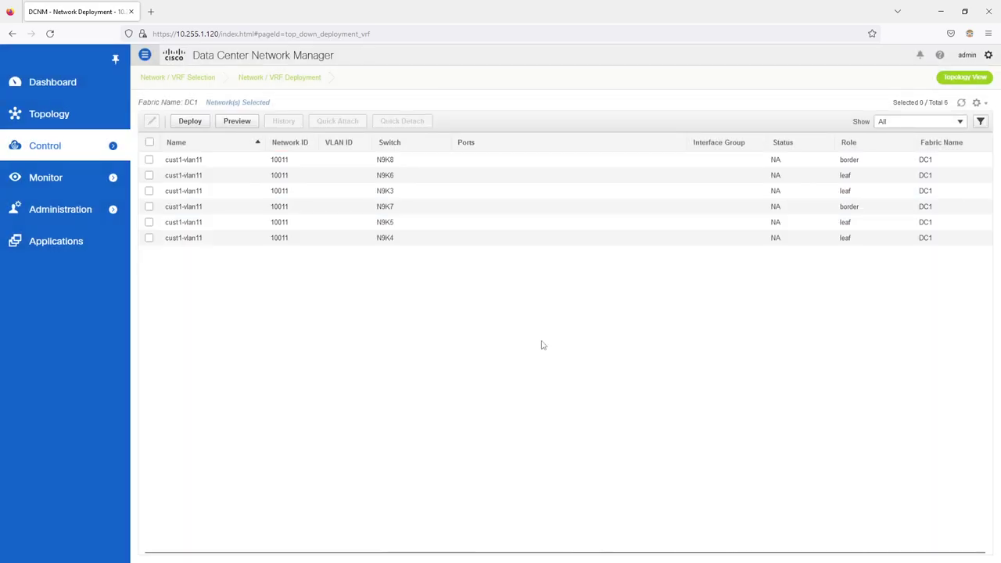
Step: Refresh the attachments table and inspect N9K8's attachment without saving changes
{"action": "left_click", "coordinate": [961, 103]}
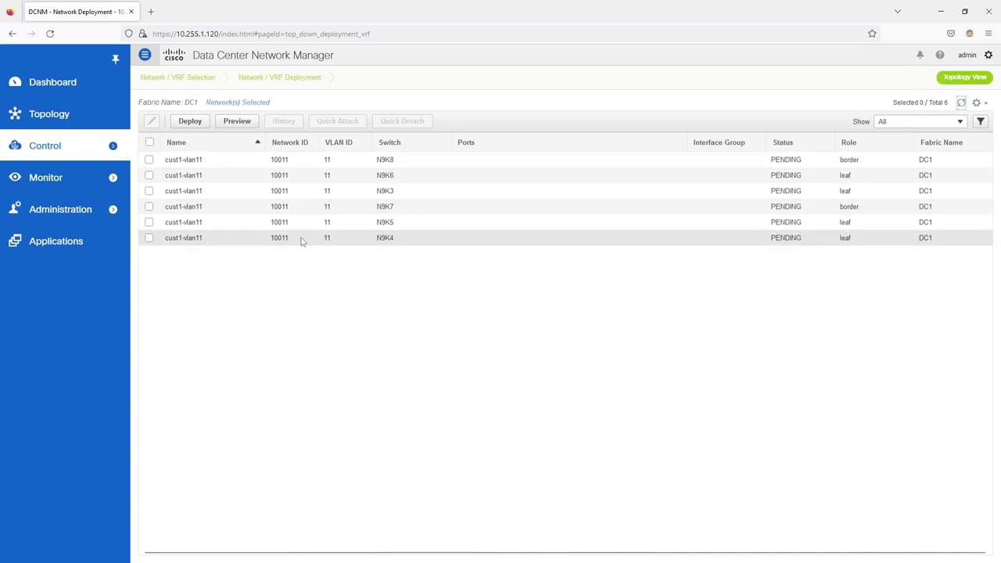
{"action": "left_click", "coordinate": [150, 160]}
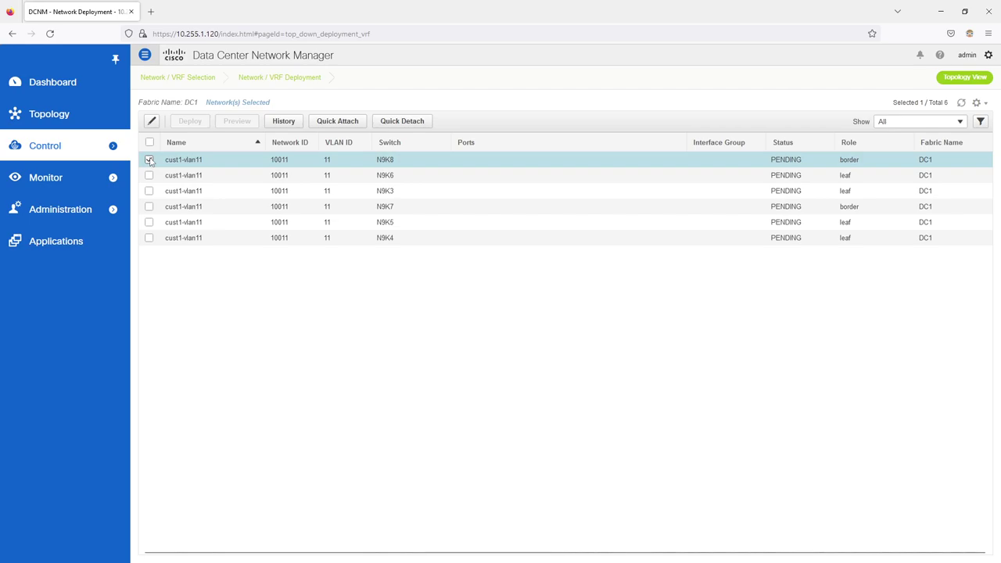
{"action": "left_click", "coordinate": [151, 123]}
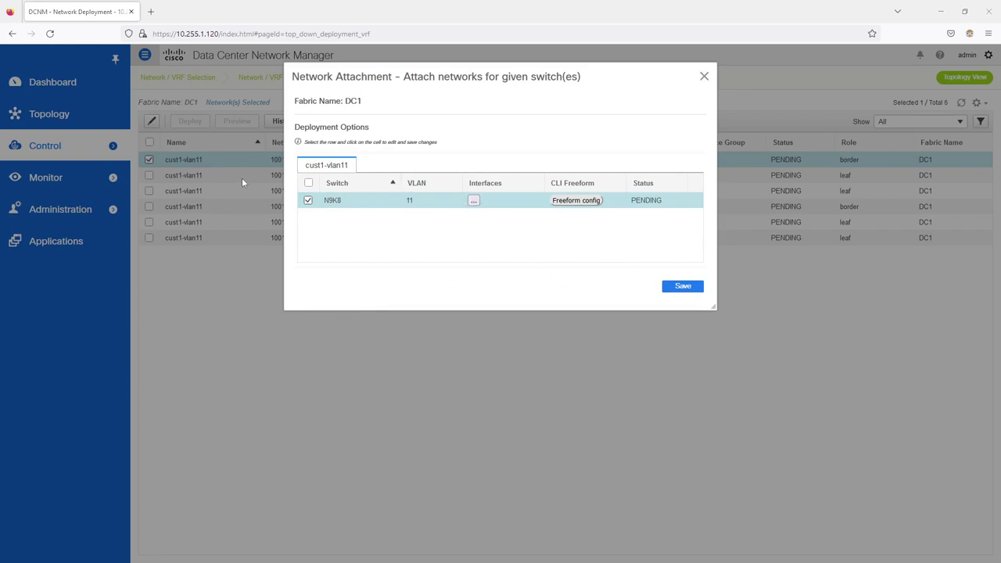
{"action": "left_click", "coordinate": [704, 76]}
{"action": "left_click", "coordinate": [558, 78]}
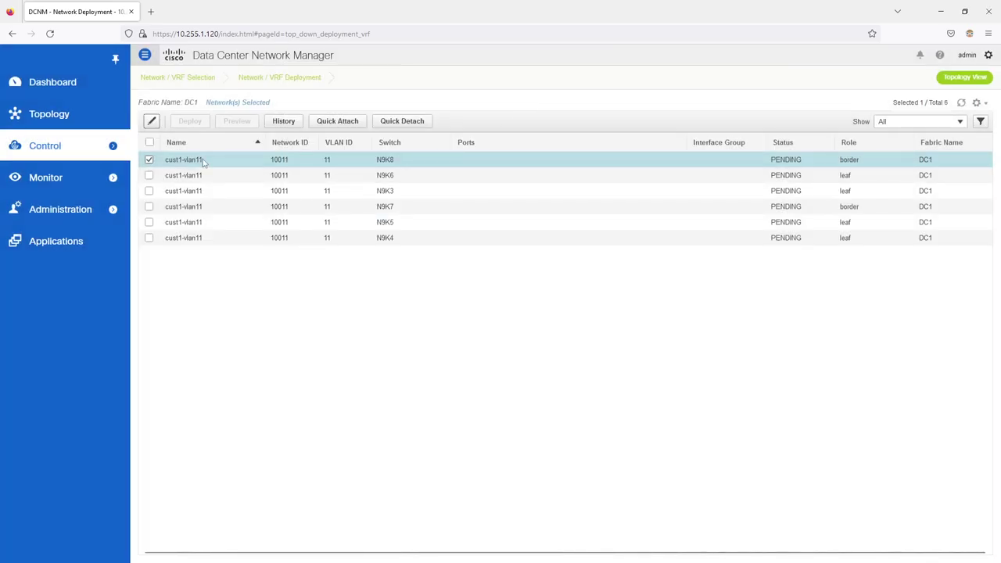
{"action": "left_click", "coordinate": [150, 159]}
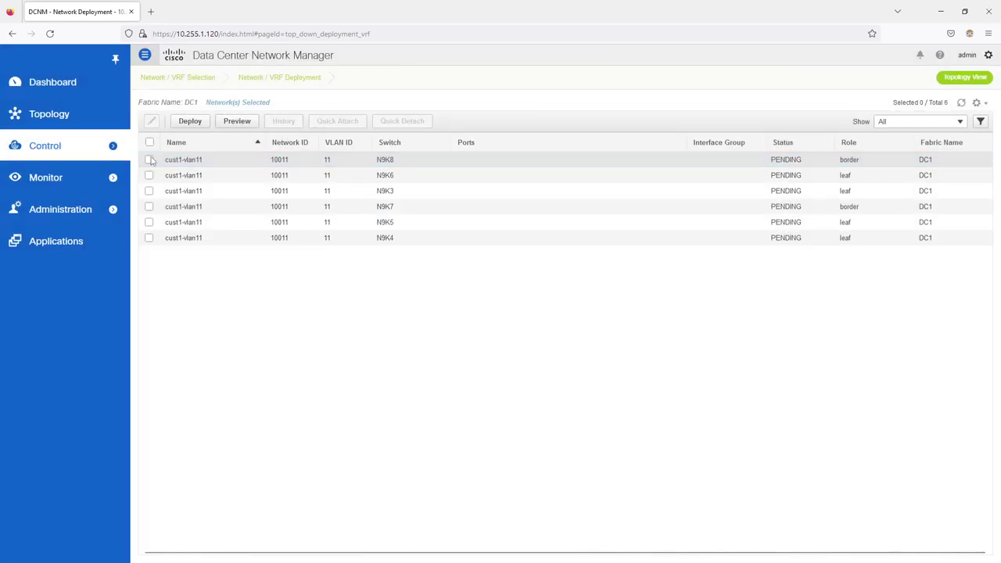
{"action": "left_click_drag", "start_coordinate": [0, 94], "coordinate": [496, 2]}
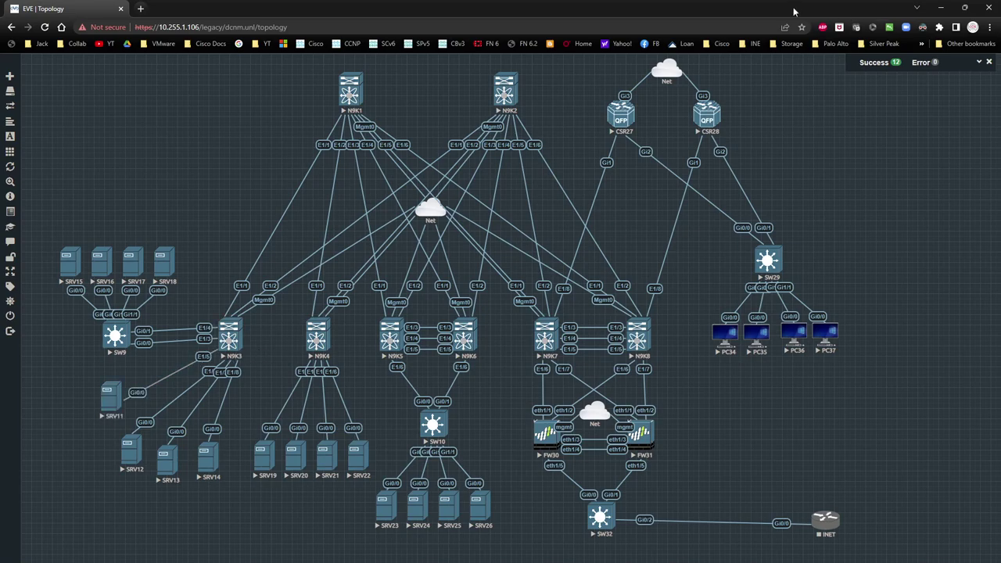
{"action": "left_click", "coordinate": [941, 7]}
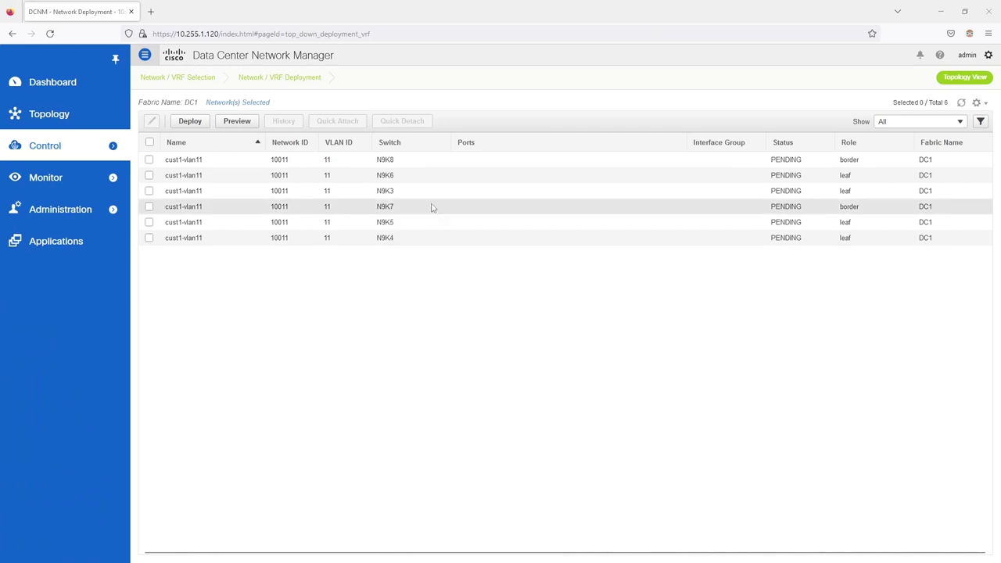
Step: Close the N9K5/N9K6 attachment dialog without saving and deselect N9K5
{"action": "left_click", "coordinate": [149, 223]}
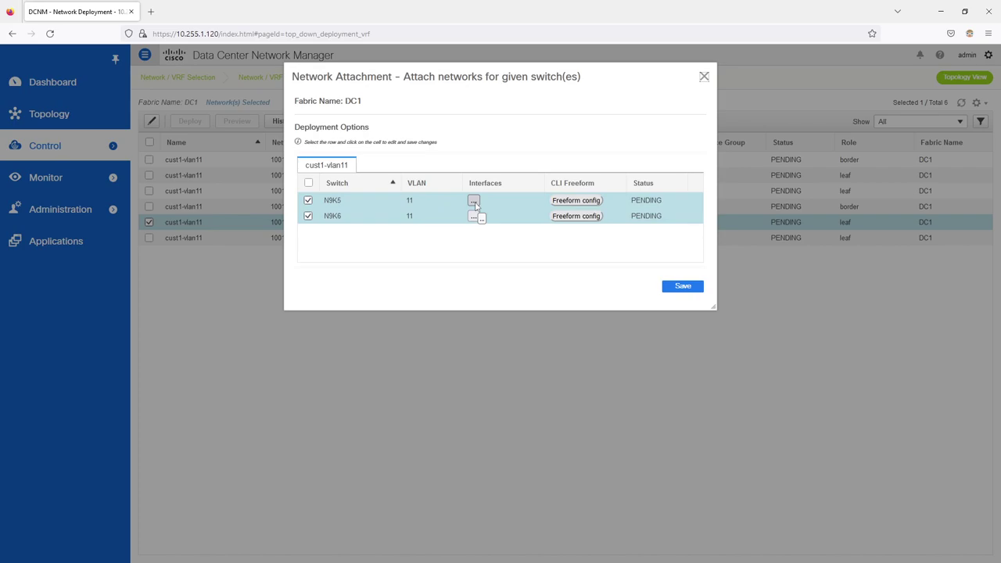
{"action": "left_click", "coordinate": [704, 76]}
{"action": "left_click", "coordinate": [559, 88]}
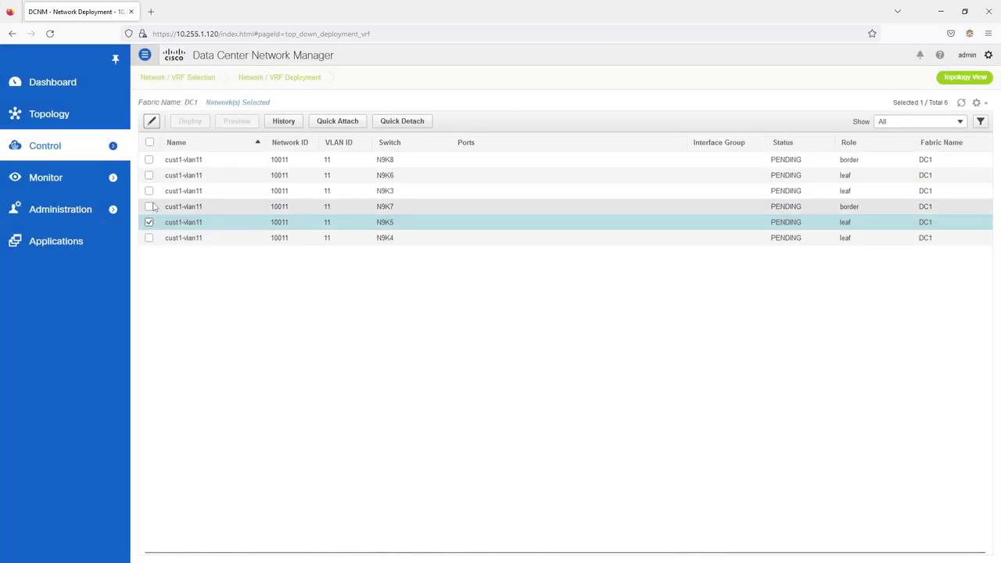
{"action": "left_click", "coordinate": [149, 223]}
Step: Add Ethernet1/5 to N9K3's cust1-vlan11 attachment and save it
{"action": "left_click", "coordinate": [149, 191]}
{"action": "left_click", "coordinate": [153, 122]}
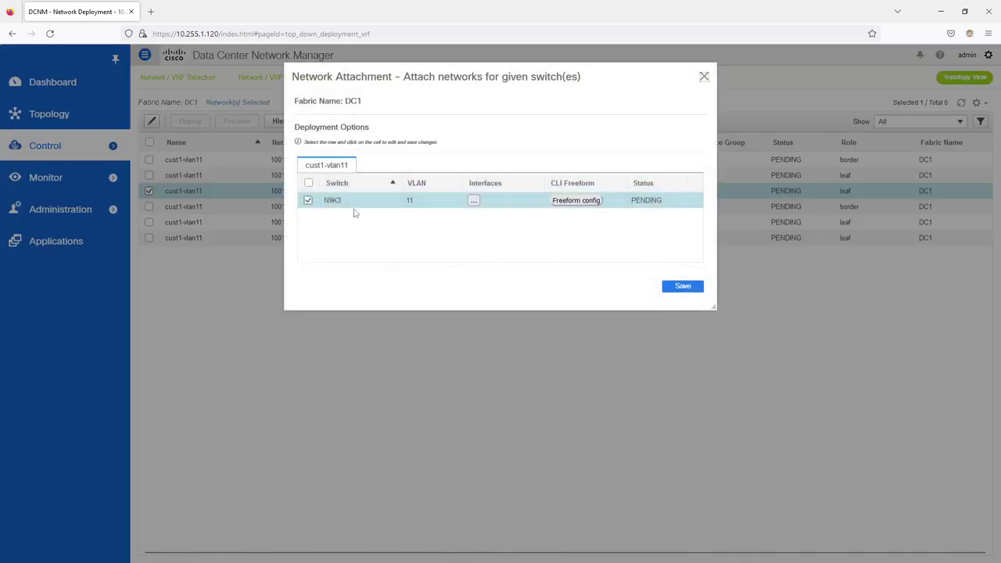
{"action": "left_click", "coordinate": [474, 201]}
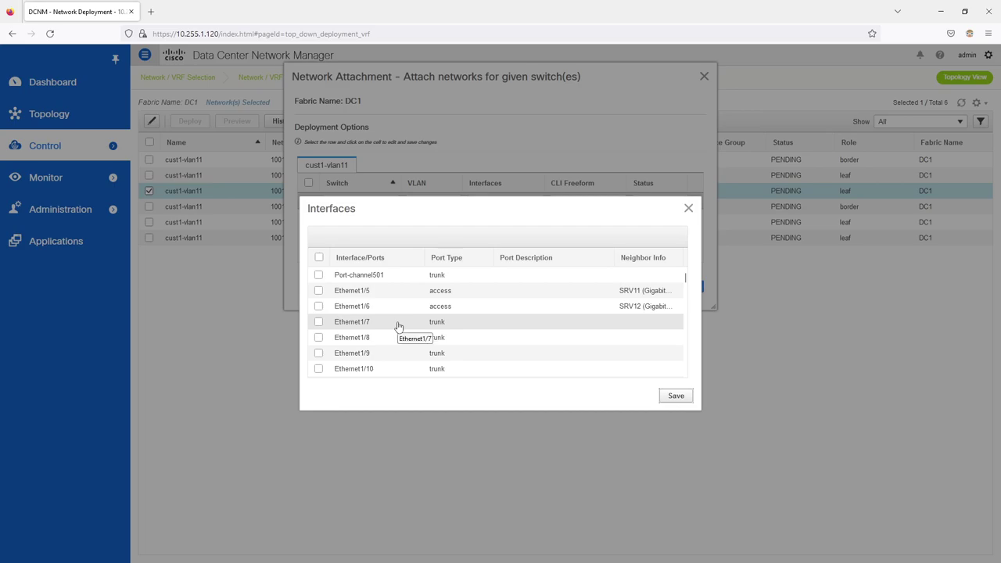
{"action": "left_click", "coordinate": [320, 292]}
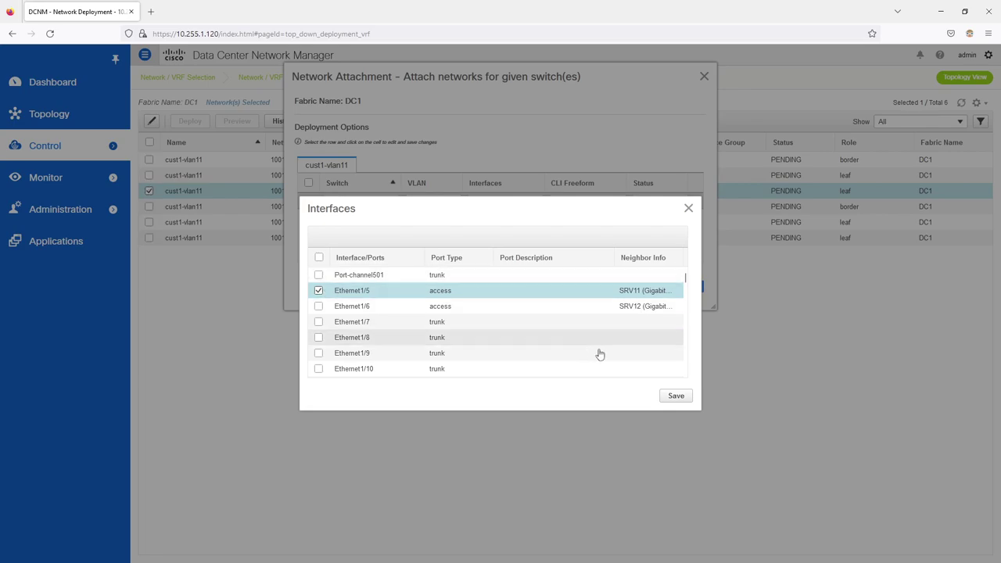
{"action": "left_click", "coordinate": [675, 397]}
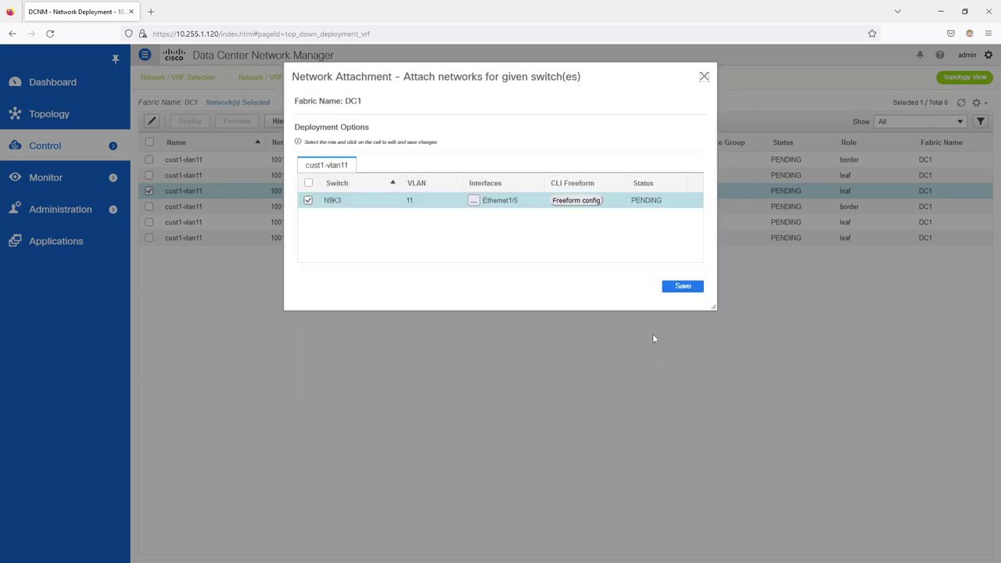
{"action": "left_click", "coordinate": [670, 288]}
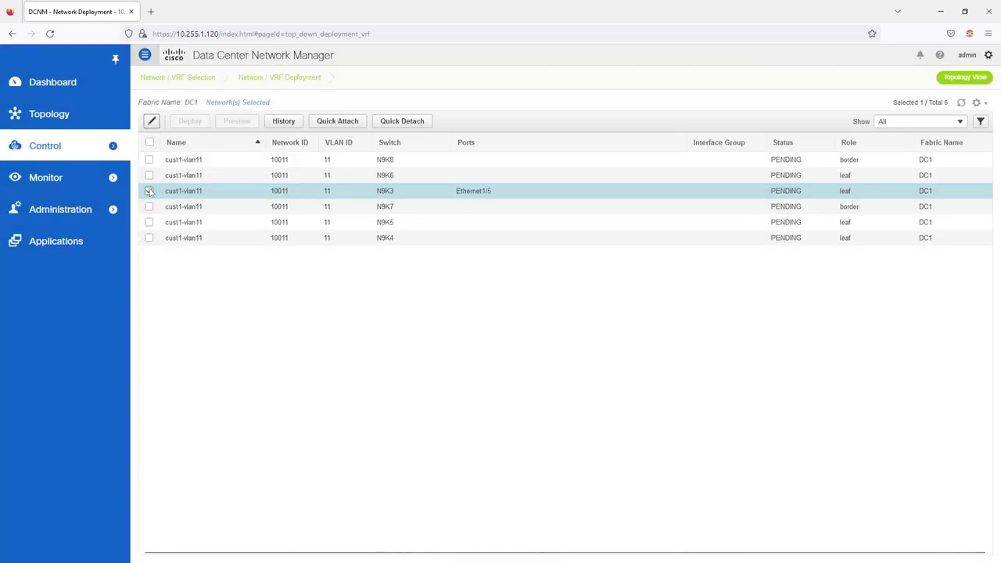
{"action": "left_click", "coordinate": [149, 192]}
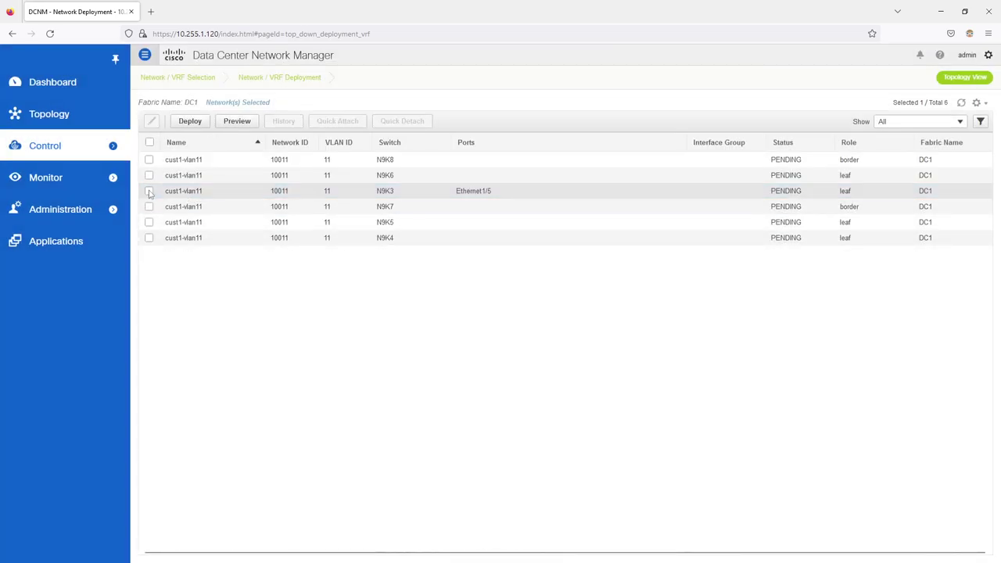
Step: Attach cust1-vlan11 to port Ethernet1/3 on N9K4 and save the attachment
{"action": "left_click", "coordinate": [148, 237]}
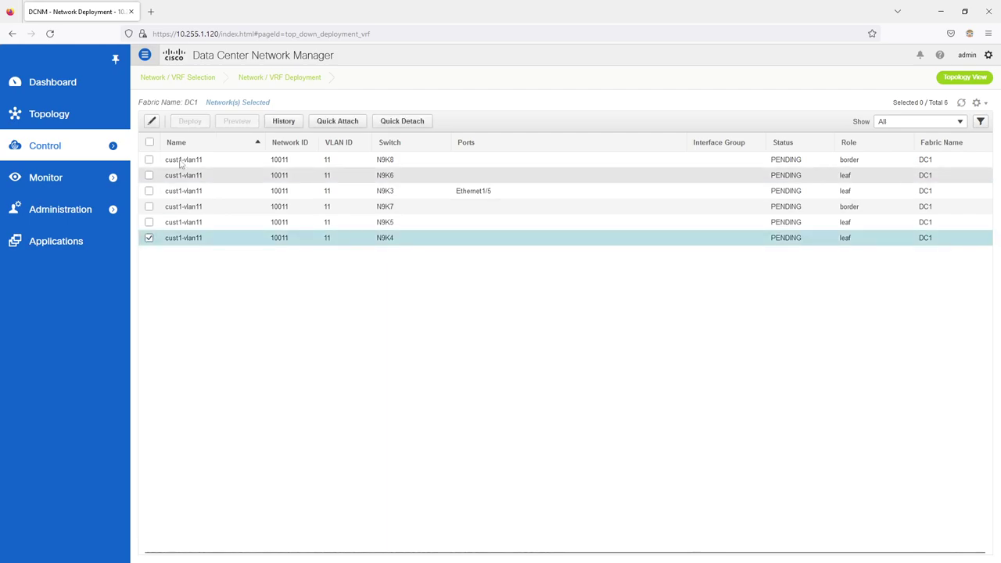
{"action": "left_click", "coordinate": [151, 121]}
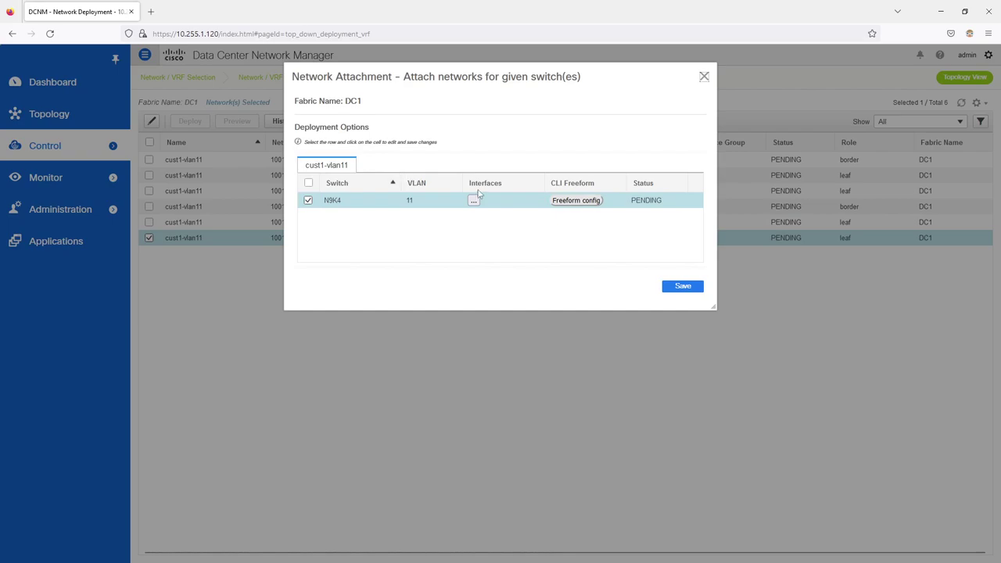
{"action": "left_click", "coordinate": [474, 202]}
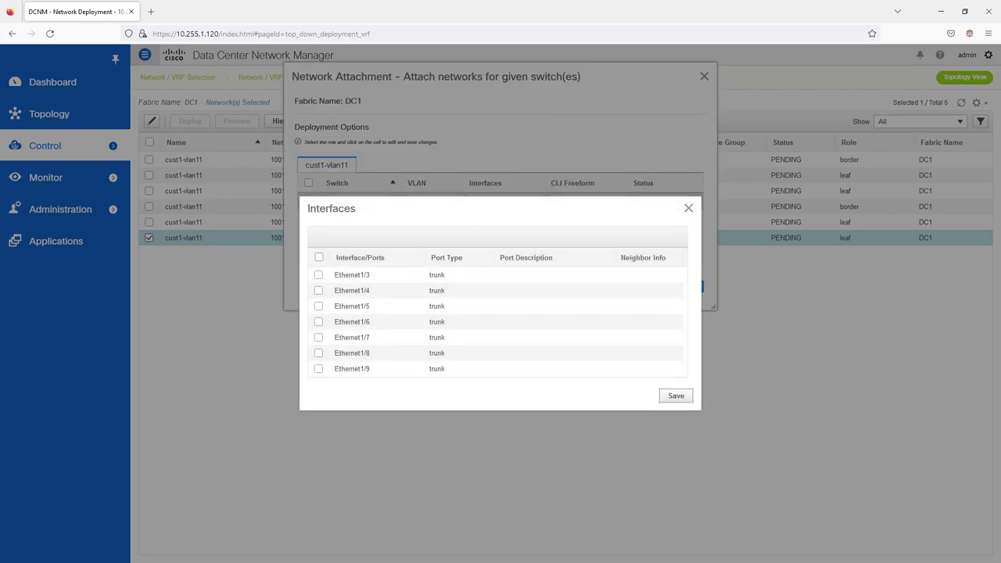
{"action": "left_click", "coordinate": [324, 276]}
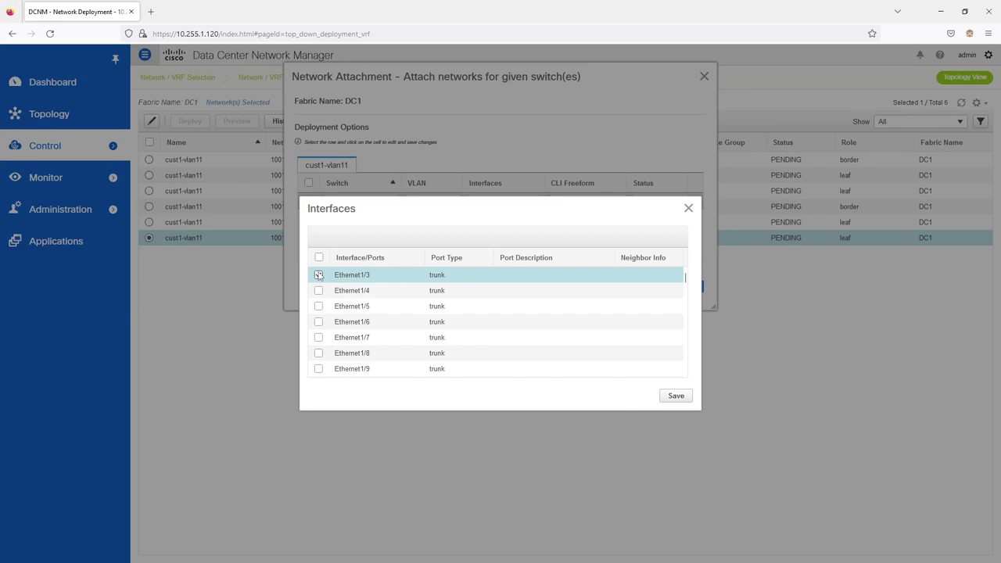
{"action": "left_click", "coordinate": [674, 396]}
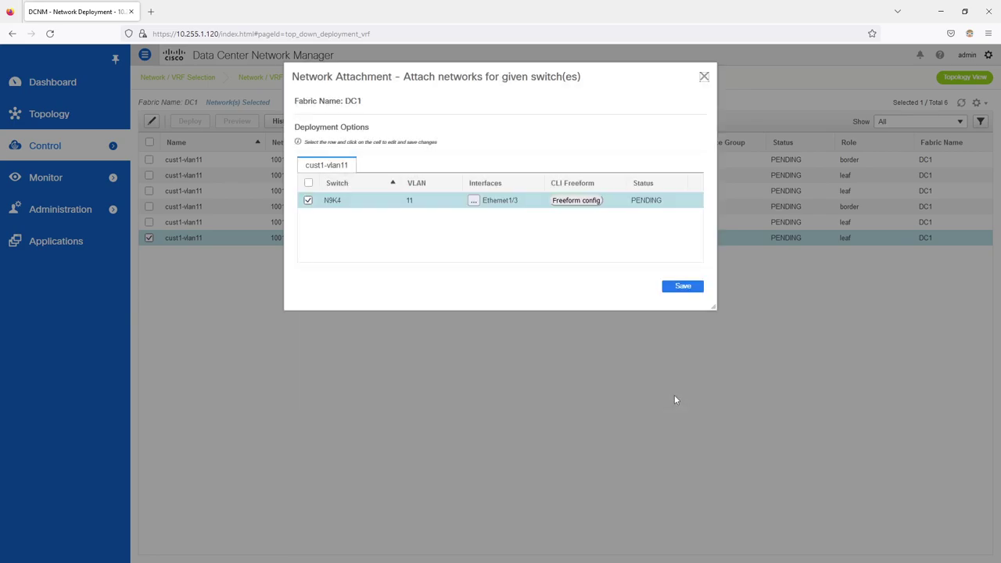
{"action": "left_click", "coordinate": [683, 287]}
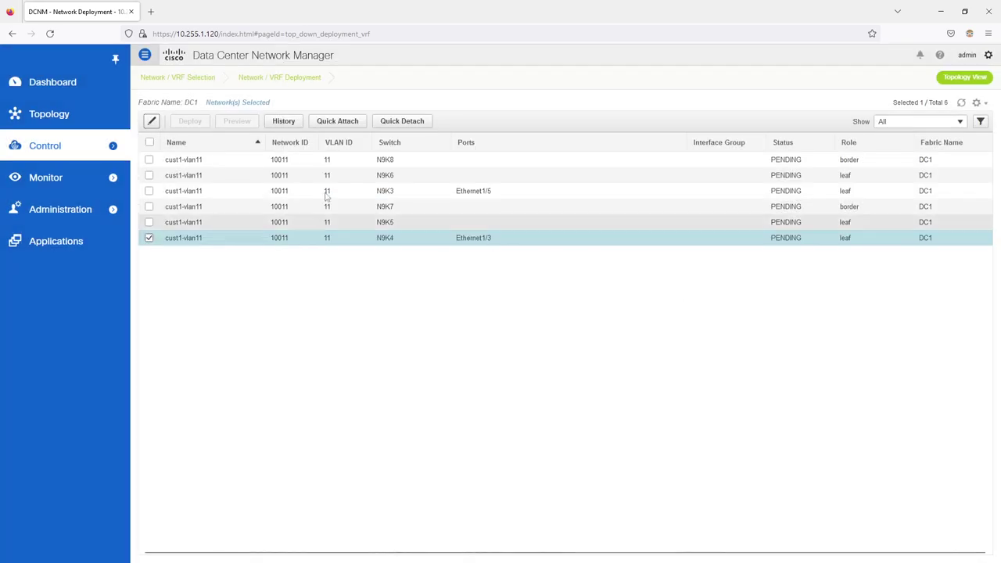
{"action": "left_click", "coordinate": [149, 239]}
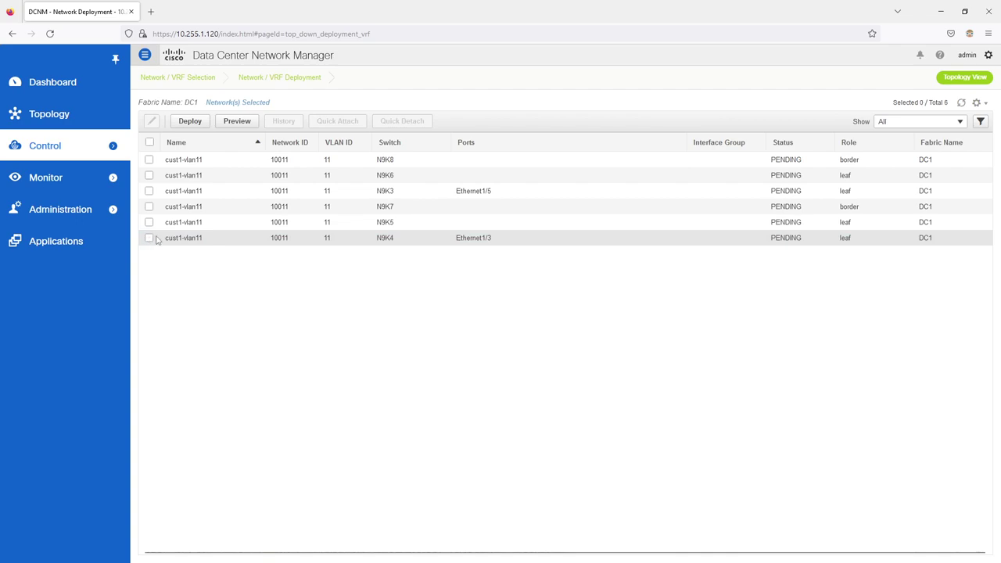
{"action": "left_click", "coordinate": [234, 122]}
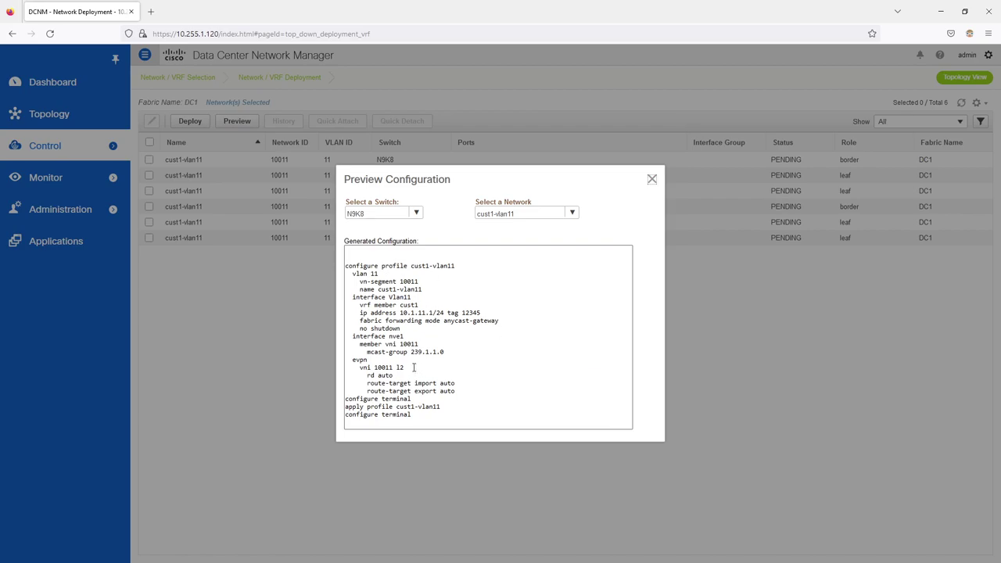
{"action": "left_click", "coordinate": [414, 213]}
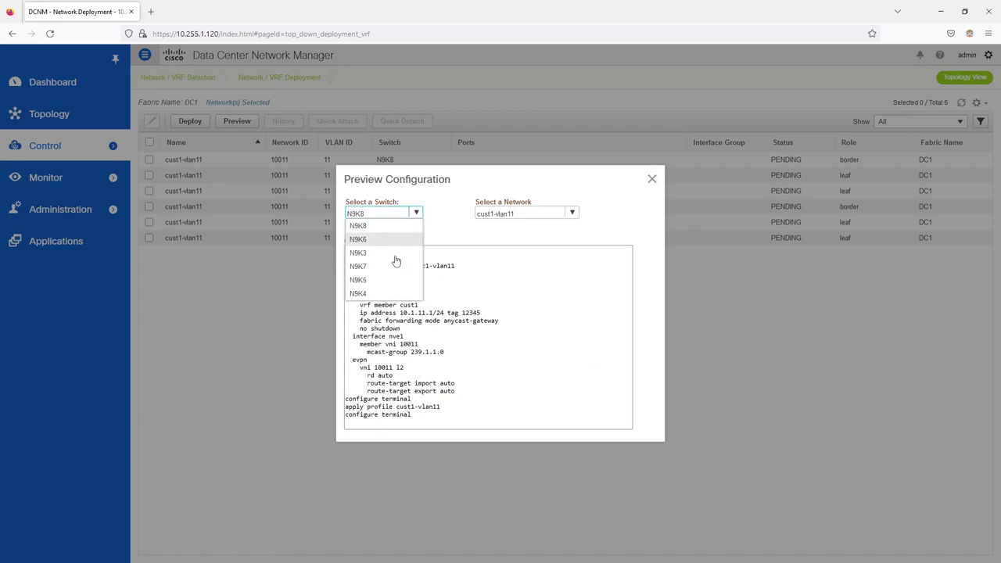
{"action": "left_click", "coordinate": [382, 253]}
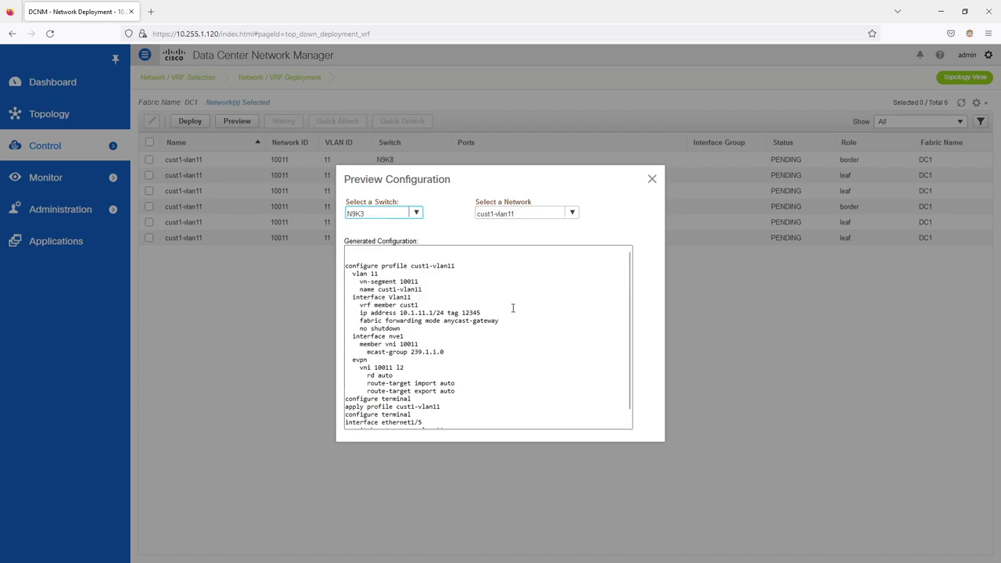
{"action": "scroll", "coordinate": [513, 308], "scroll_direction": "down", "scroll_amount": 1}
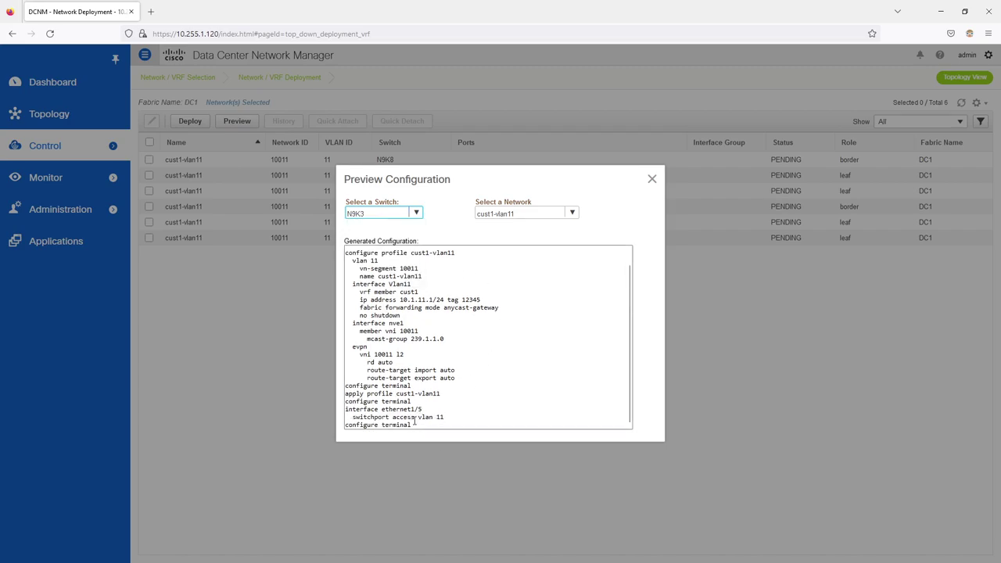
{"action": "left_click", "coordinate": [415, 213]}
{"action": "left_click", "coordinate": [384, 294]}
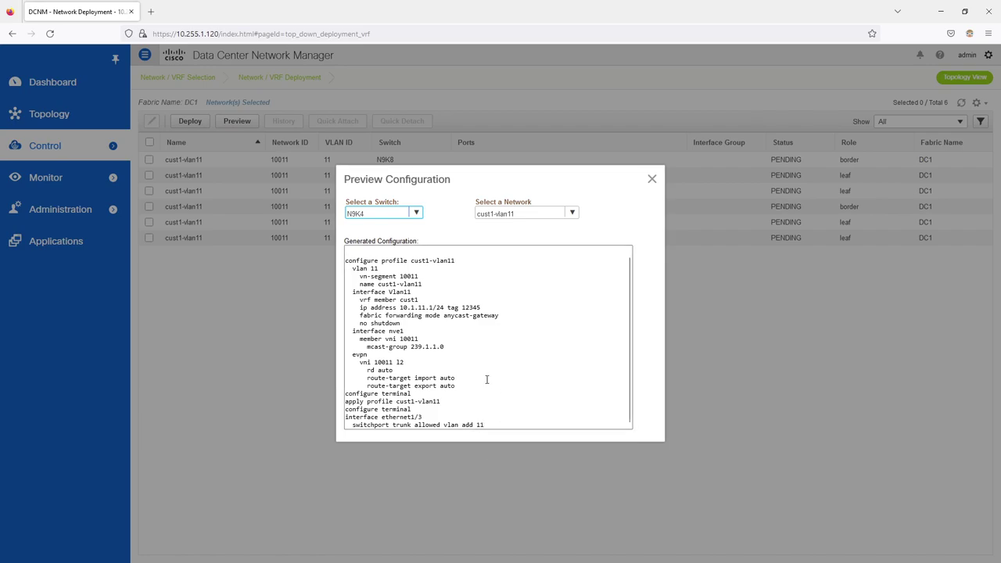
{"action": "left_click", "coordinate": [652, 182]}
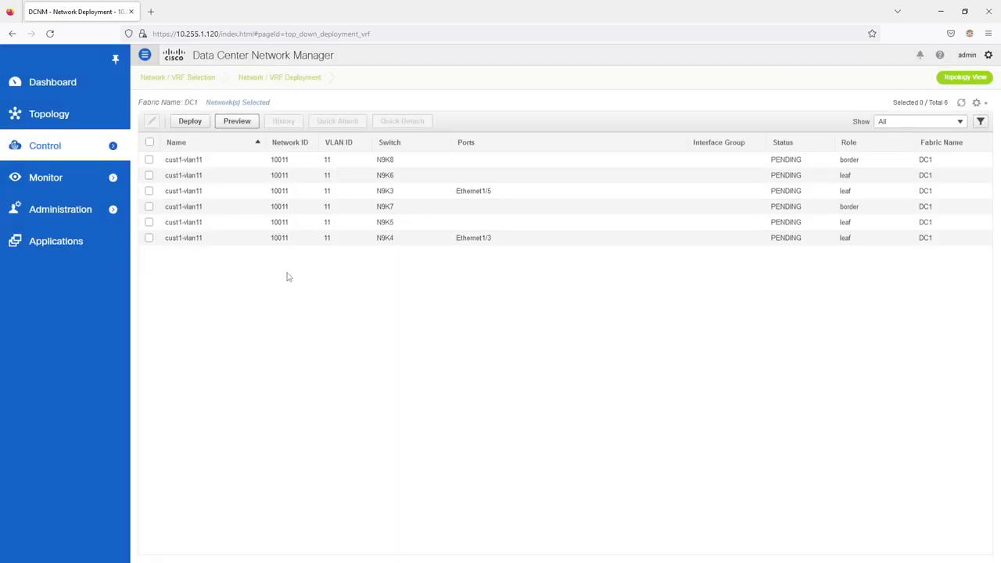
Step: Open the DC1 fabric from Fabric Builder in tabular view, reloading the page to refresh
{"action": "mouse_move", "coordinate": [56, 154]}
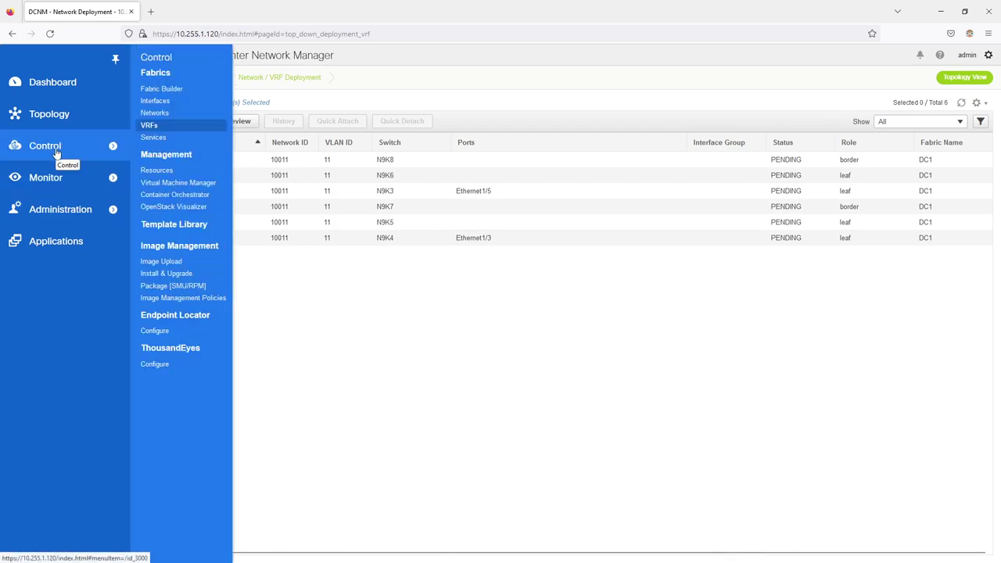
{"action": "left_click", "coordinate": [155, 90]}
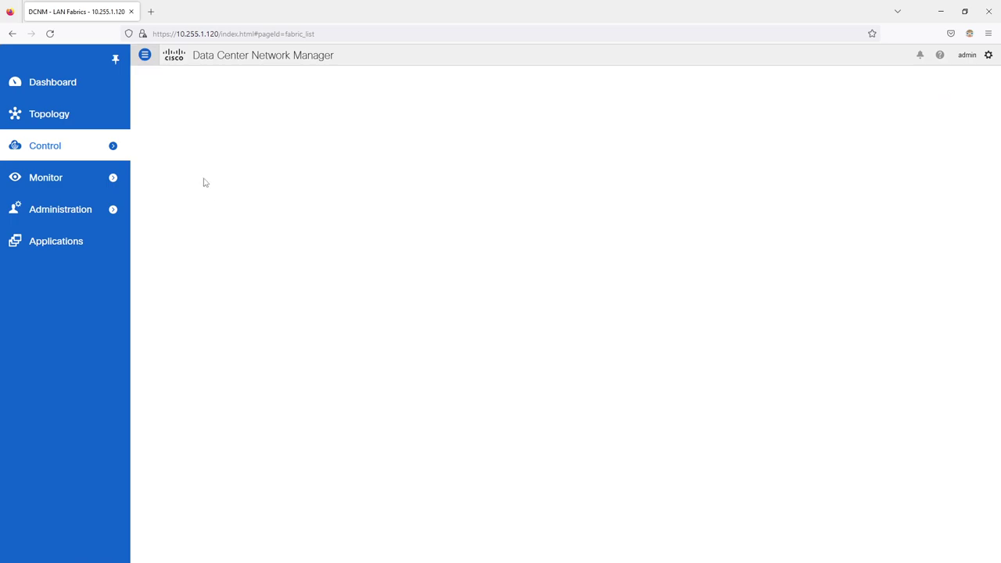
{"action": "left_click", "coordinate": [246, 279]}
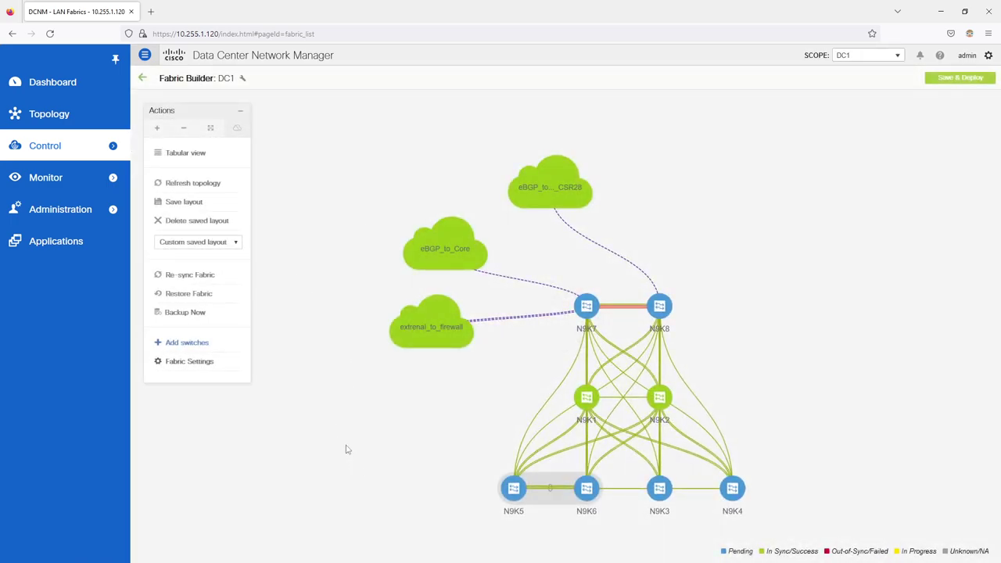
{"action": "left_click", "coordinate": [196, 154]}
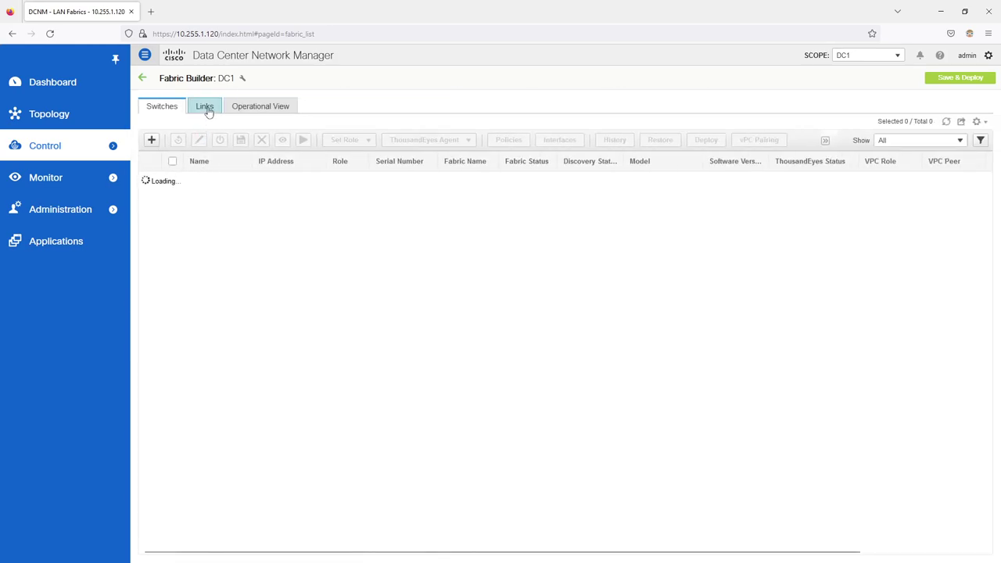
{"action": "left_click", "coordinate": [49, 33]}
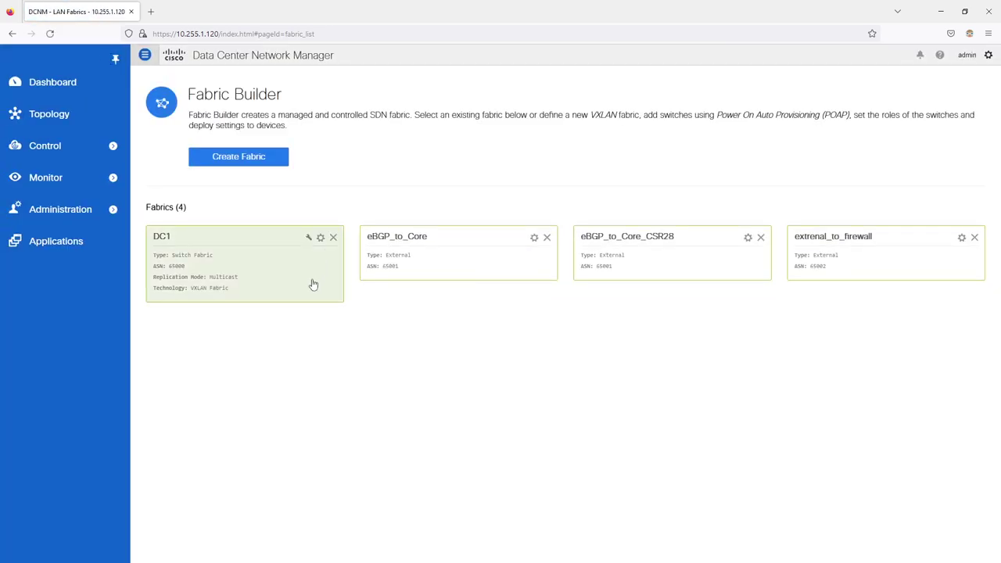
{"action": "left_click", "coordinate": [240, 270]}
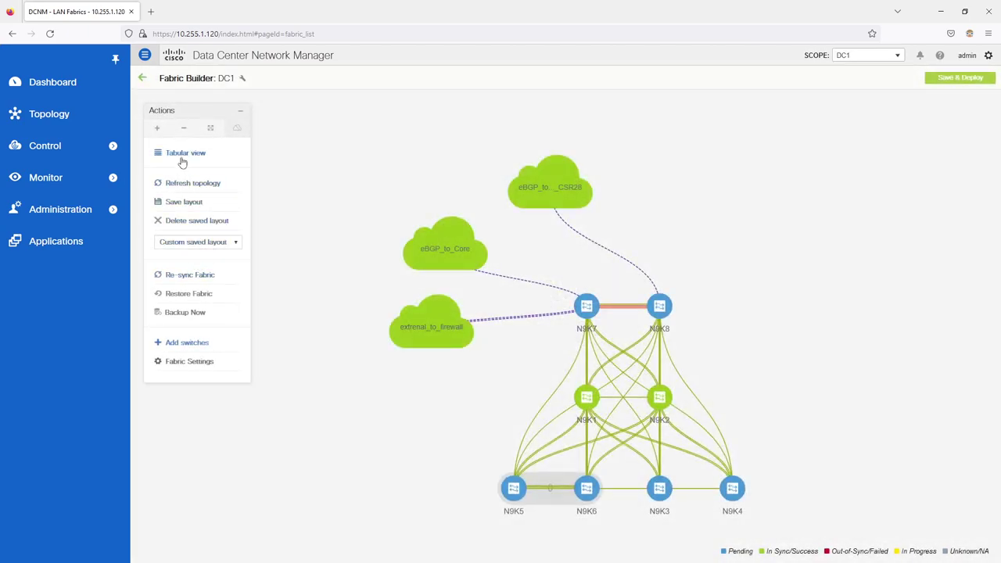
{"action": "left_click", "coordinate": [183, 154]}
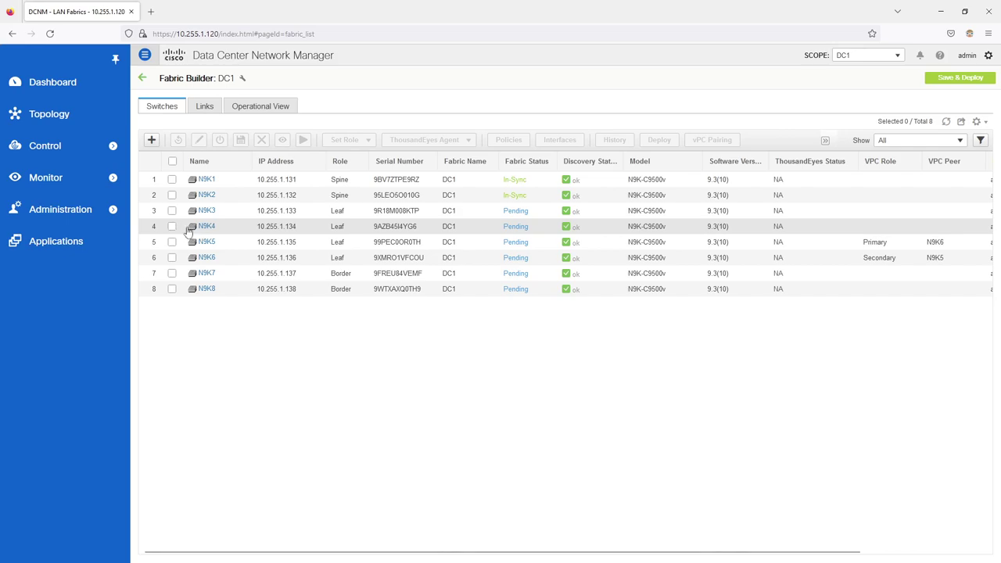
Step: Review N9K4's Ethernet1/3 interface settings unchanged, then Save & Deploy the DC1 fabric
{"action": "left_click", "coordinate": [172, 227]}
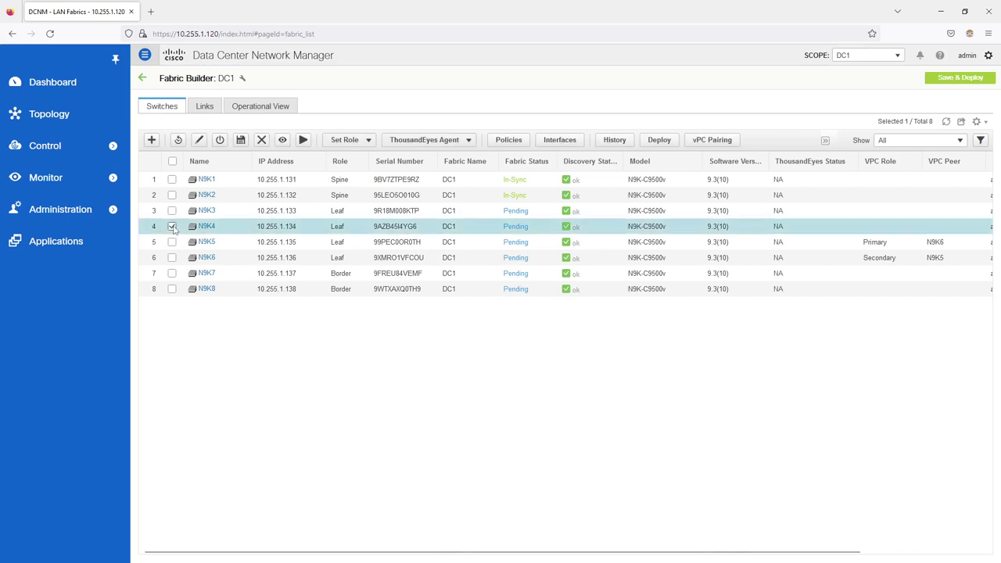
{"action": "left_click", "coordinate": [539, 141]}
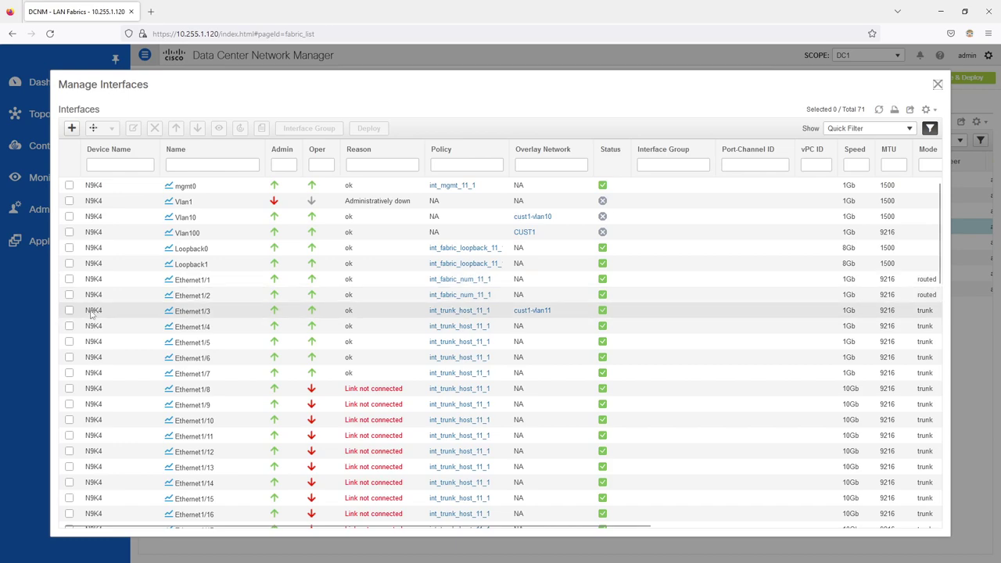
{"action": "left_click", "coordinate": [69, 310]}
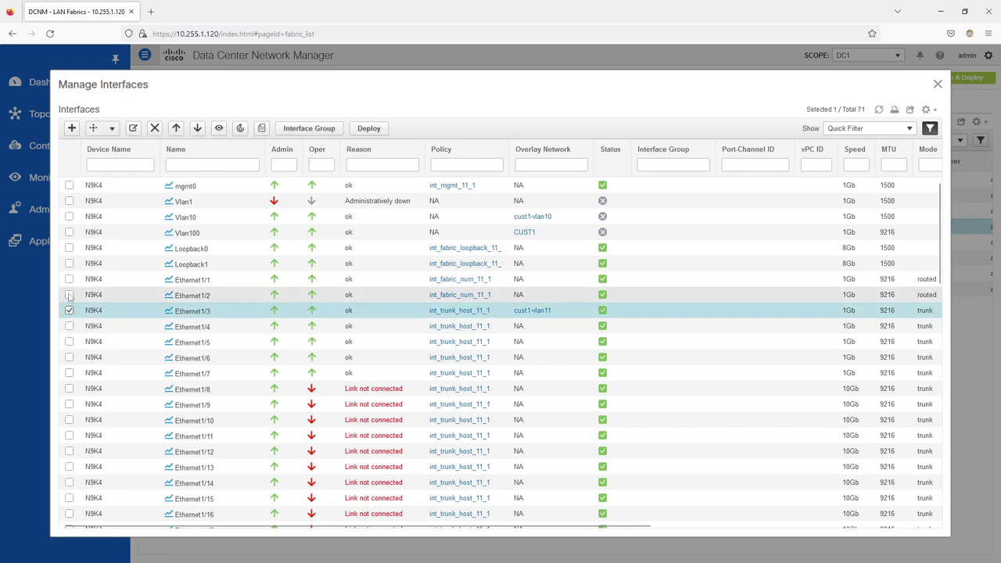
{"action": "left_click", "coordinate": [133, 130]}
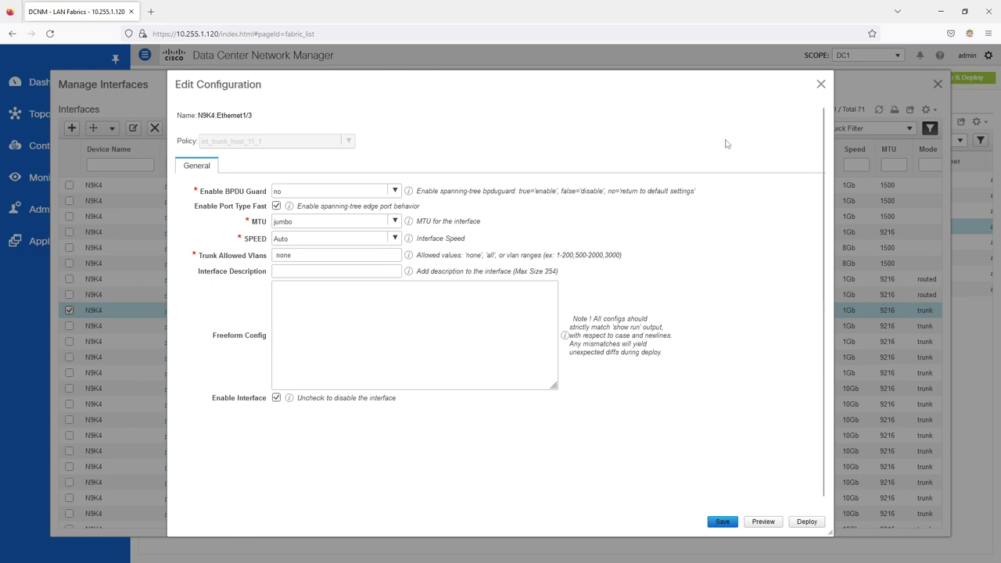
{"action": "left_click", "coordinate": [821, 85]}
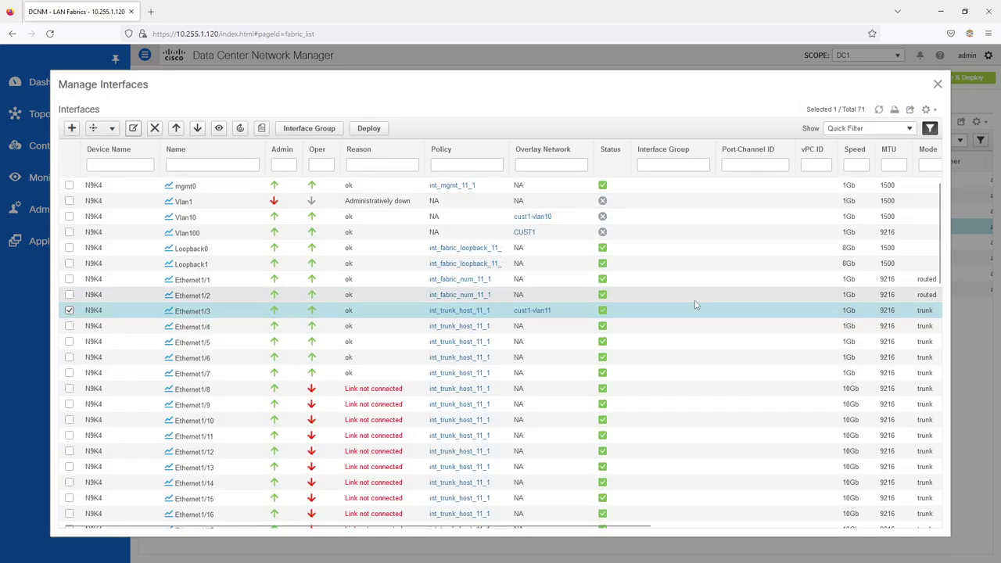
{"action": "left_click", "coordinate": [938, 84]}
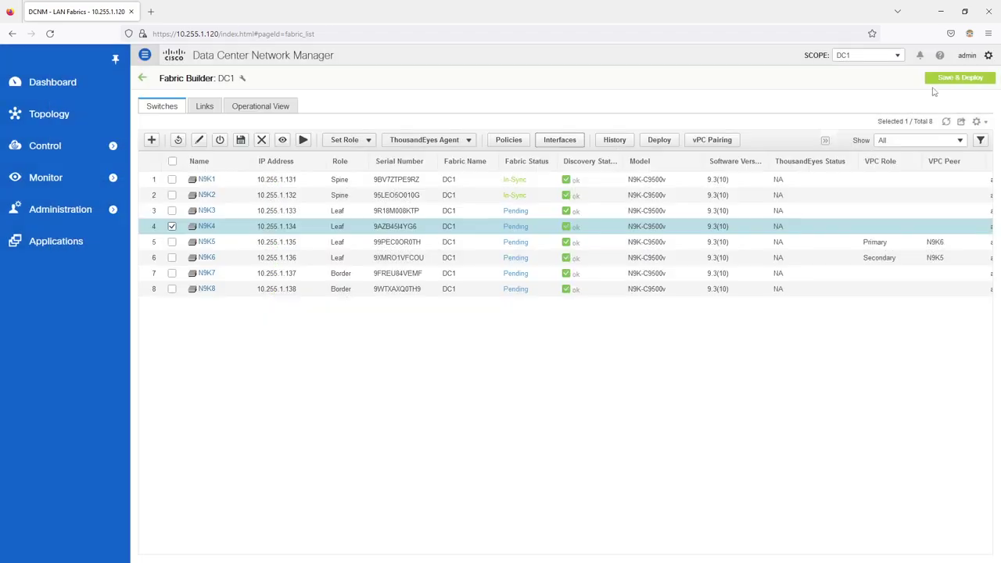
{"action": "left_click", "coordinate": [943, 79]}
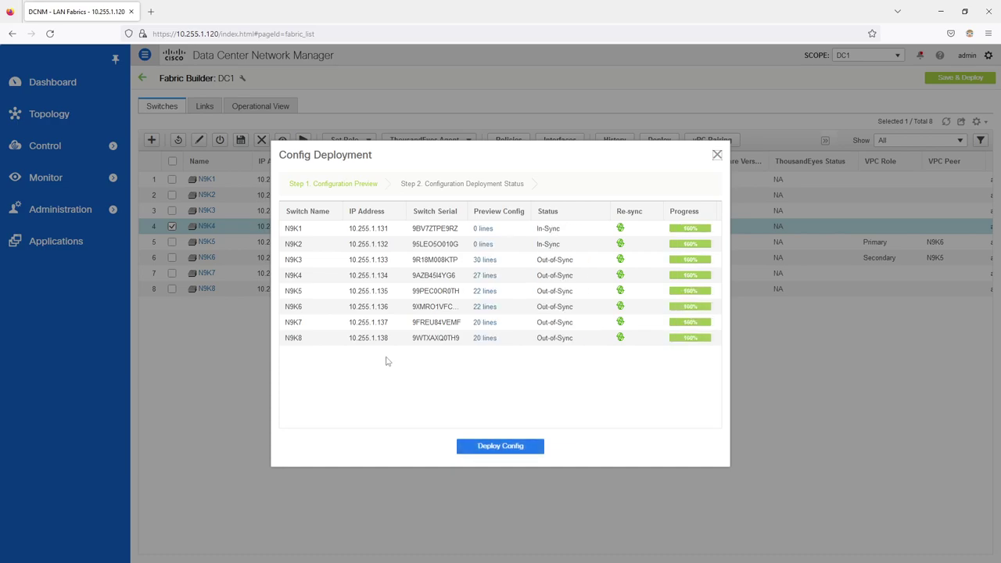
Step: Preview N9K4's 27 pending lines, deploy the config to all switches, and refresh the list
{"action": "left_click", "coordinate": [484, 275]}
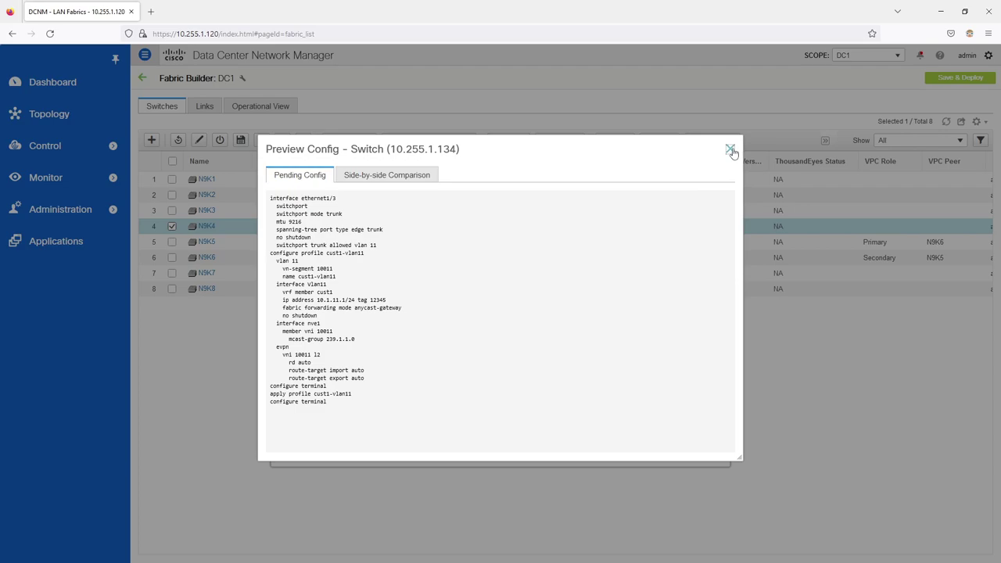
{"action": "left_click", "coordinate": [730, 149]}
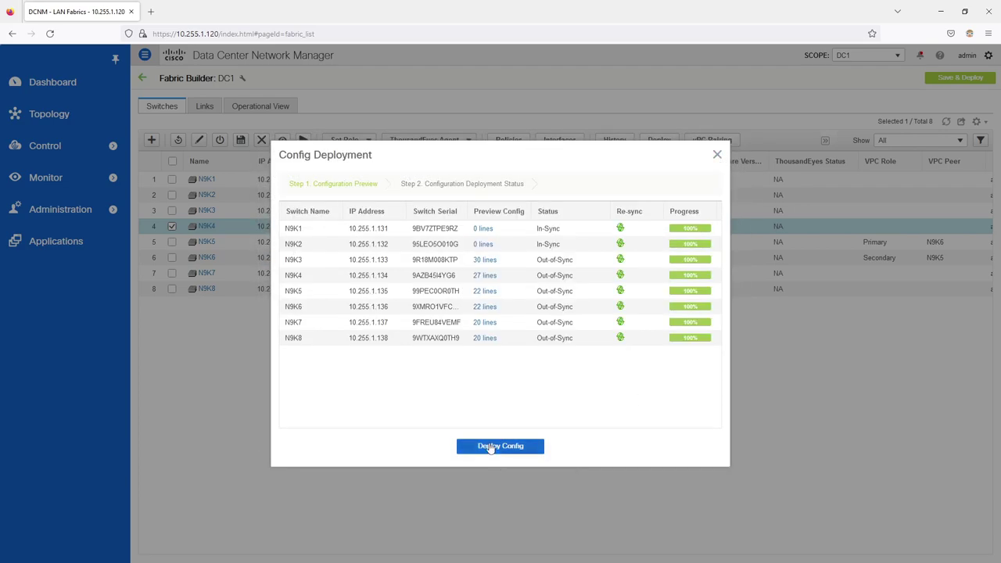
{"action": "left_click", "coordinate": [491, 447]}
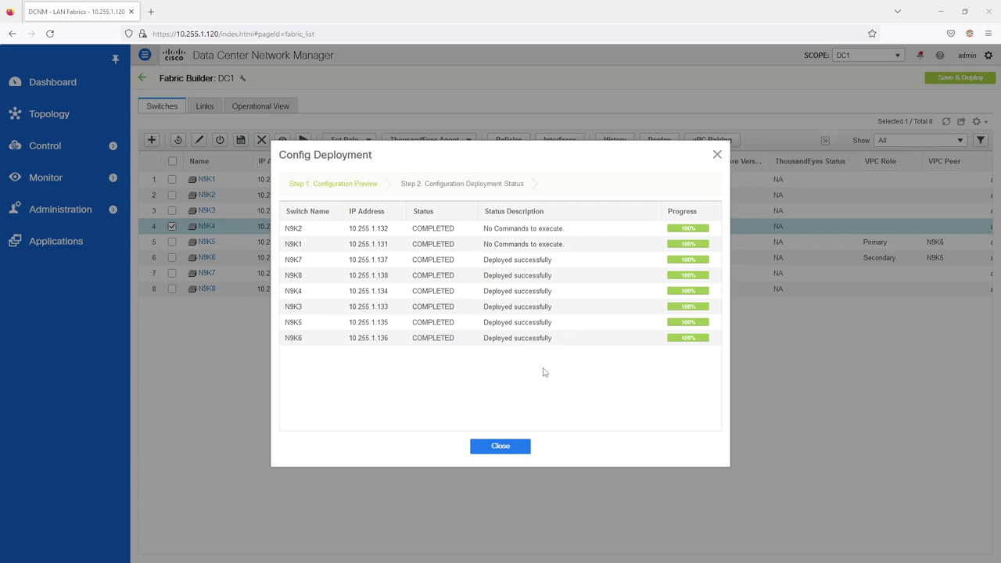
{"action": "left_click", "coordinate": [502, 447]}
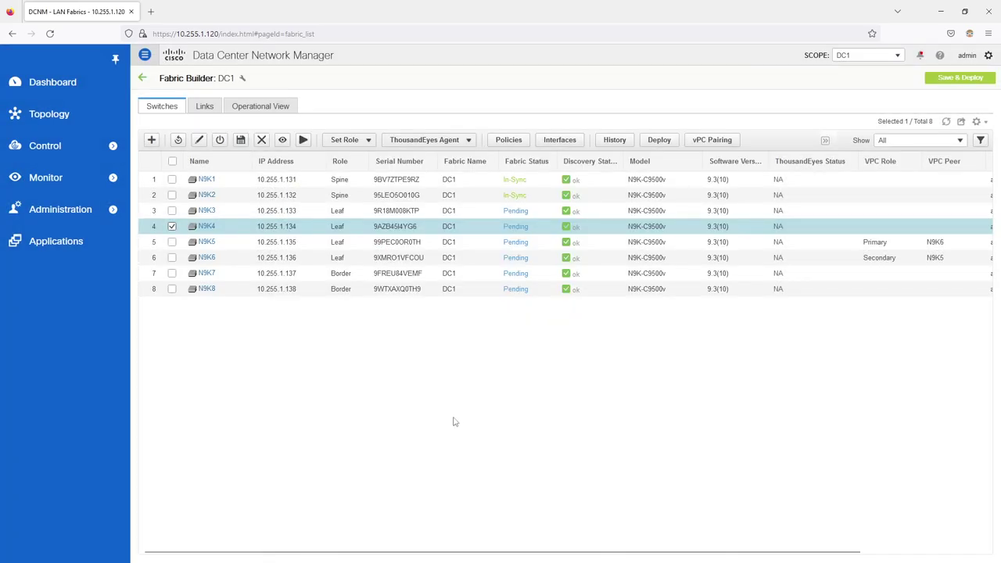
{"action": "left_click", "coordinate": [947, 123]}
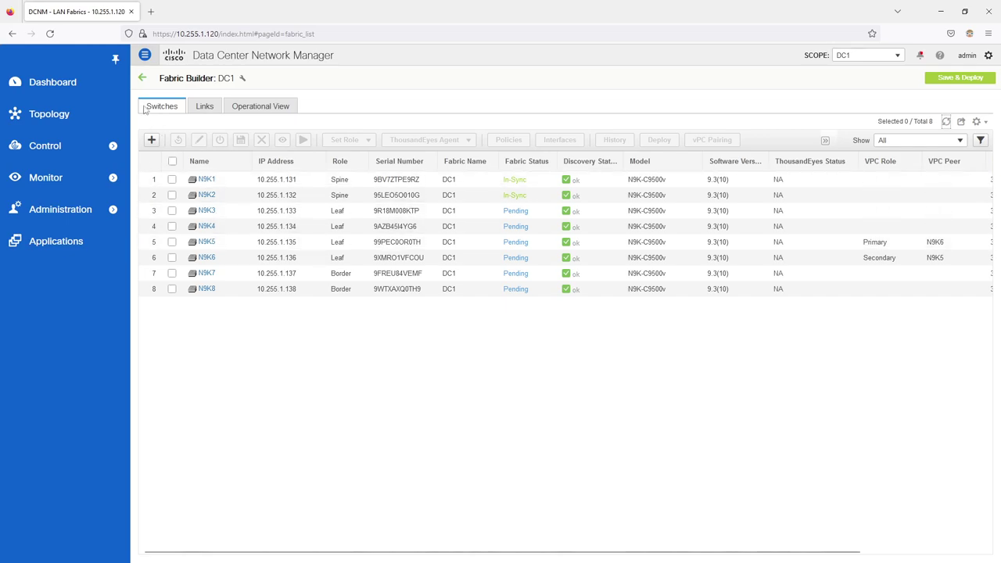
Step: Browse DC1's switch table, Links and Operational View tabs, then return to Switches
{"action": "left_click", "coordinate": [141, 77]}
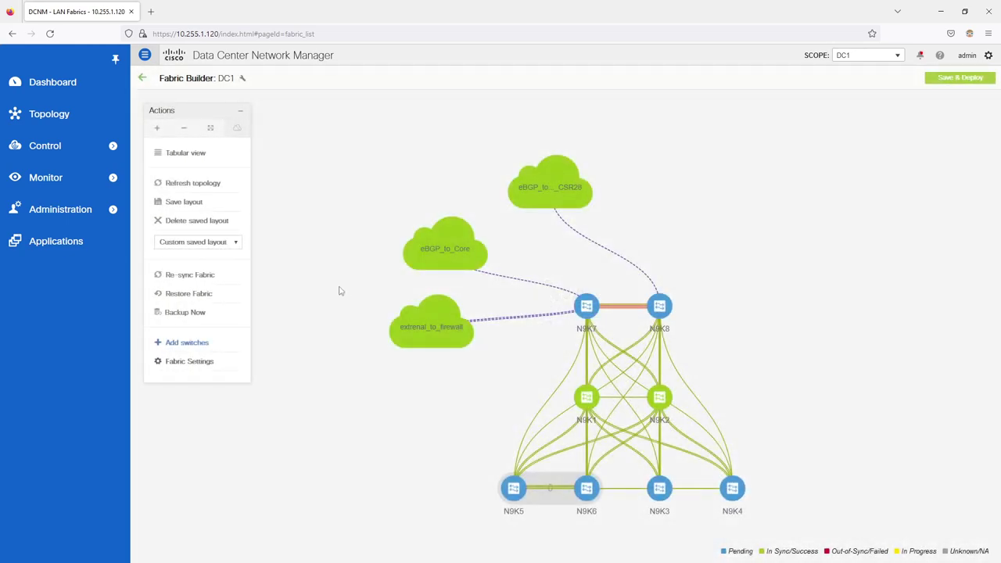
{"action": "left_click", "coordinate": [184, 155]}
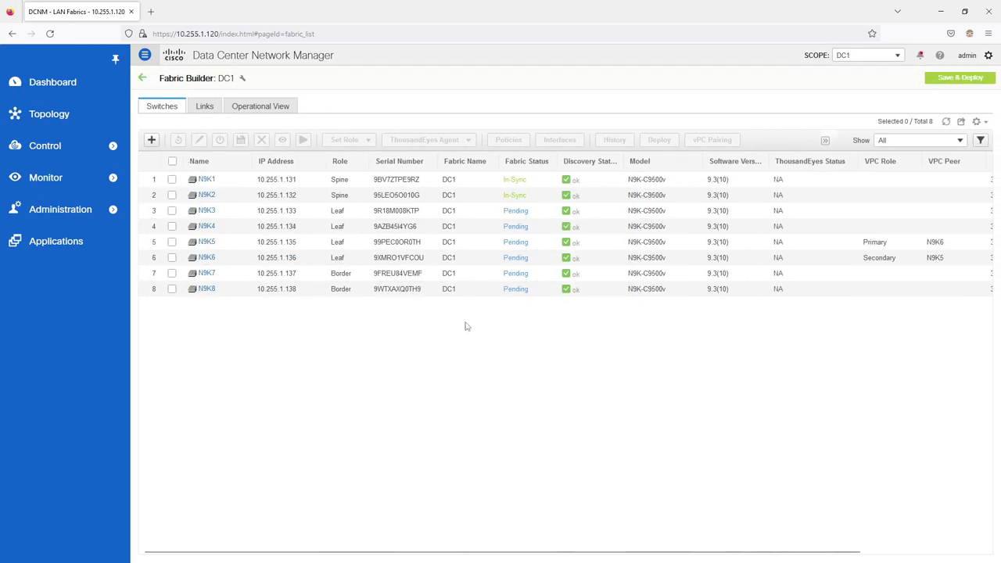
{"action": "left_click", "coordinate": [206, 107]}
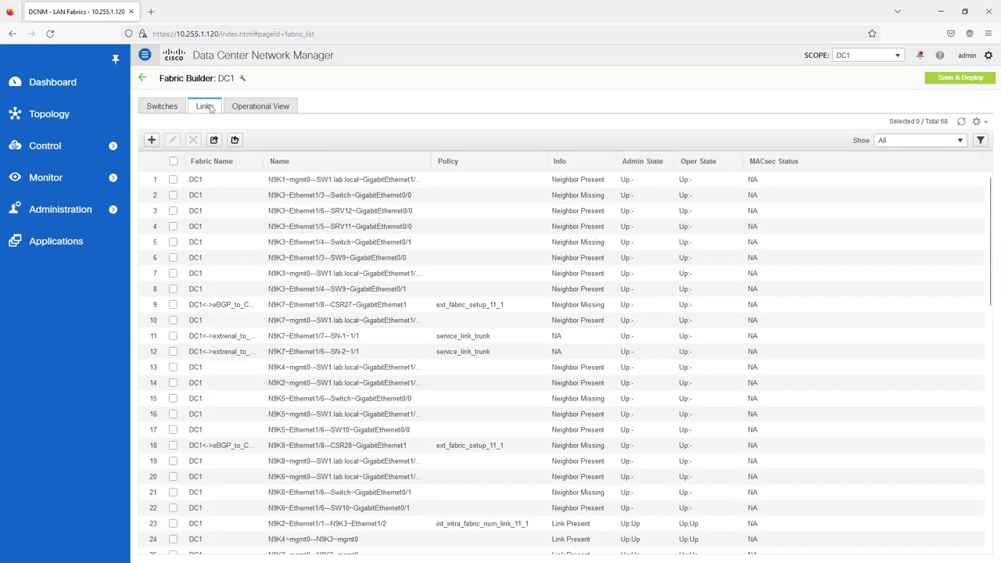
{"action": "left_click", "coordinate": [266, 108]}
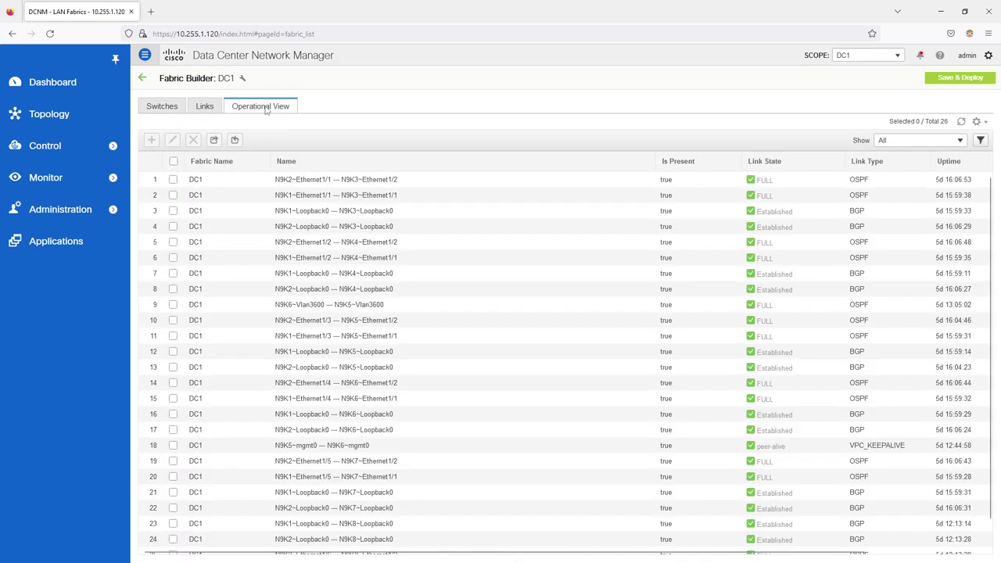
{"action": "left_click", "coordinate": [163, 107]}
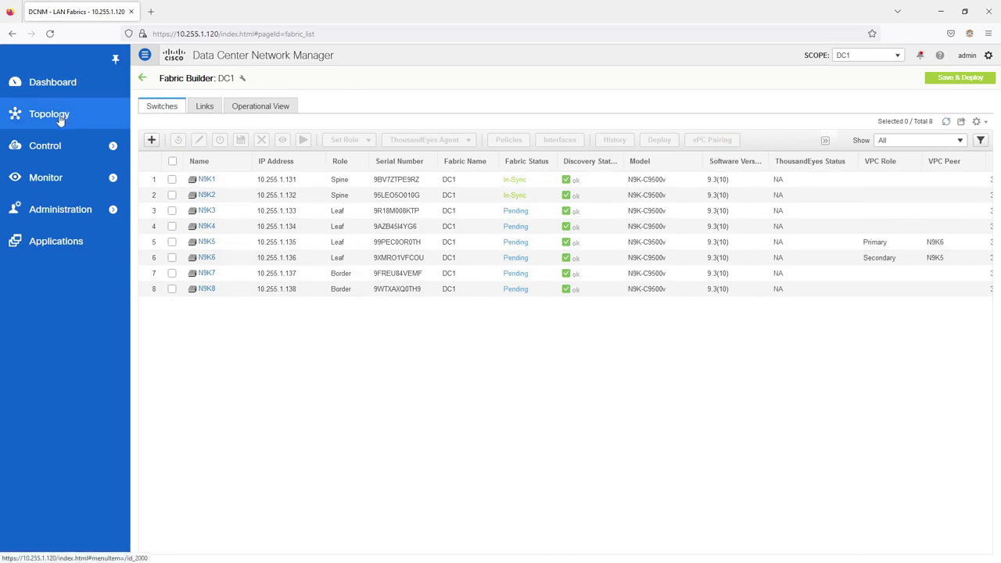
Step: Reopen the DC1 fabric from Fabric Builder and list its switches in tabular view
{"action": "mouse_move", "coordinate": [60, 142]}
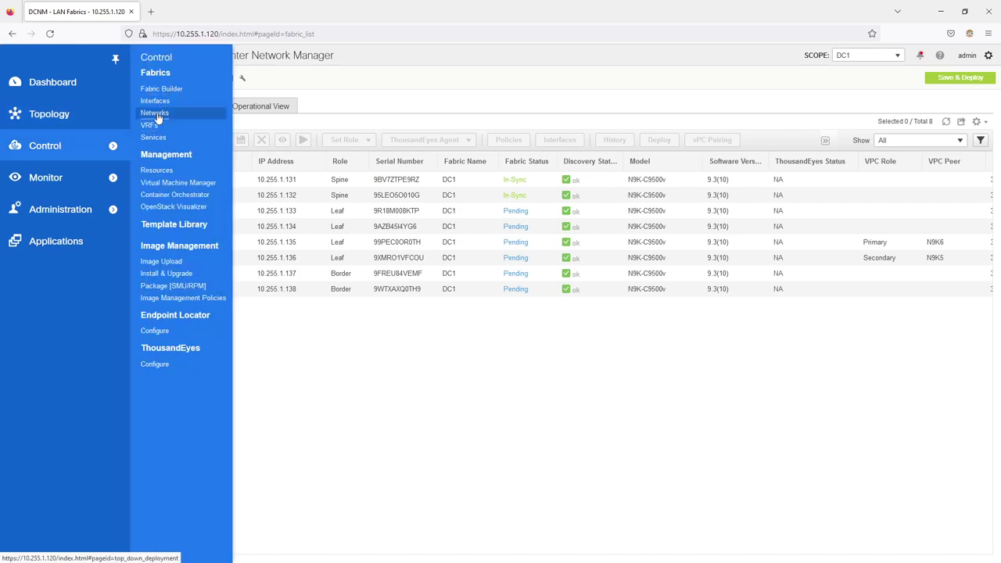
{"action": "left_click", "coordinate": [156, 115]}
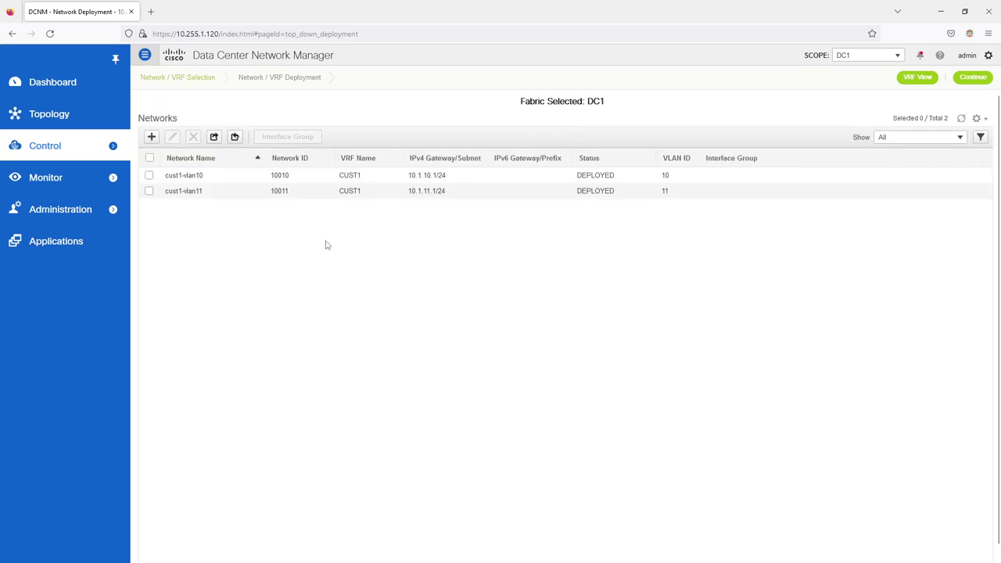
{"action": "left_click", "coordinate": [116, 150]}
{"action": "left_click", "coordinate": [154, 91]}
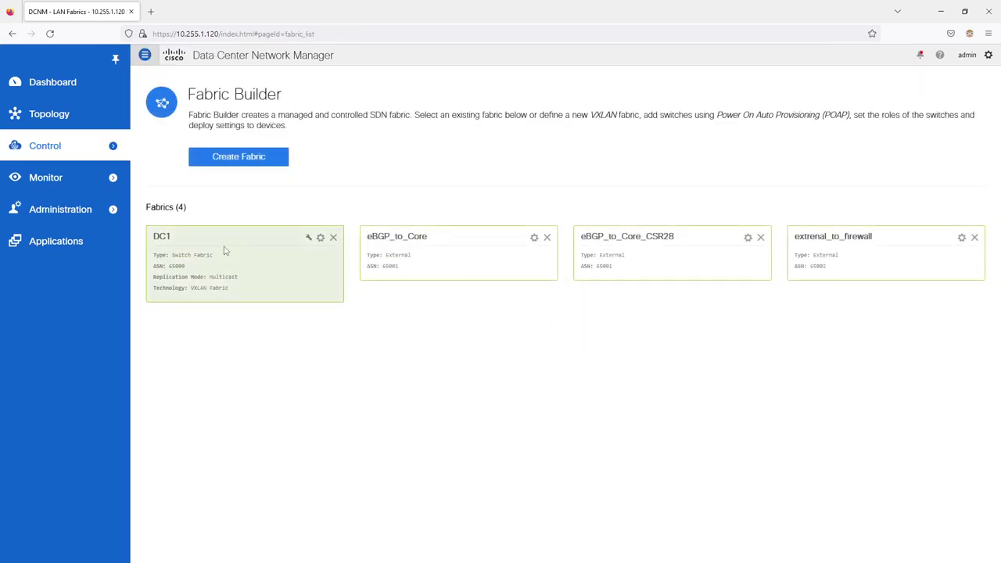
{"action": "left_click", "coordinate": [224, 248]}
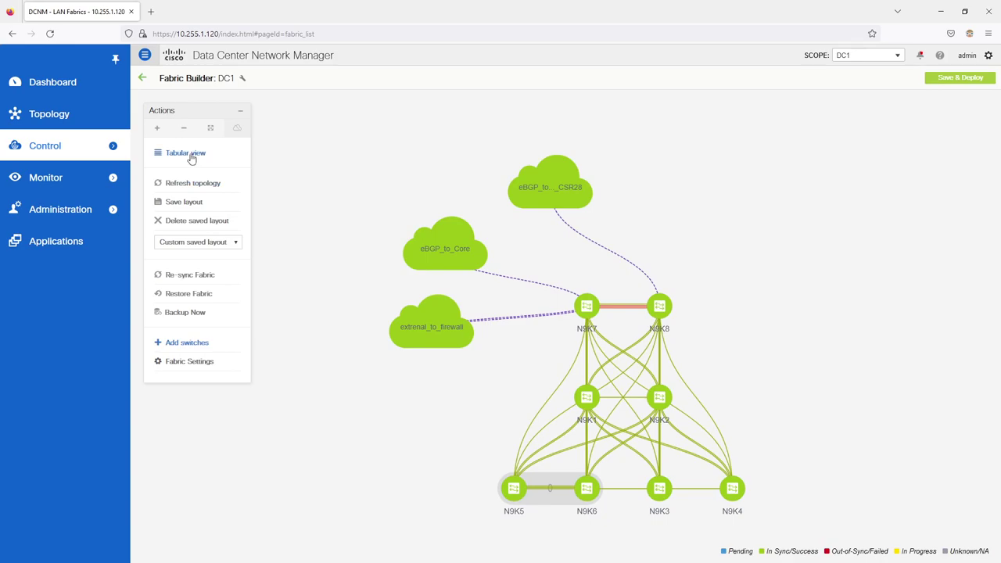
{"action": "left_click", "coordinate": [190, 154]}
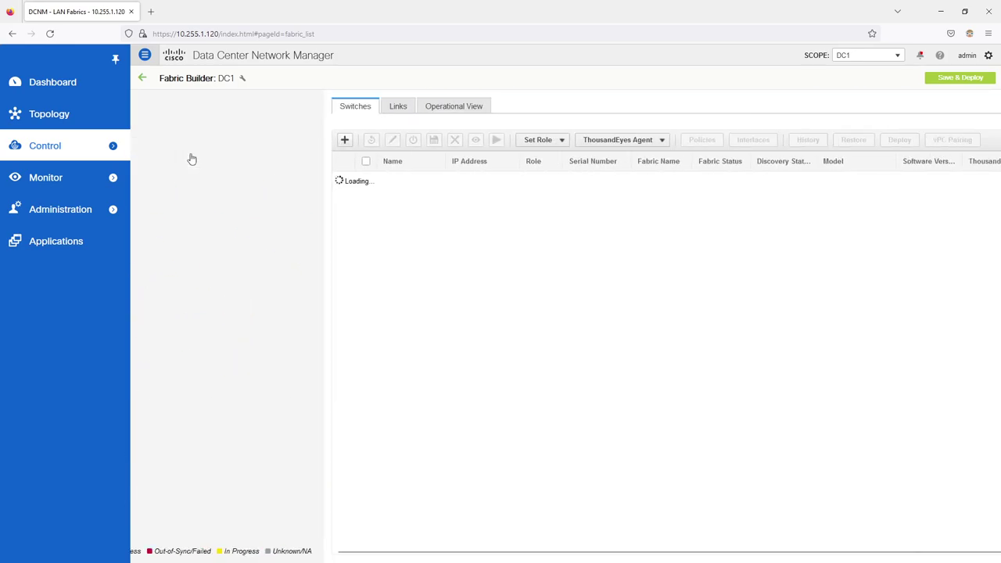
Step: Reload the page and reopen DC1's switch table, now showing N9K1–N9K8 In-Sync
{"action": "left_click", "coordinate": [50, 34]}
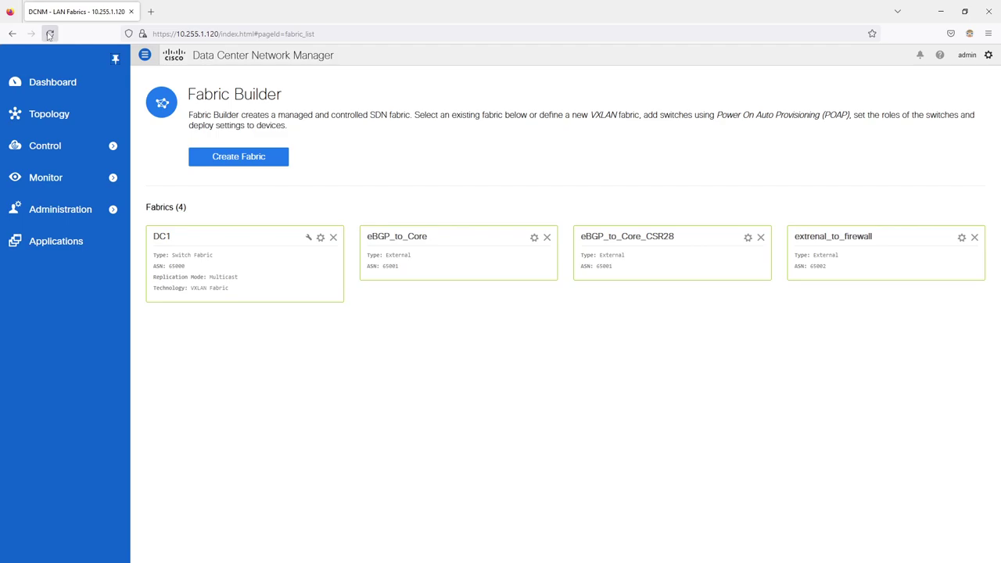
{"action": "left_click", "coordinate": [45, 178]}
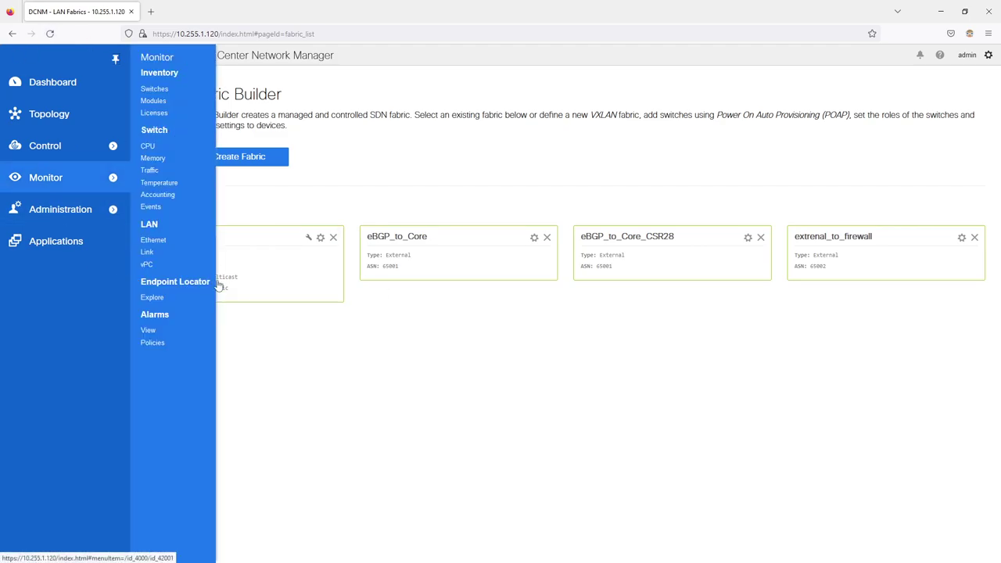
{"action": "left_click", "coordinate": [283, 269]}
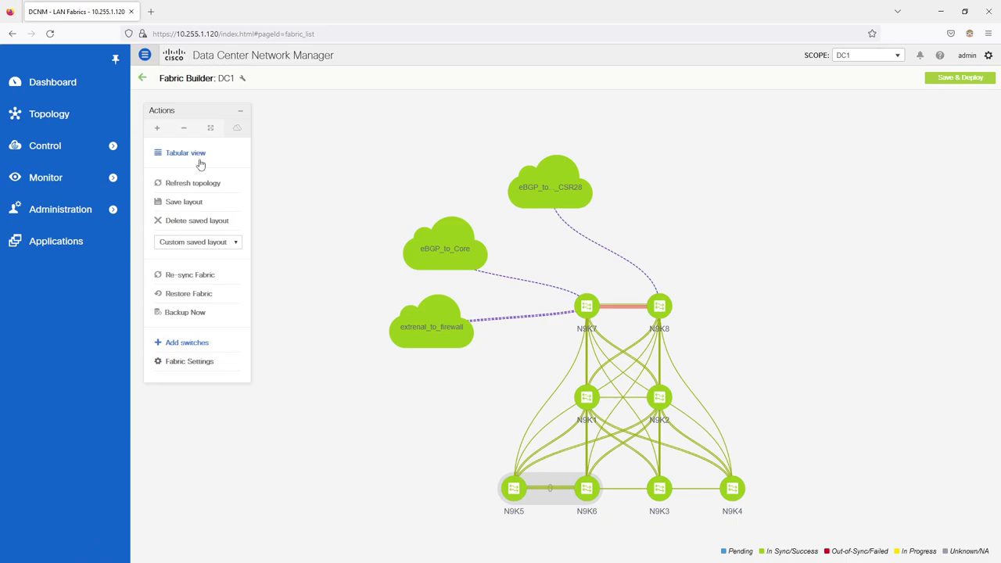
{"action": "left_click", "coordinate": [196, 154]}
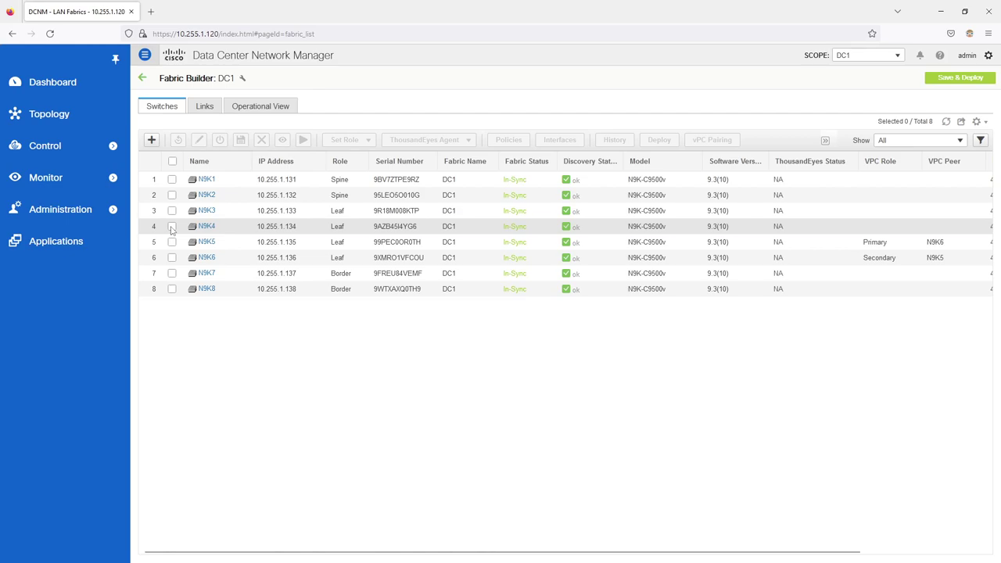
Step: Open N9K4's interfaces and inspect Ethernet1/3's policy without making changes
{"action": "left_click", "coordinate": [172, 227]}
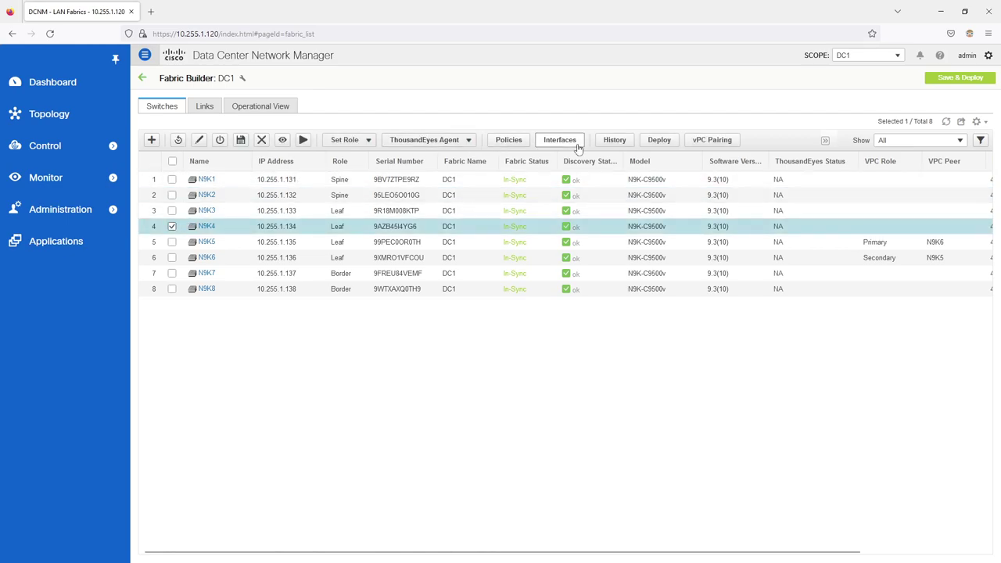
{"action": "left_click", "coordinate": [560, 141]}
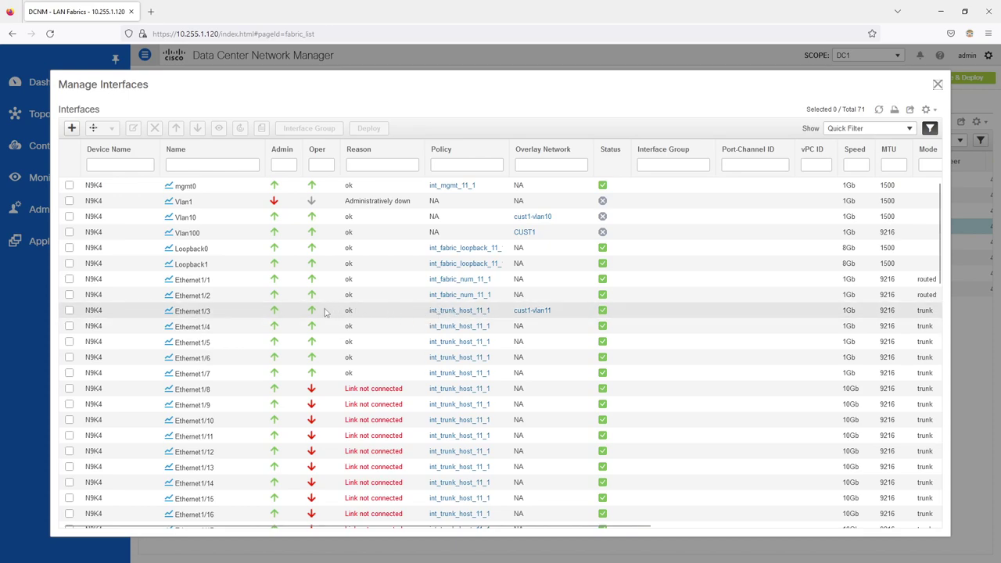
{"action": "left_click", "coordinate": [69, 310]}
{"action": "left_click", "coordinate": [133, 128]}
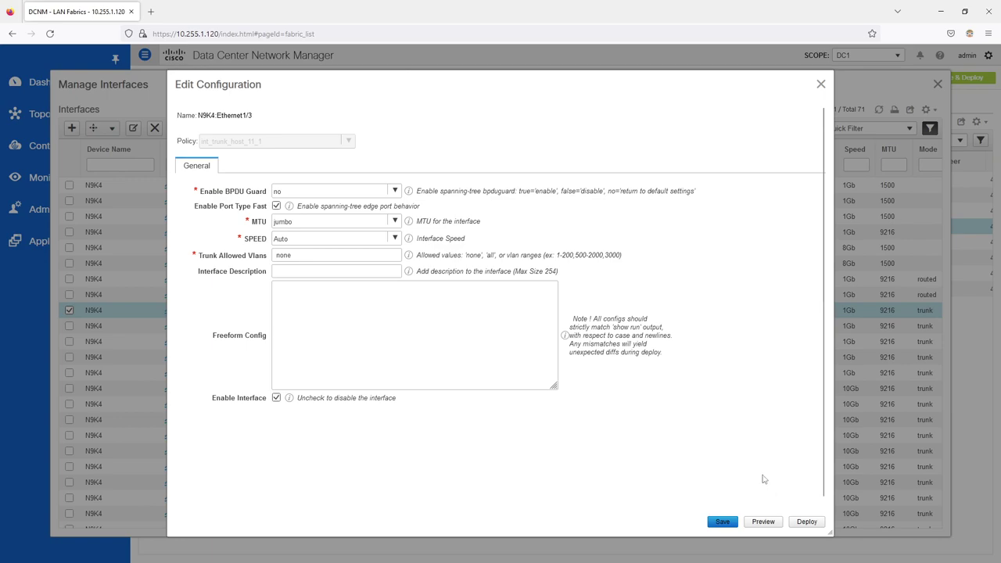
{"action": "left_click", "coordinate": [822, 84]}
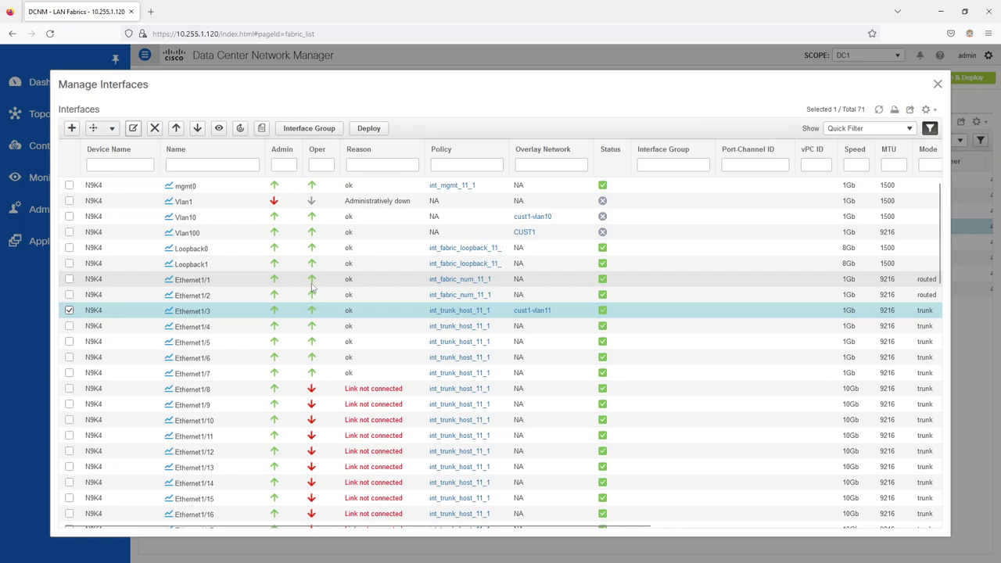
Step: Confirm Ethernet1/4 also uses int_trunk_host_11_1, then open the DC1 networks list
{"action": "left_click", "coordinate": [68, 326]}
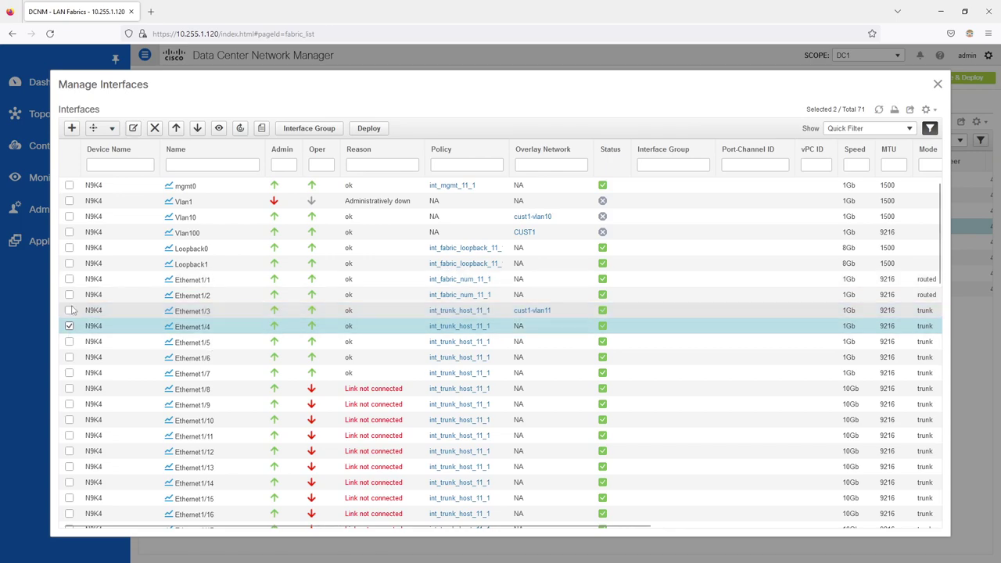
{"action": "left_click", "coordinate": [133, 128]}
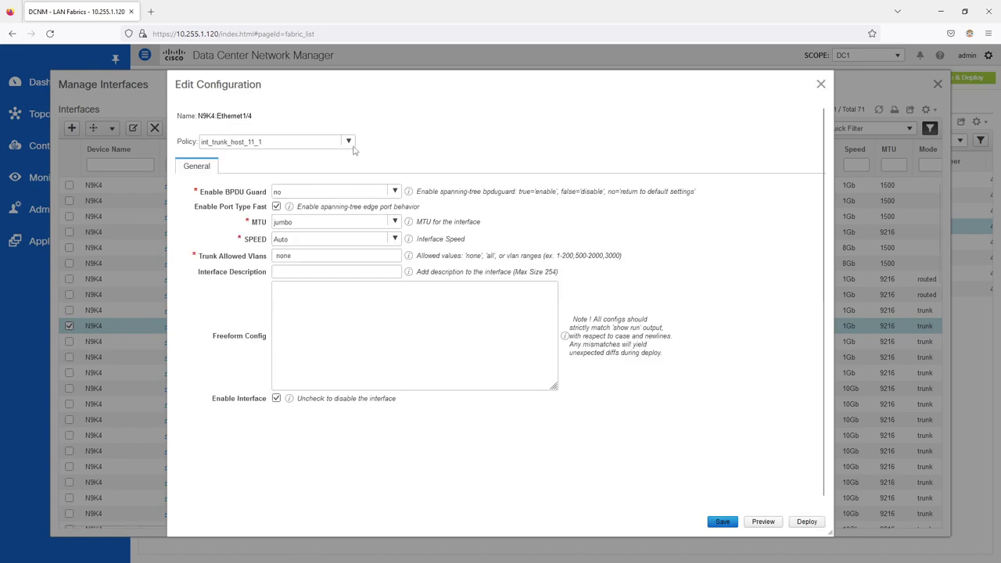
{"action": "left_click", "coordinate": [349, 141]}
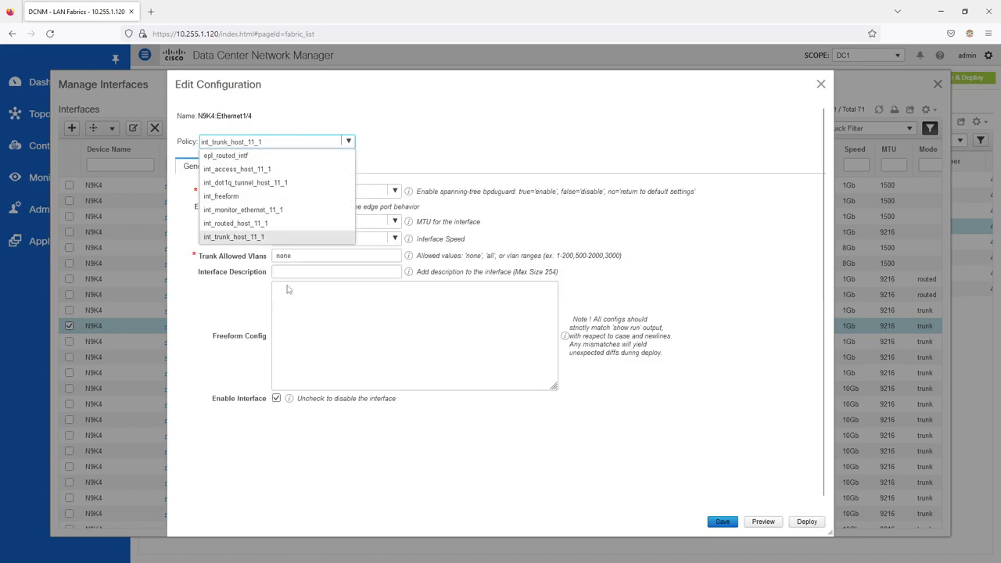
{"action": "left_click", "coordinate": [472, 156]}
{"action": "left_click", "coordinate": [821, 83]}
{"action": "left_click", "coordinate": [938, 83]}
{"action": "mouse_move", "coordinate": [91, 156]}
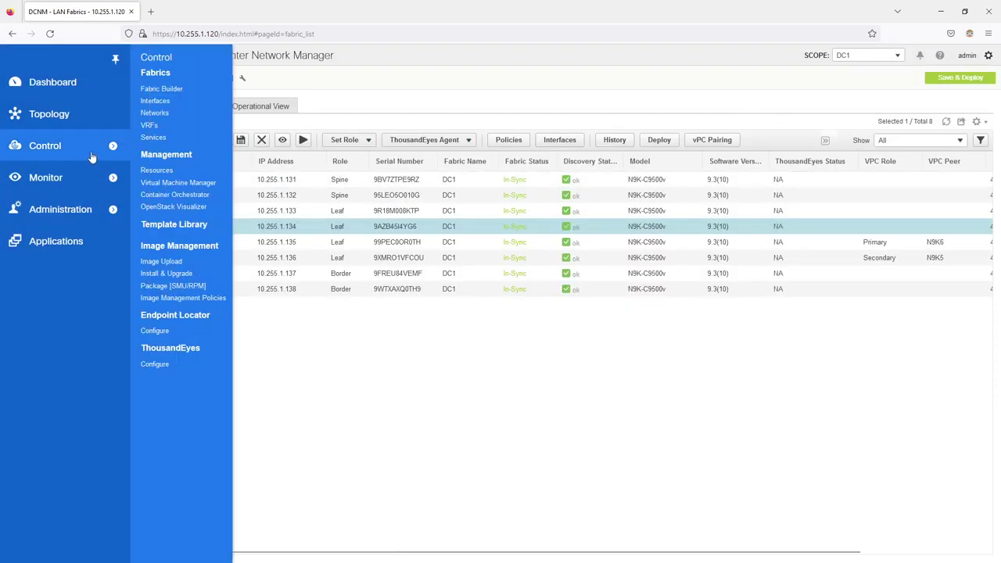
{"action": "left_click", "coordinate": [155, 114]}
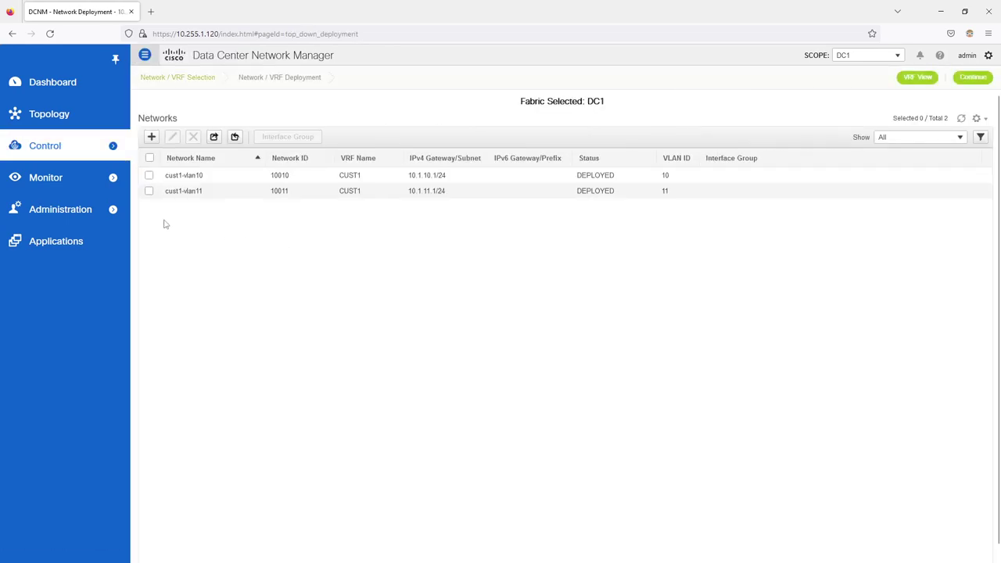
Step: Select cust1-vlan11 and review its network settings without changes before continuing
{"action": "left_click", "coordinate": [114, 210]}
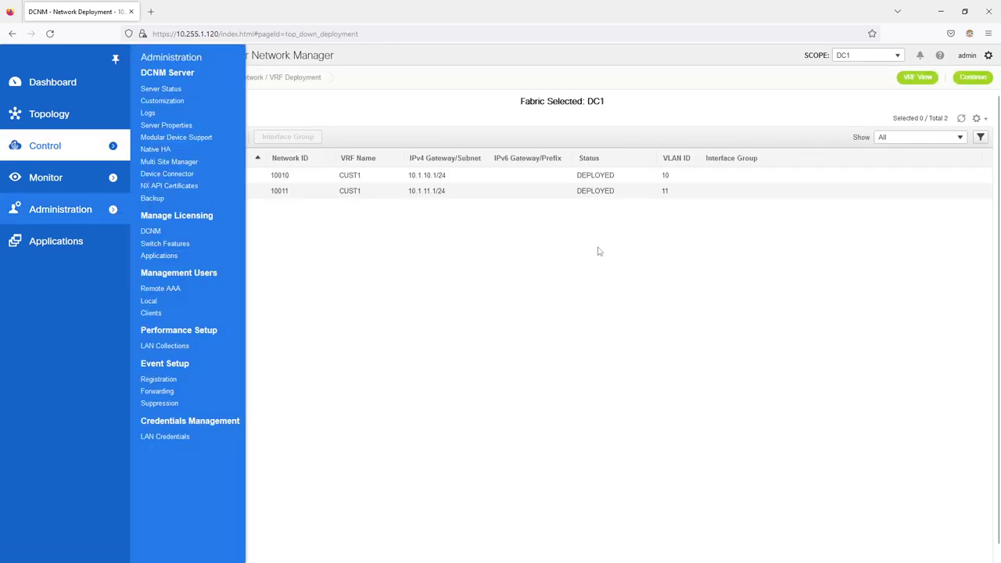
{"action": "left_click", "coordinate": [150, 191]}
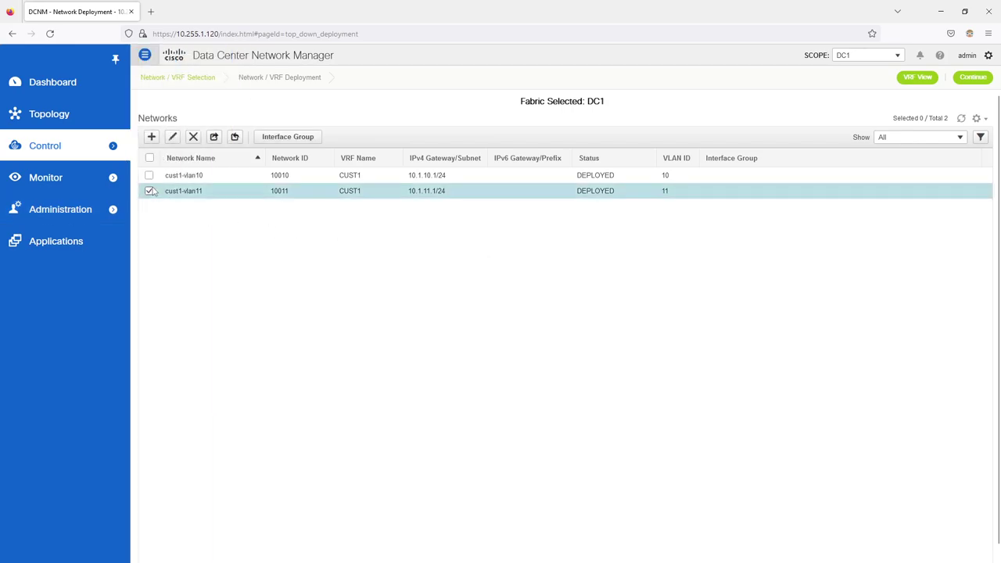
{"action": "left_click", "coordinate": [173, 138]}
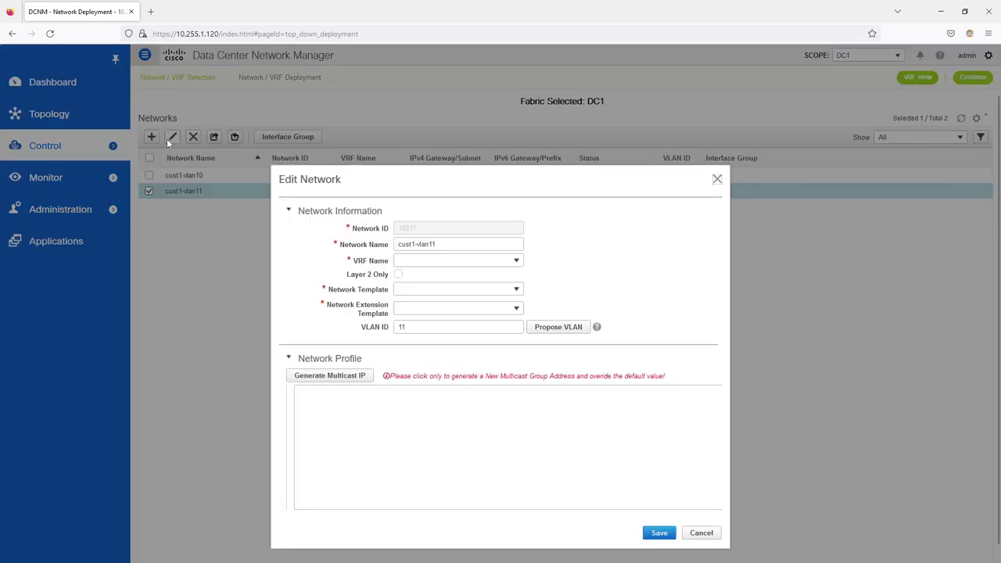
{"action": "left_click", "coordinate": [716, 180]}
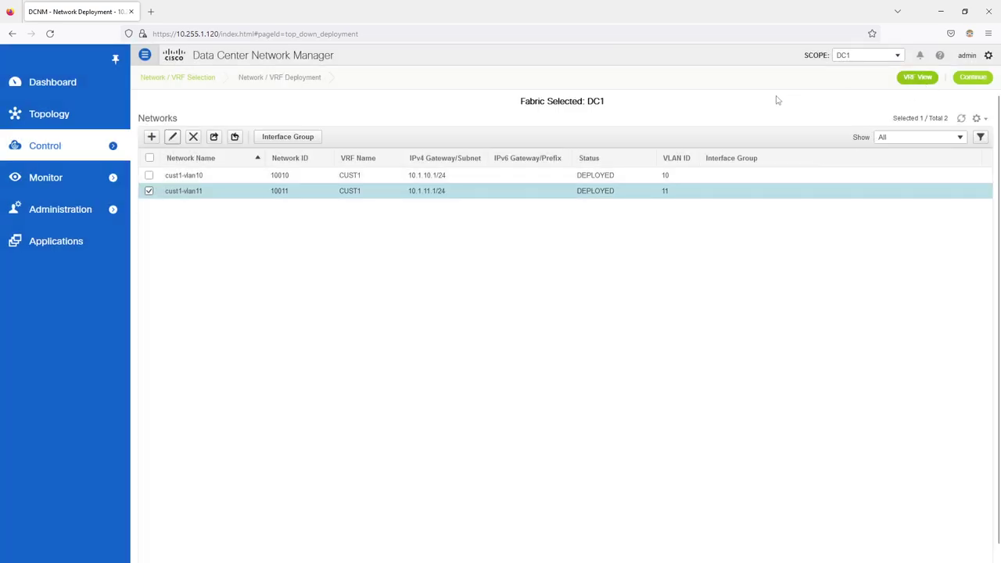
{"action": "left_click", "coordinate": [963, 78]}
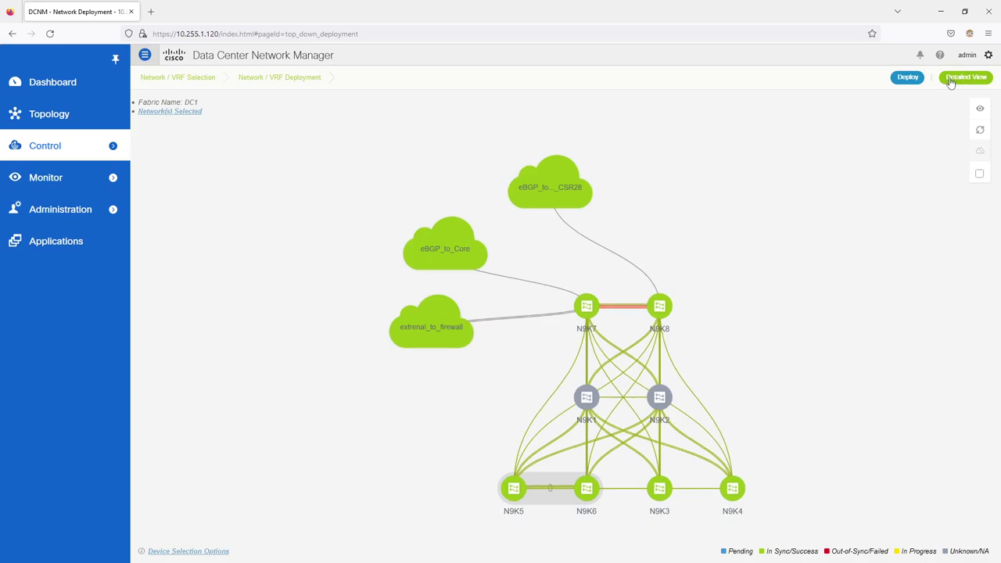
Step: Remove Ethernet1/3 from cust1-vlan11's N9K4 attachment, save it, and deploy
{"action": "left_click", "coordinate": [952, 78]}
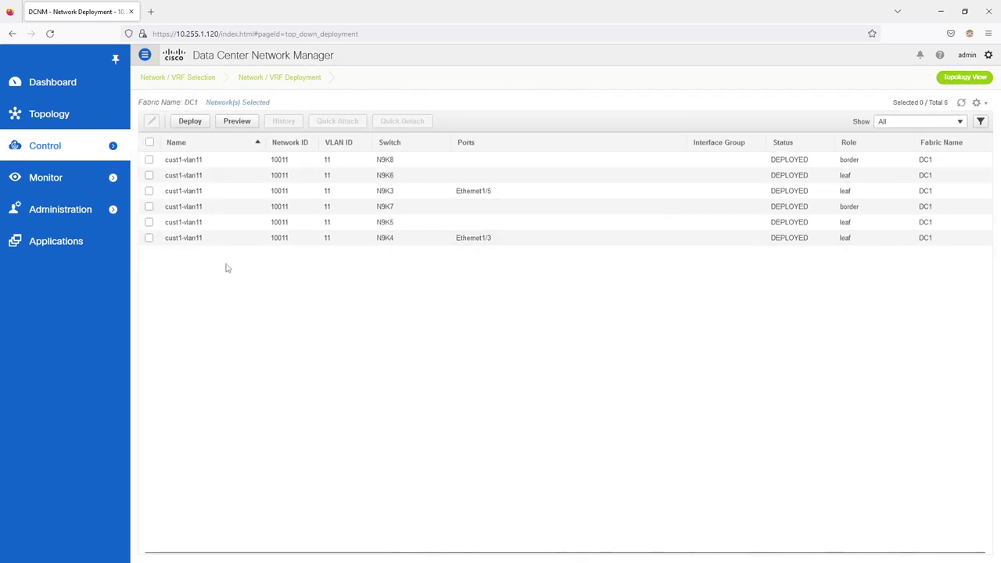
{"action": "left_click", "coordinate": [148, 240]}
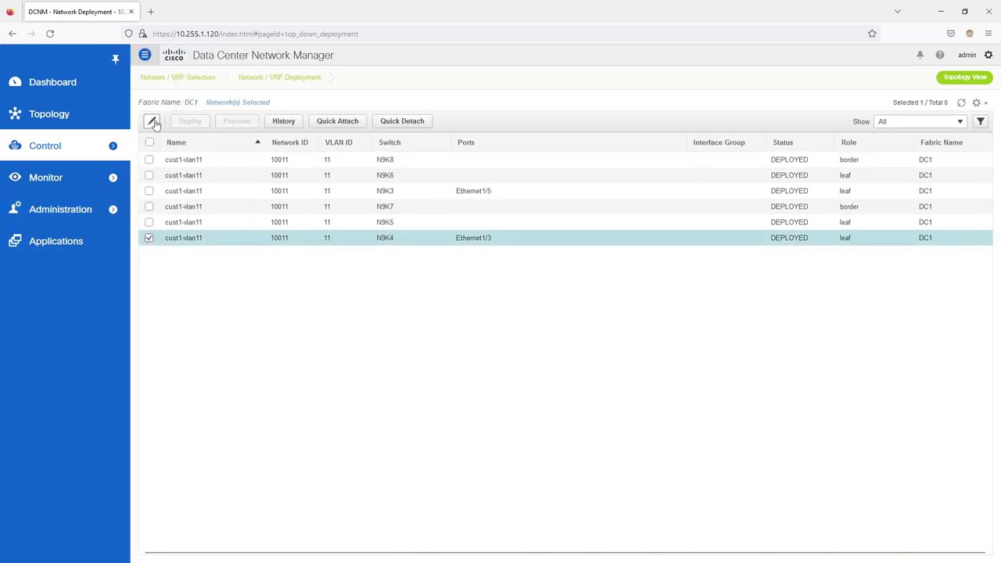
{"action": "left_click", "coordinate": [153, 122]}
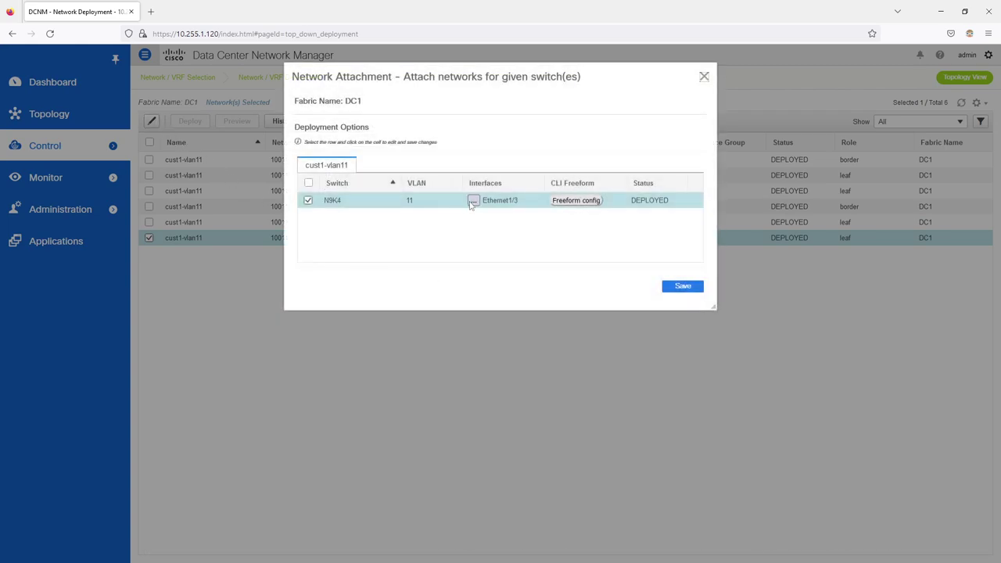
{"action": "left_click", "coordinate": [474, 200]}
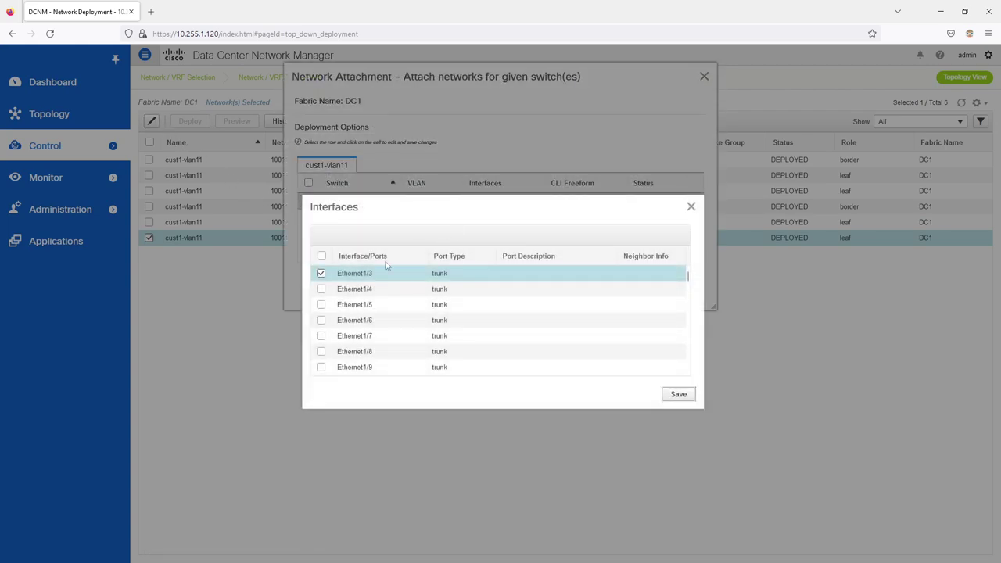
{"action": "left_click", "coordinate": [466, 279]}
{"action": "double_click", "coordinate": [443, 275]}
{"action": "double_click", "coordinate": [441, 274]}
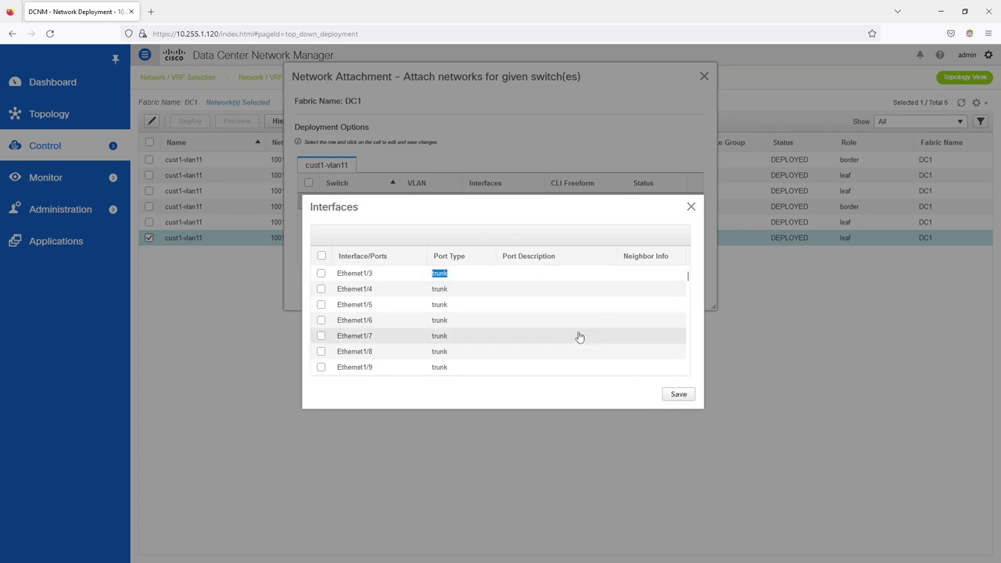
{"action": "left_click", "coordinate": [672, 395]}
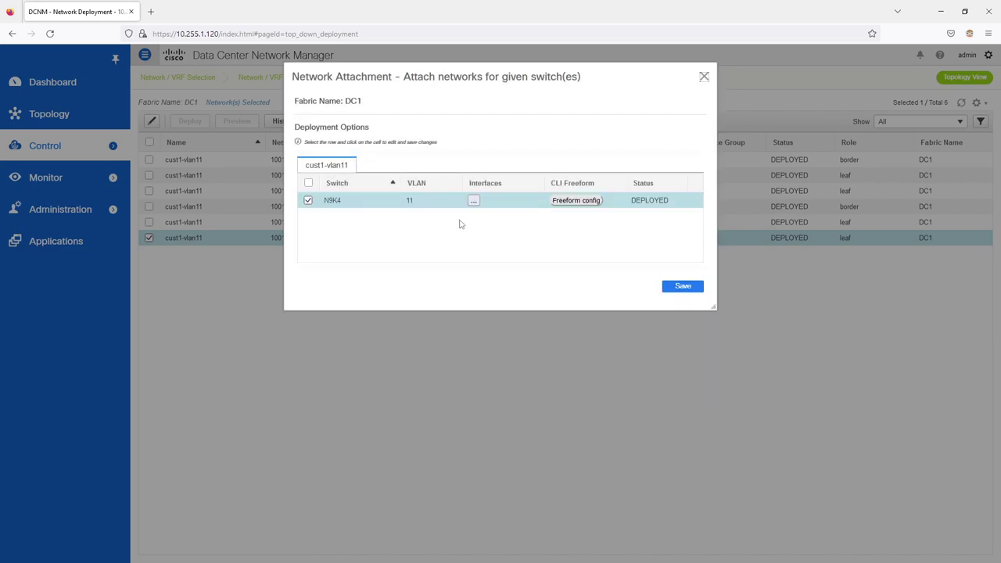
{"action": "left_click", "coordinate": [698, 291]}
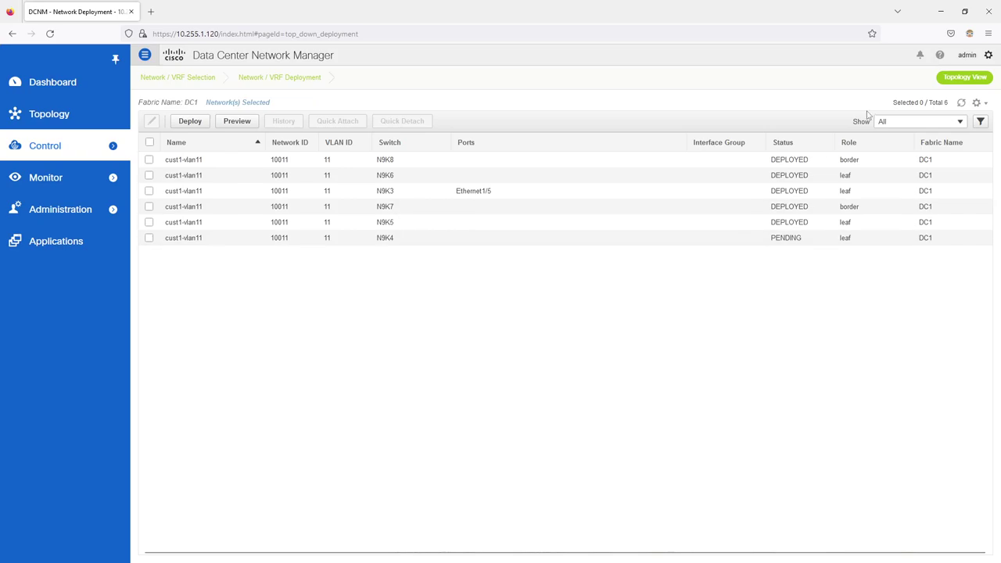
{"action": "left_click", "coordinate": [188, 126]}
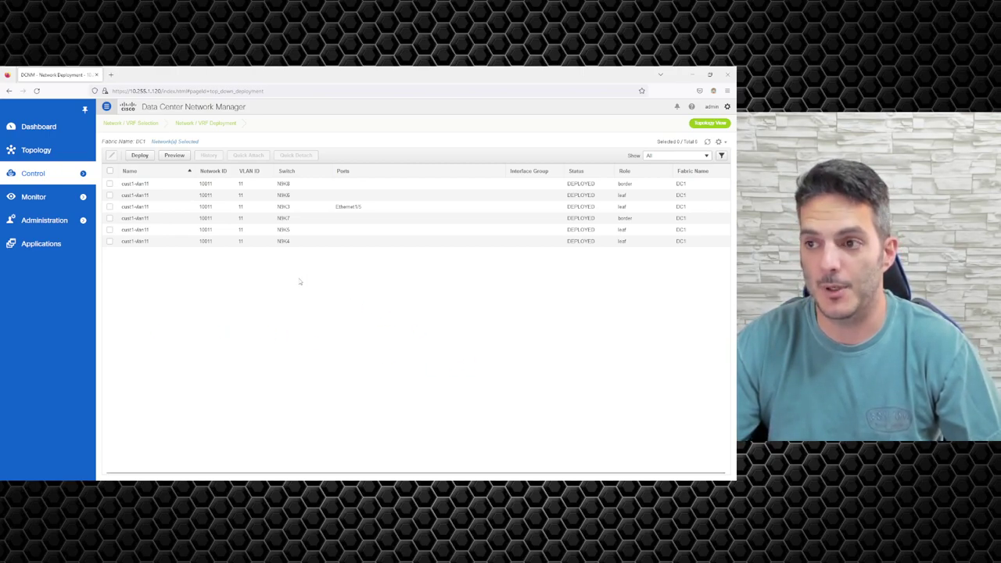
Step: Open DC1 from Fabric Builder in tabular view, then reload the stuck page
{"action": "mouse_move", "coordinate": [78, 180]}
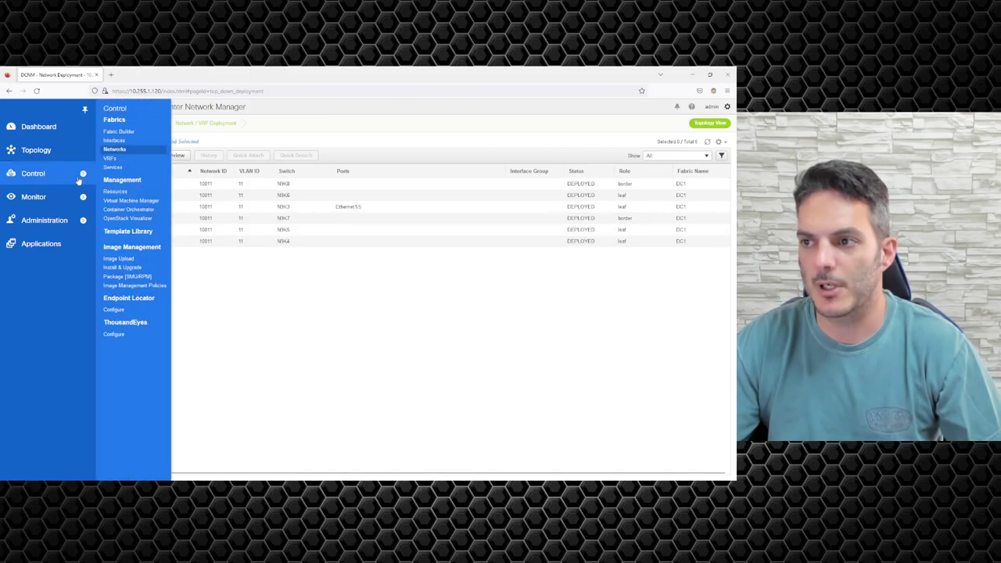
{"action": "left_click", "coordinate": [127, 131]}
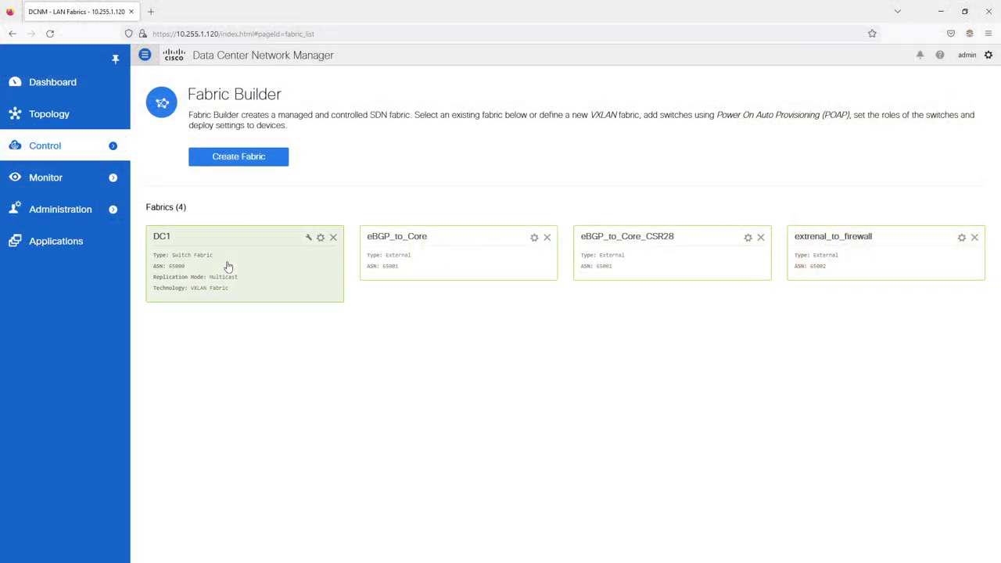
{"action": "left_click", "coordinate": [228, 267]}
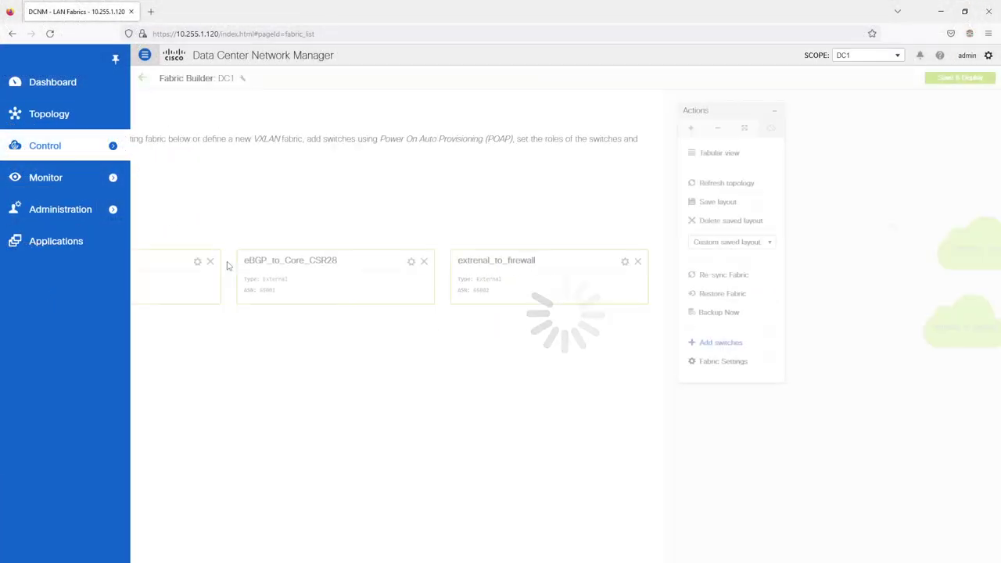
{"action": "left_click", "coordinate": [185, 153]}
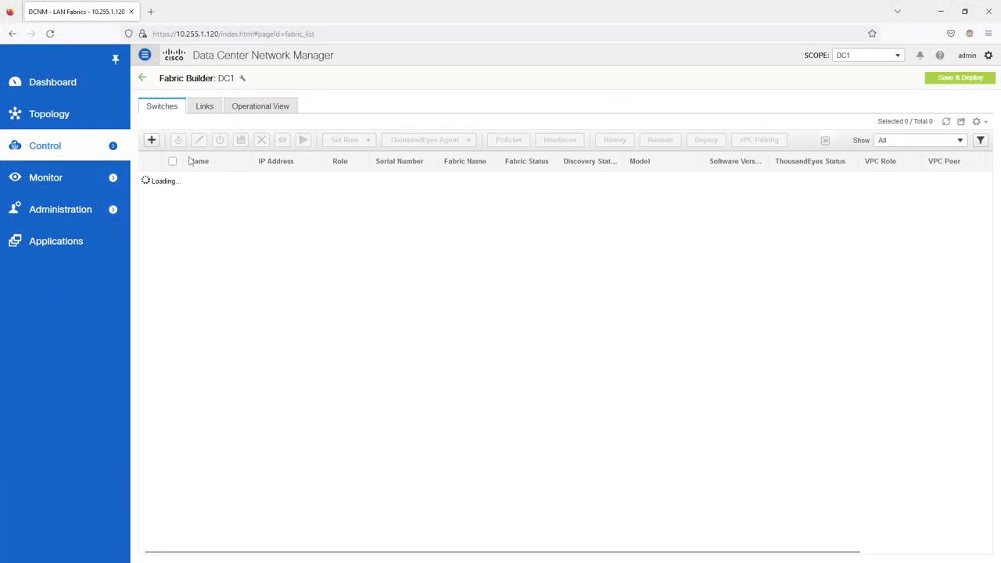
{"action": "left_click", "coordinate": [50, 35]}
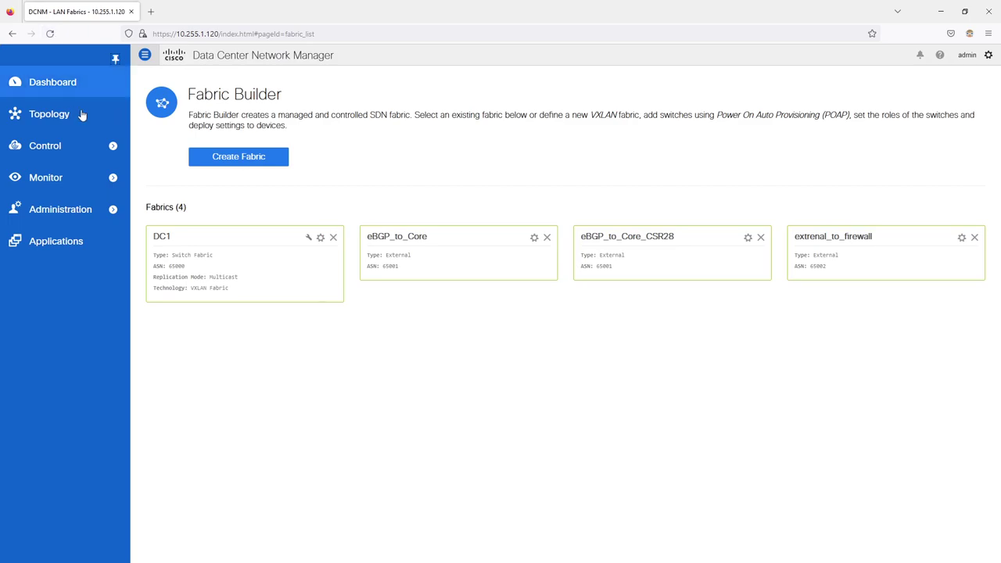
Step: Change N9K4 Ethernet1/3 to the int_access_host_11_1 policy, preview the config, and deploy it
{"action": "mouse_move", "coordinate": [84, 154]}
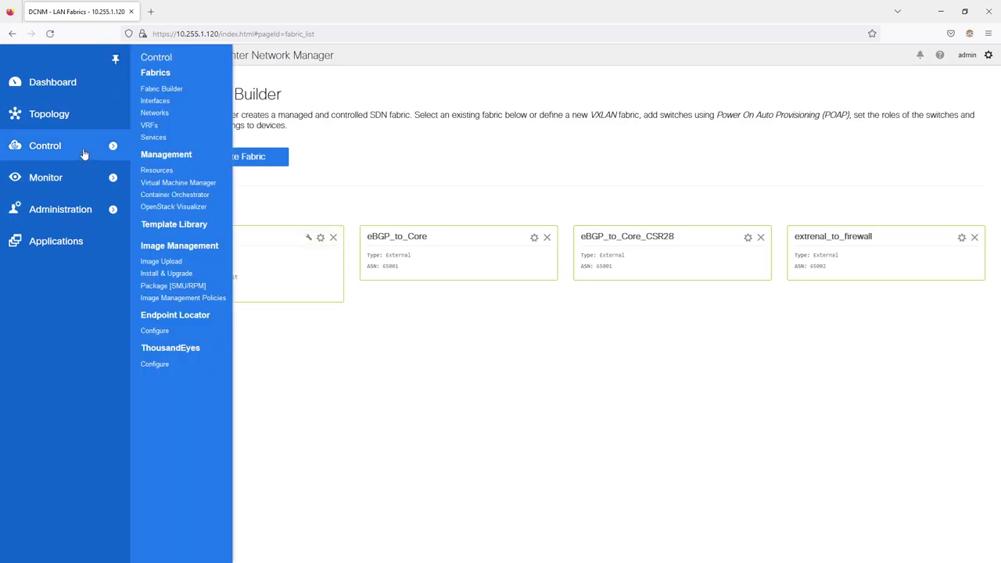
{"action": "left_click", "coordinate": [158, 101]}
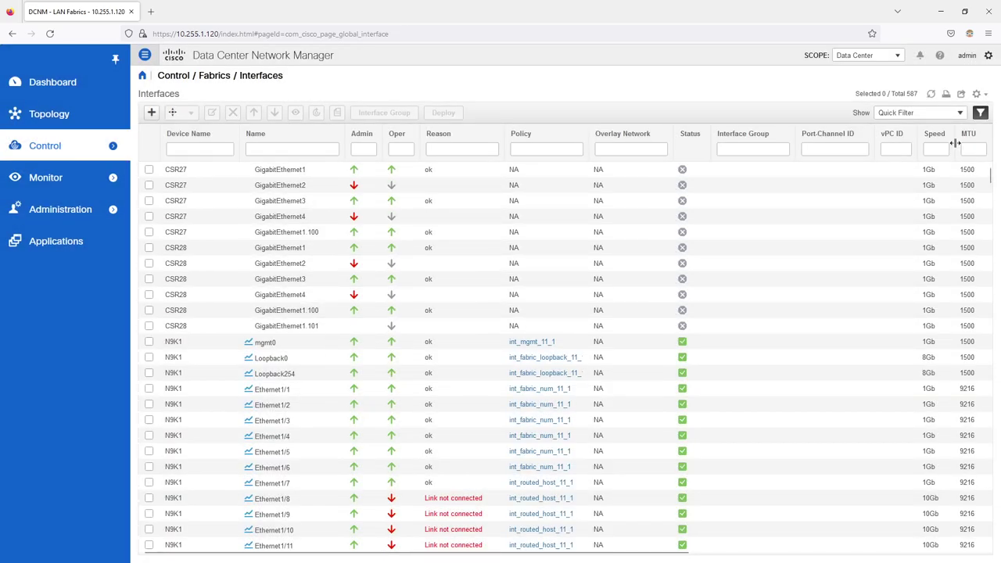
{"action": "left_click_drag", "start_coordinate": [990, 186], "coordinate": [985, 312]}
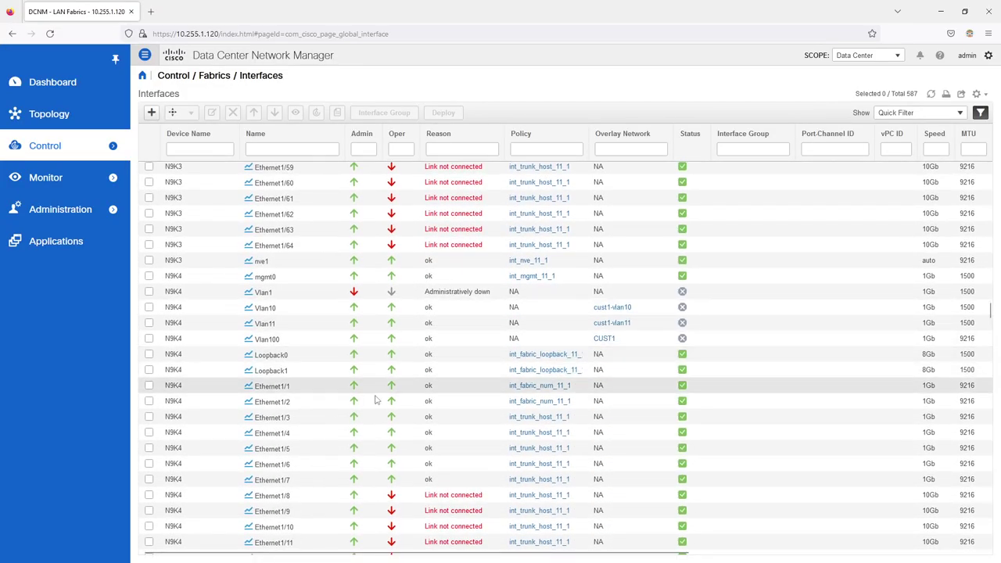
{"action": "left_click", "coordinate": [150, 417]}
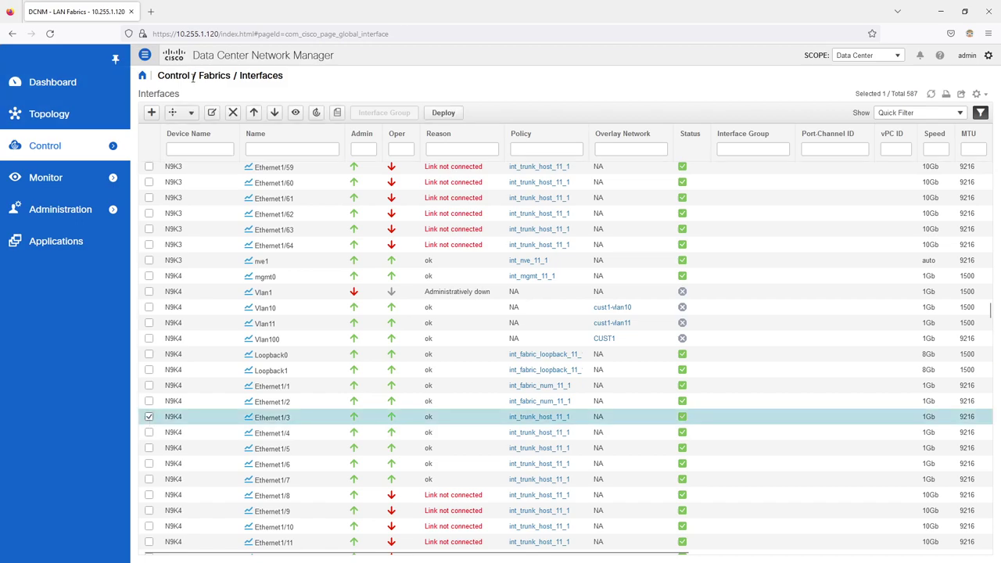
{"action": "left_click", "coordinate": [212, 113]}
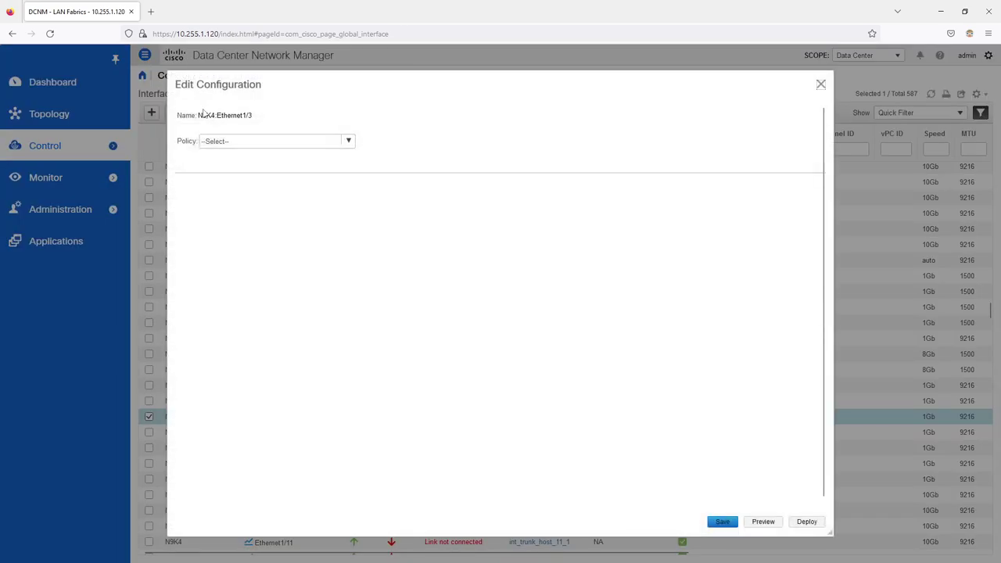
{"action": "left_click", "coordinate": [350, 141]}
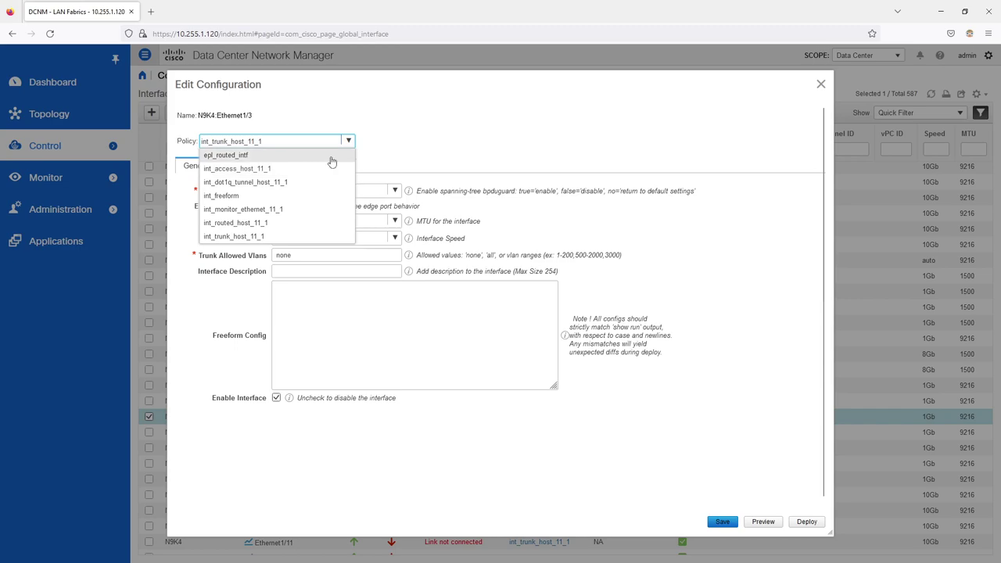
{"action": "left_click", "coordinate": [329, 169]}
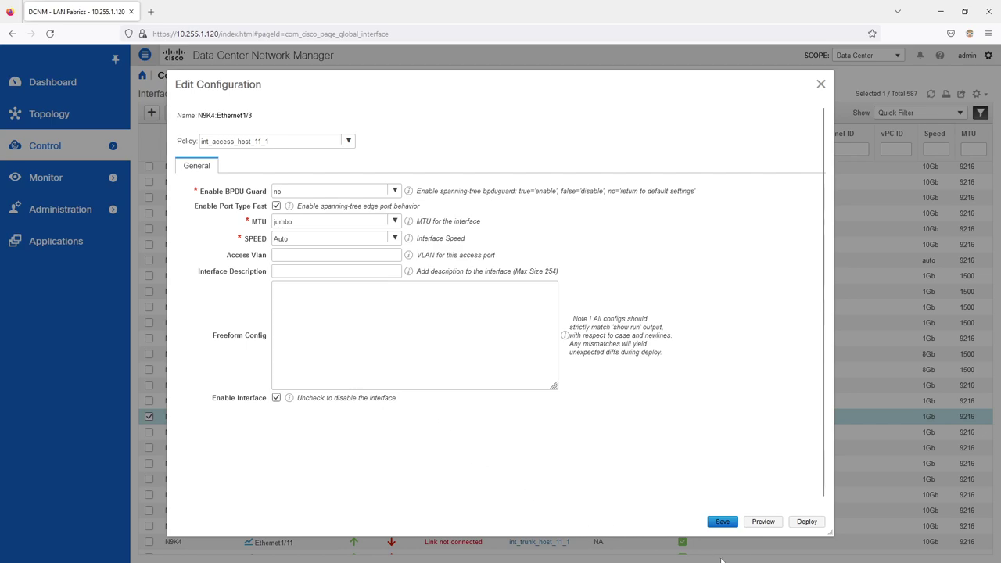
{"action": "left_click", "coordinate": [734, 524]}
{"action": "left_click", "coordinate": [764, 521]}
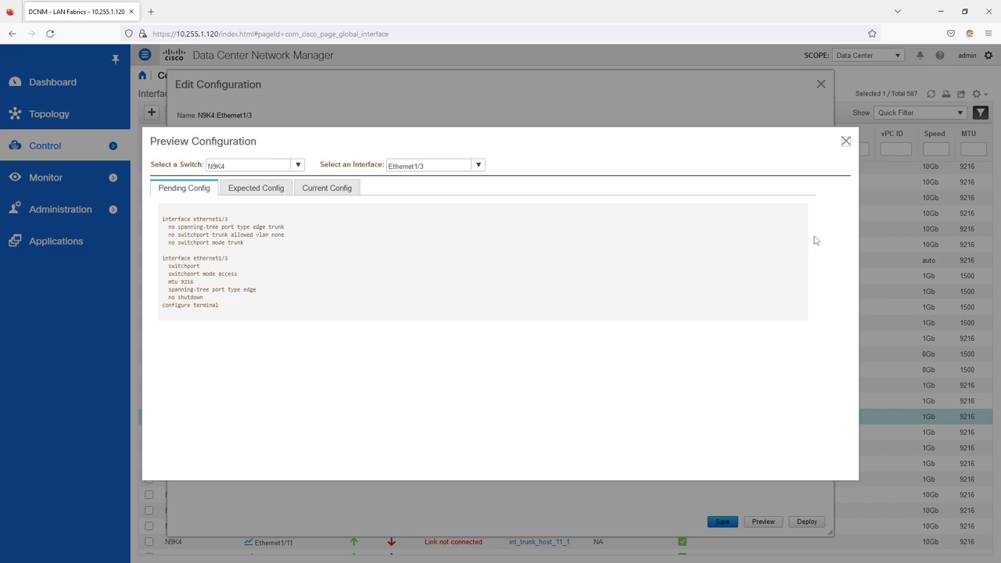
{"action": "left_click", "coordinate": [847, 142]}
{"action": "left_click", "coordinate": [807, 522]}
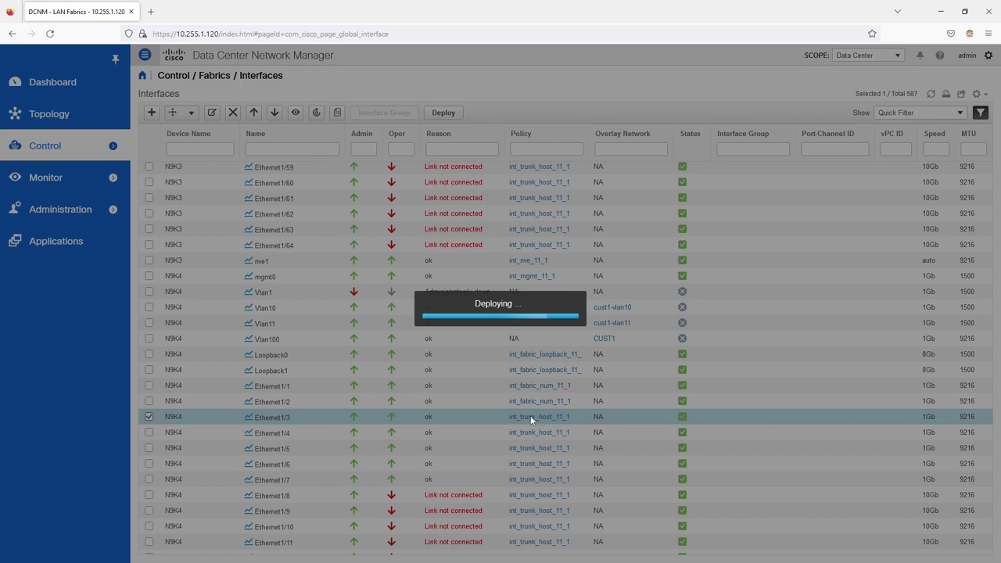
Step: Acknowledge the successful deployment and open the Networks page, dismissing the unsupported fabric error
{"action": "left_click", "coordinate": [594, 88]}
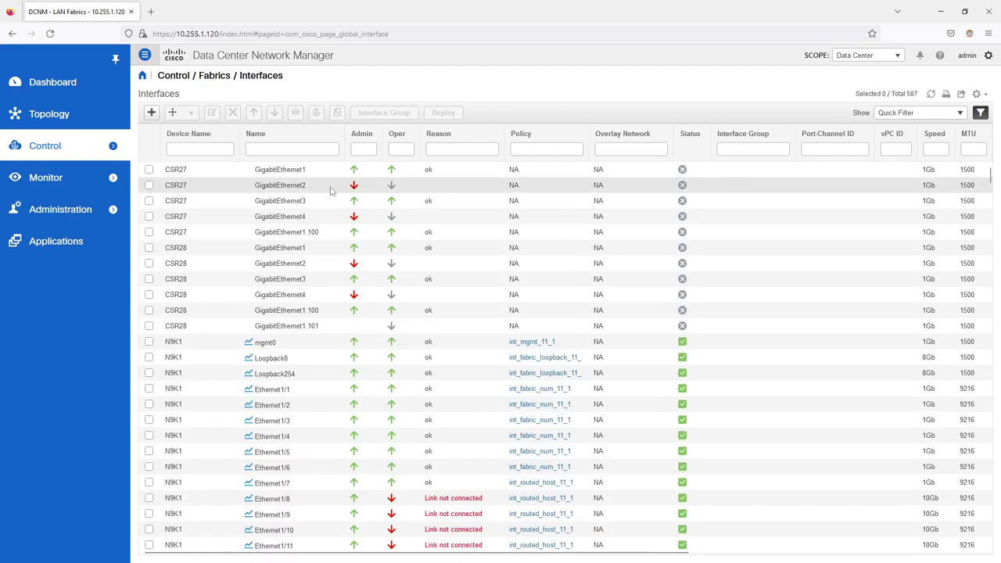
{"action": "left_click_drag", "start_coordinate": [990, 174], "coordinate": [999, 318]}
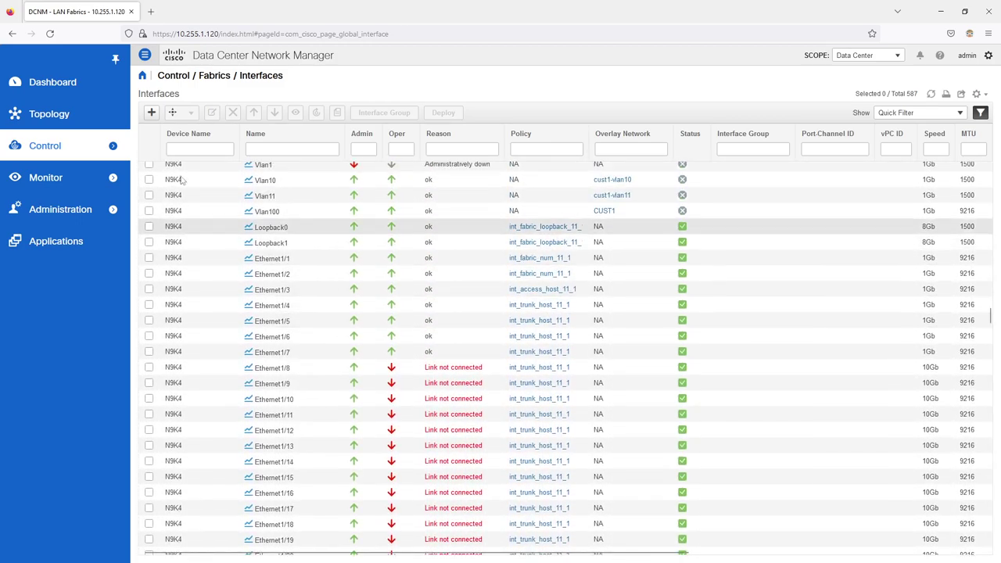
{"action": "mouse_move", "coordinate": [127, 130]}
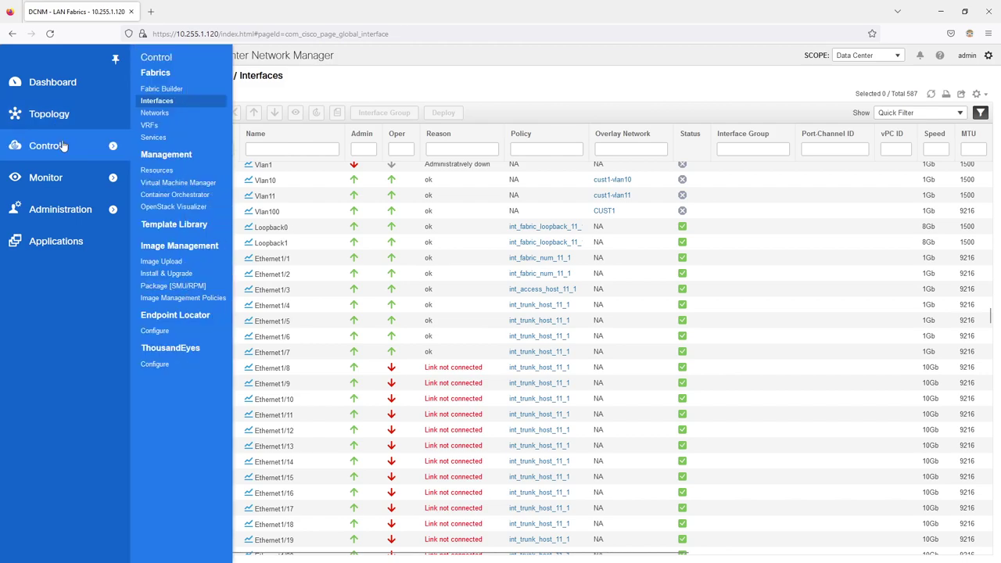
{"action": "left_click", "coordinate": [155, 114]}
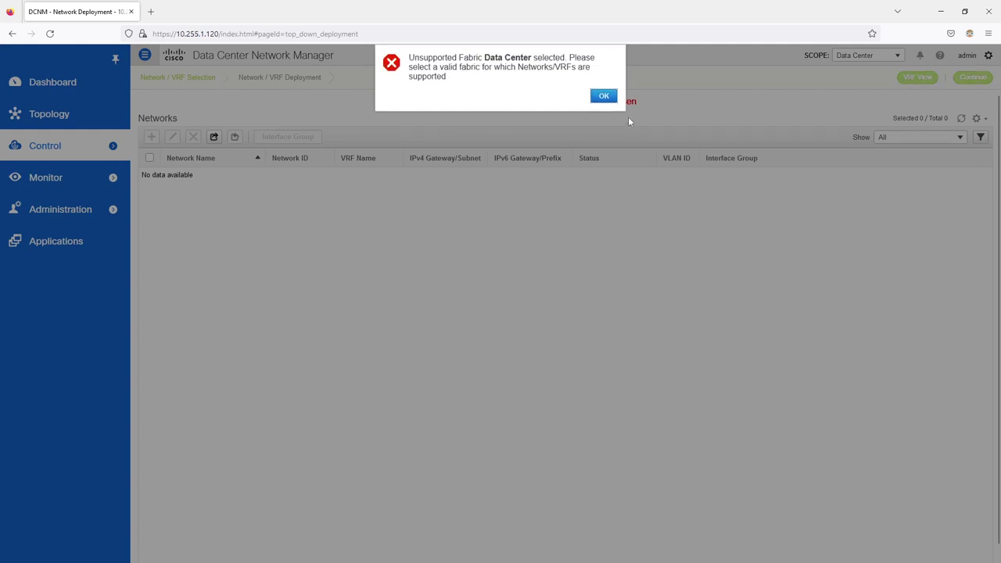
{"action": "left_click", "coordinate": [610, 97]}
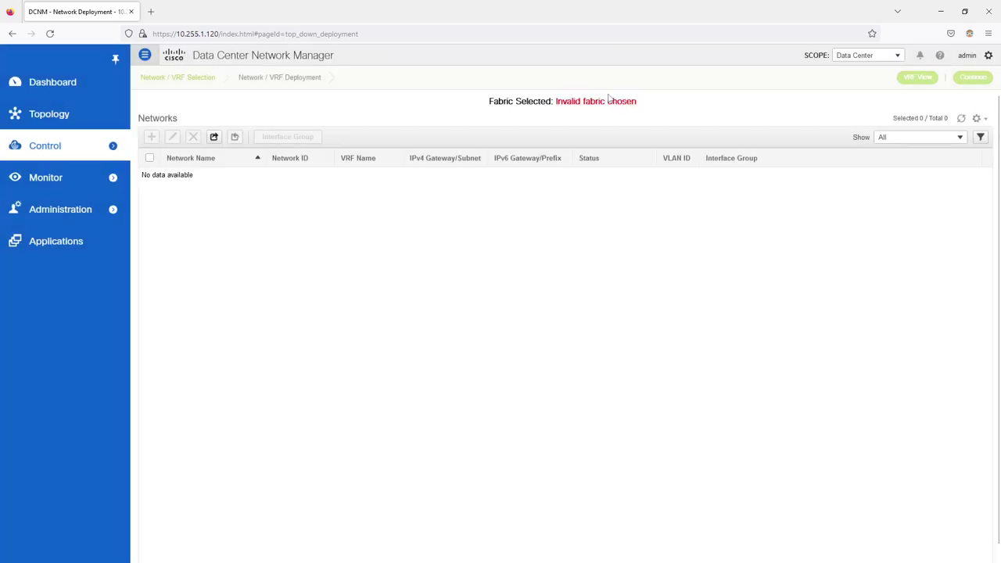
Step: Set the scope to DC1, select cust1-vlan11, and continue to its deployment
{"action": "left_click", "coordinate": [899, 56]}
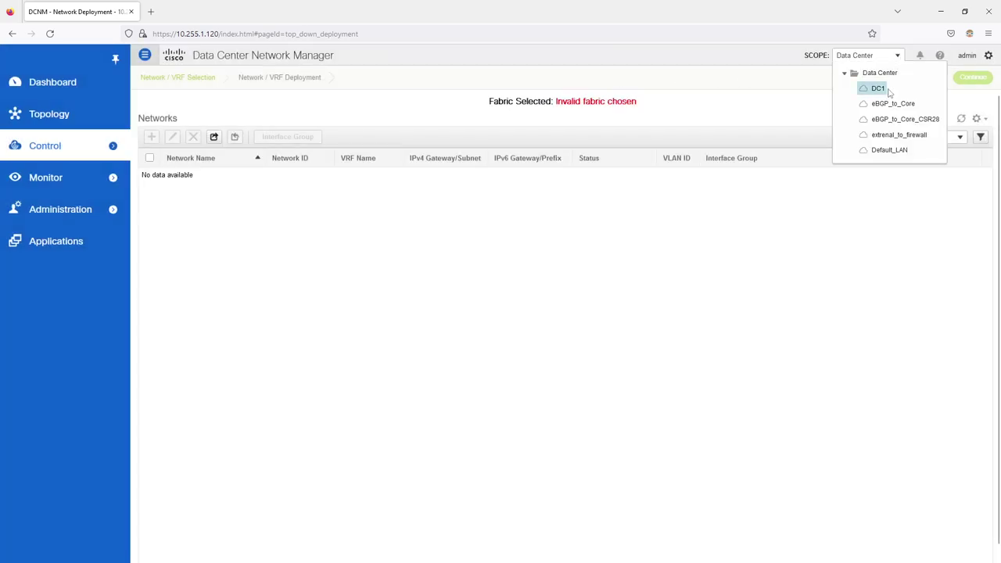
{"action": "left_click", "coordinate": [874, 87]}
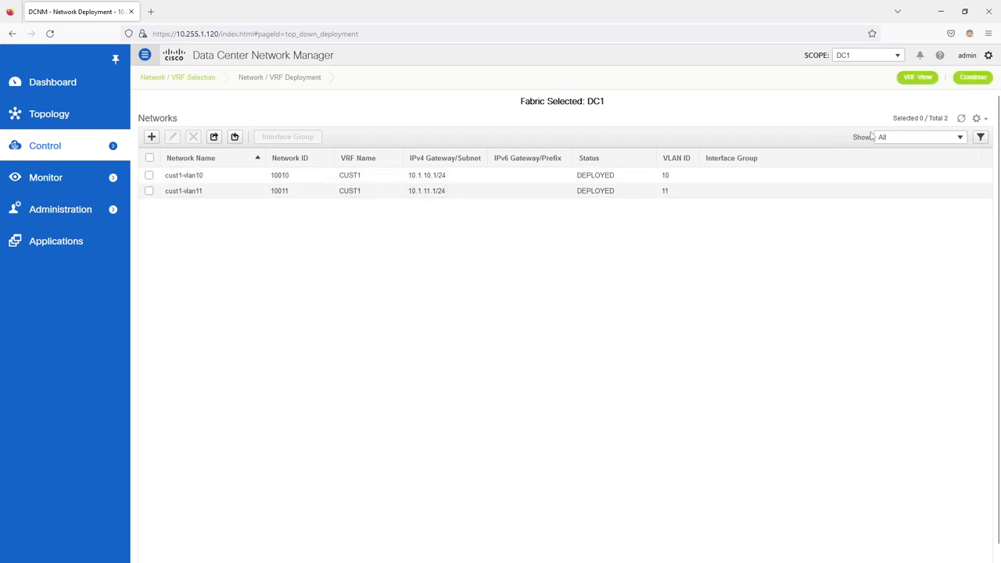
{"action": "left_click", "coordinate": [973, 79]}
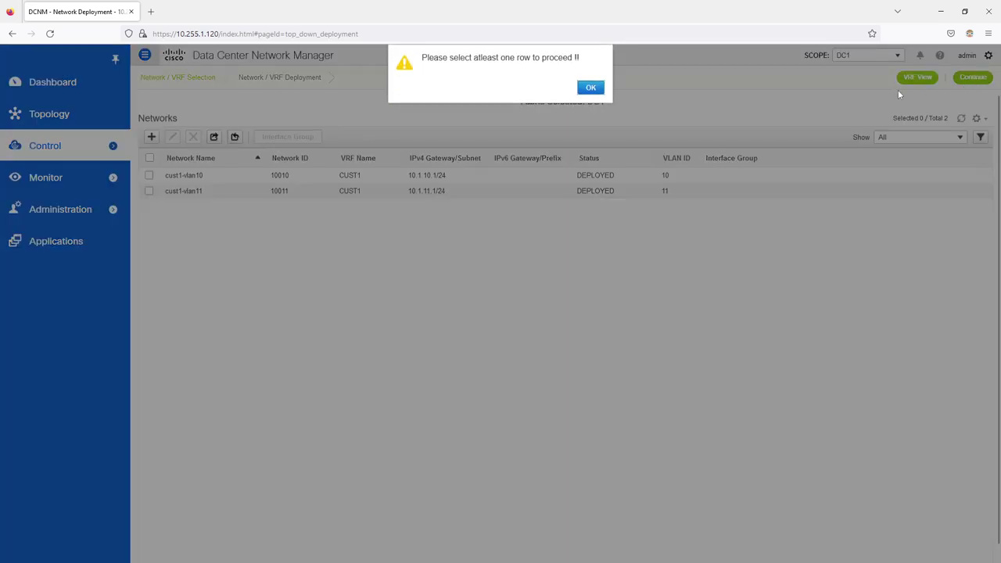
{"action": "left_click", "coordinate": [591, 88]}
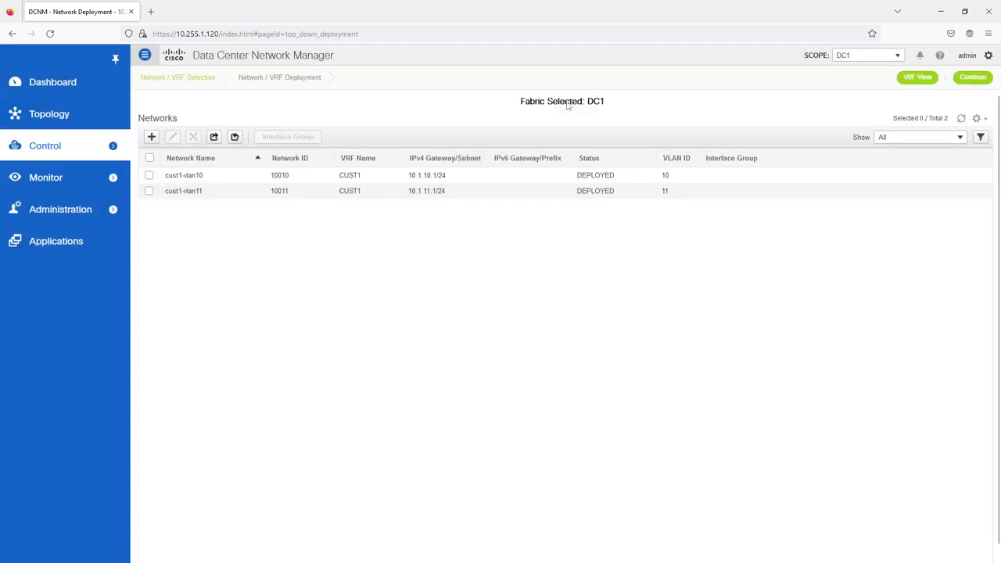
{"action": "left_click", "coordinate": [148, 192]}
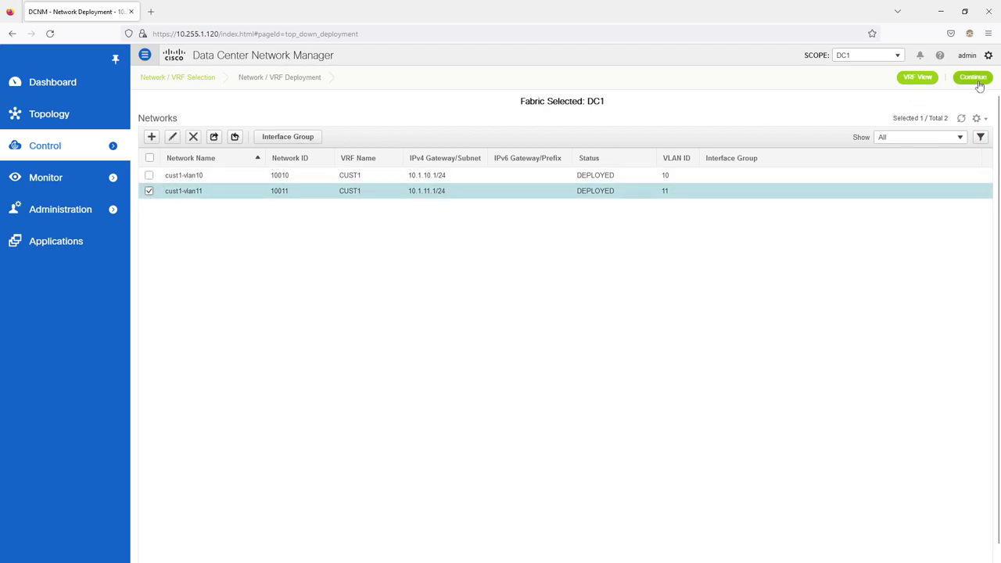
{"action": "left_click", "coordinate": [976, 81]}
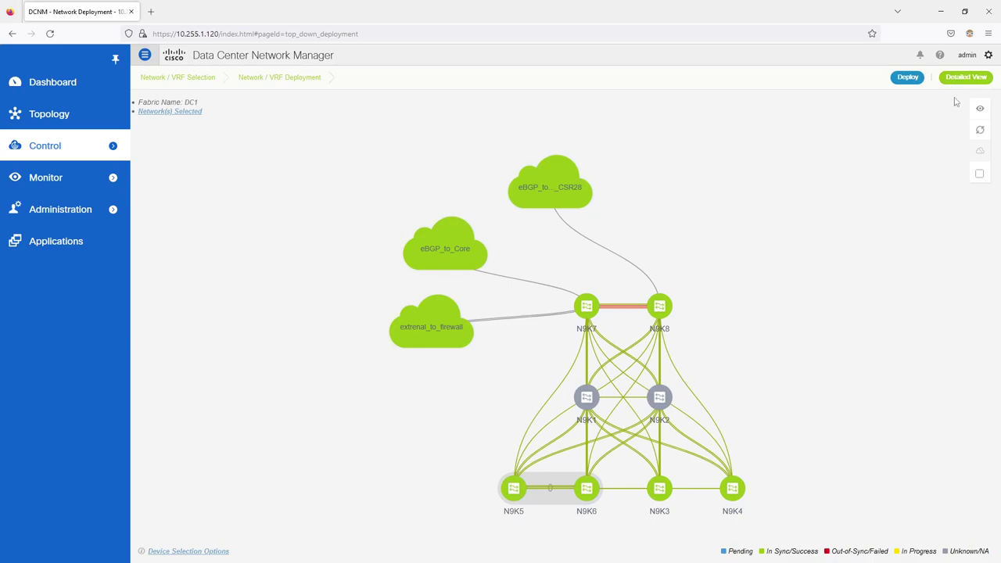
Step: Attach Ethernet1/3 as the port for cust1-vlan11 on N9K4
{"action": "left_click", "coordinate": [966, 79]}
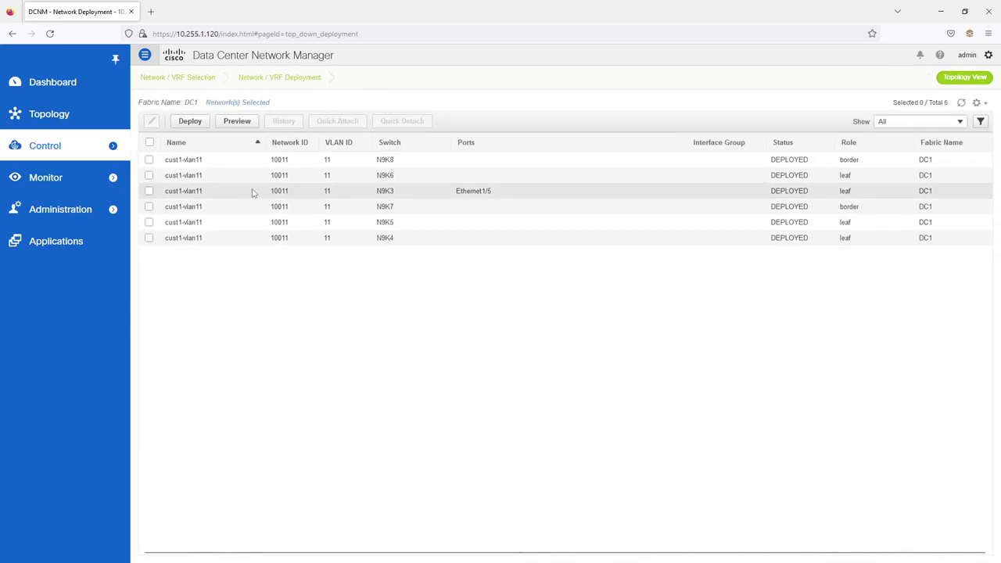
{"action": "left_click", "coordinate": [148, 238]}
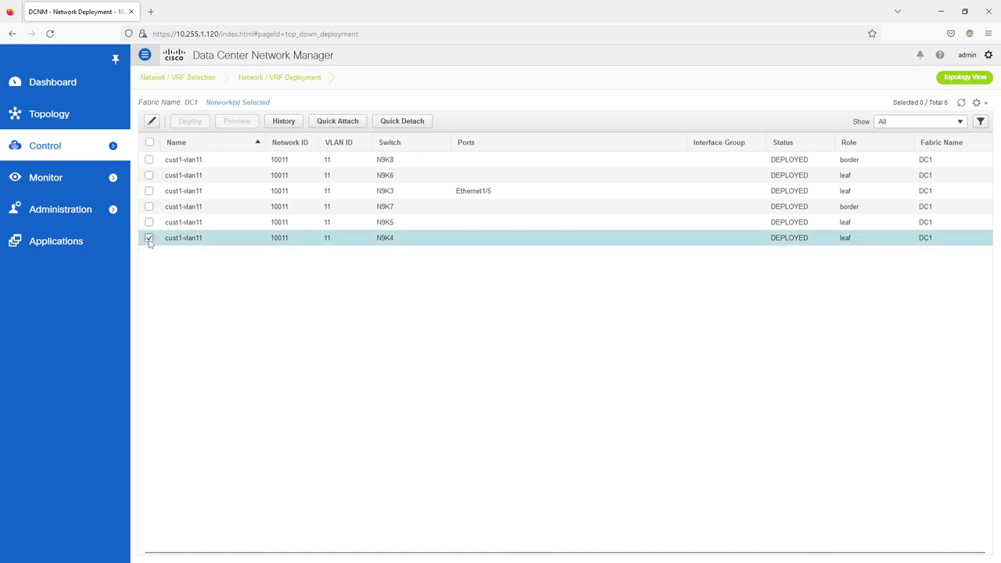
{"action": "left_click", "coordinate": [154, 121]}
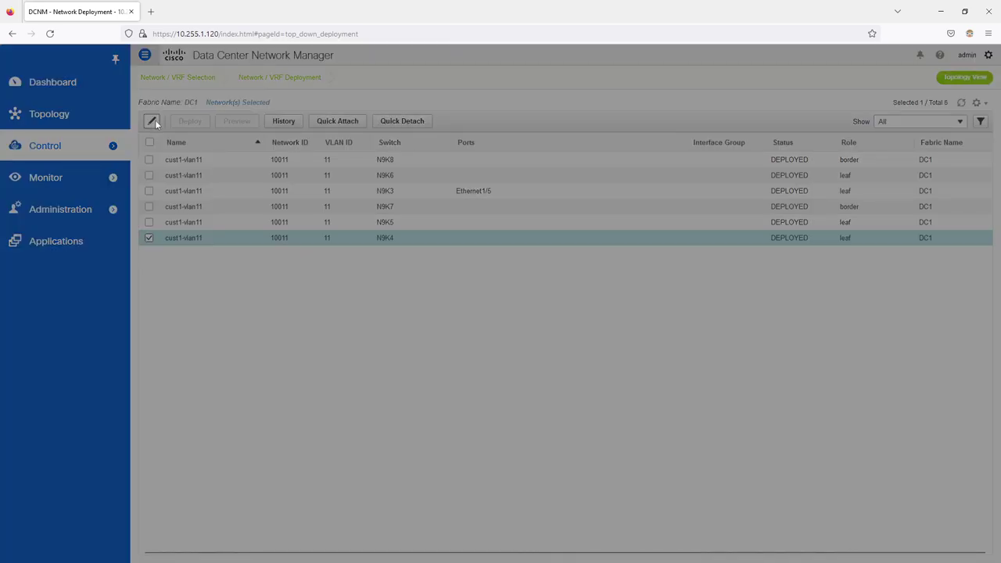
{"action": "left_click", "coordinate": [473, 201]}
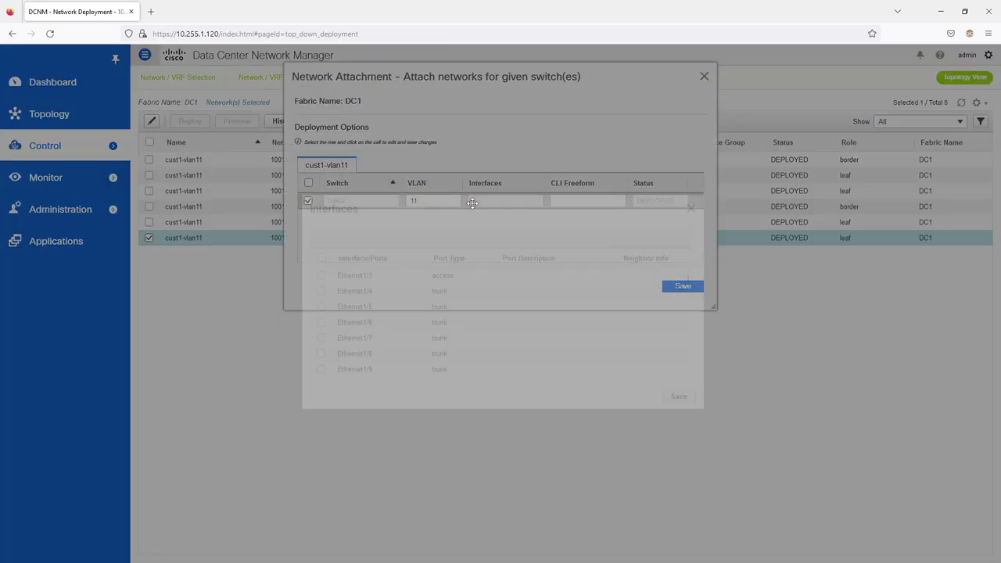
{"action": "left_click", "coordinate": [321, 273]}
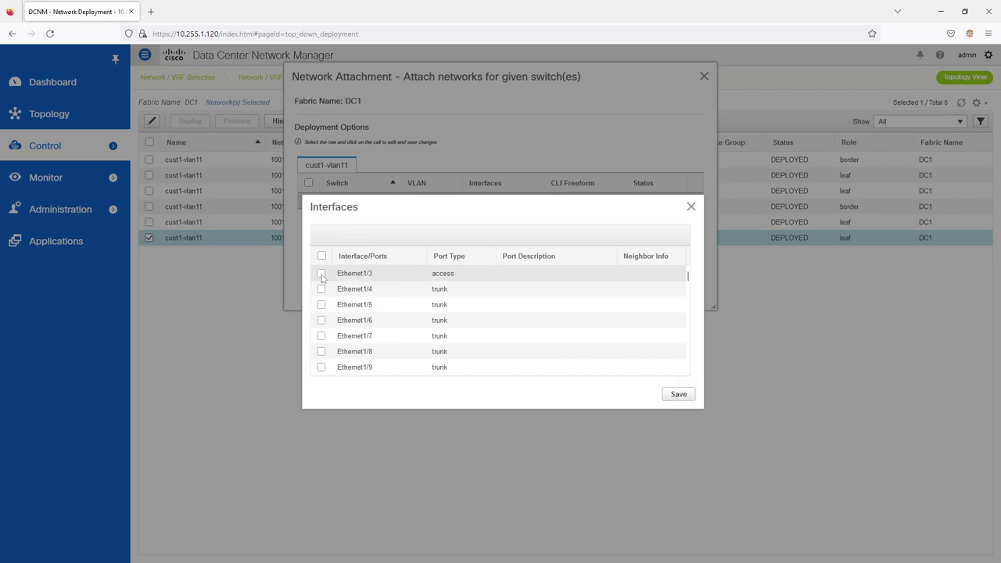
{"action": "left_click", "coordinate": [678, 396]}
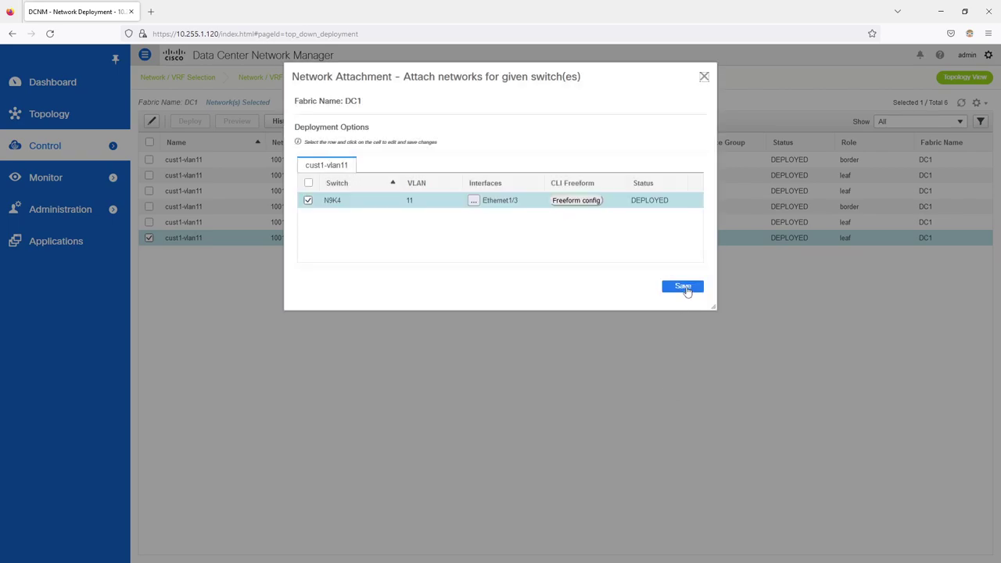
Step: Save the N9K4 attachment, leaving freeform config unchanged, and deploy it to the switch
{"action": "left_click", "coordinate": [585, 201]}
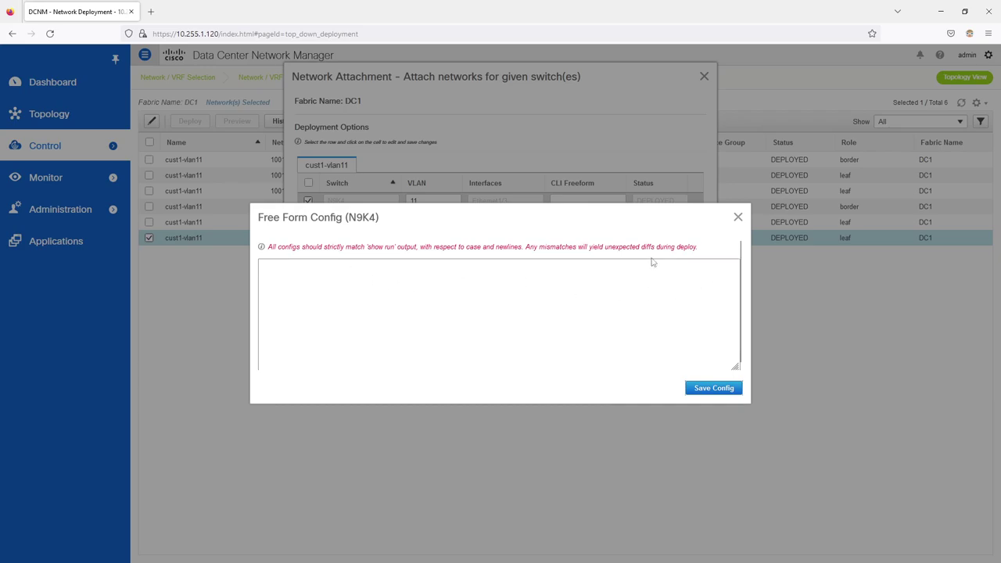
{"action": "left_click", "coordinate": [738, 218]}
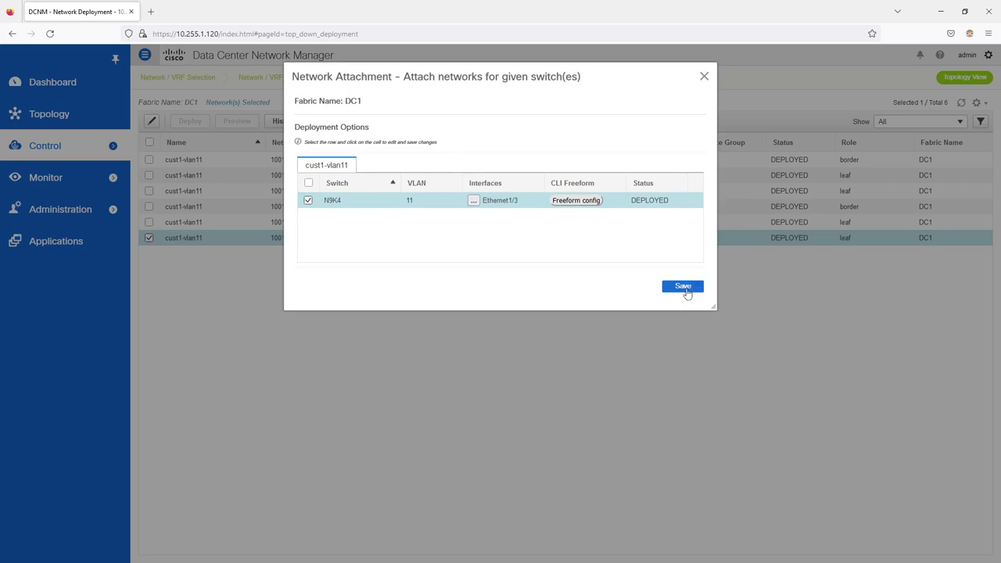
{"action": "left_click", "coordinate": [683, 287]}
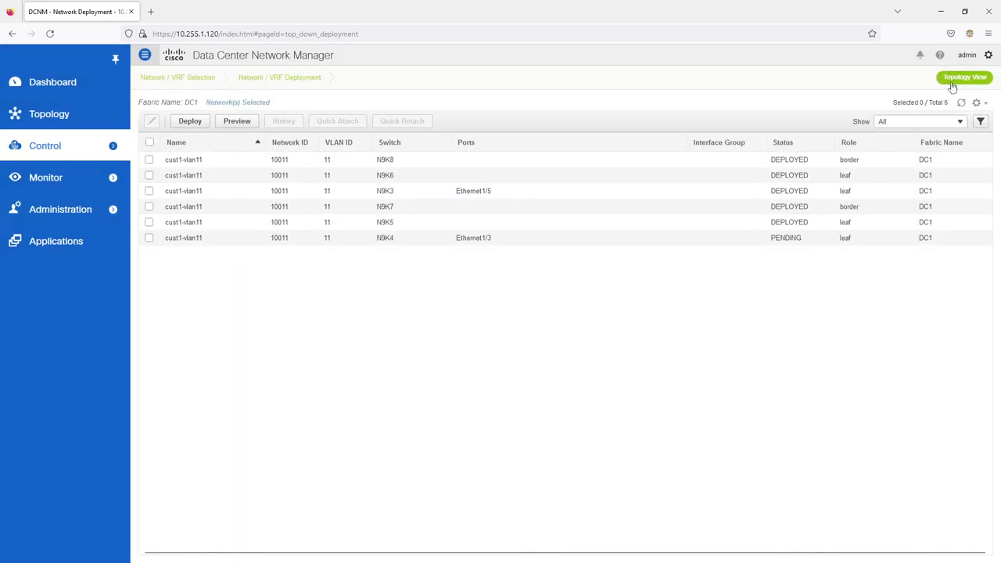
{"action": "left_click", "coordinate": [192, 123]}
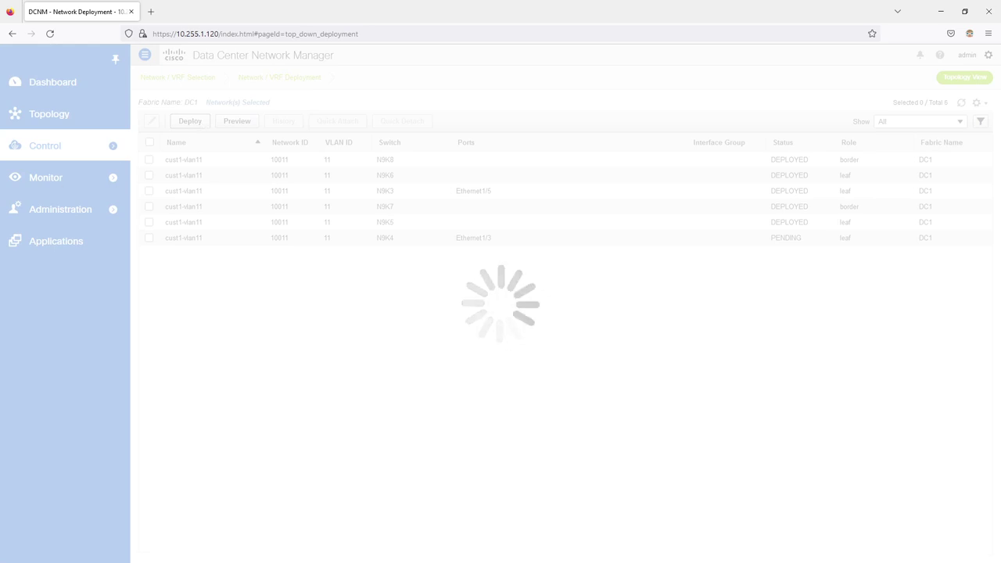
{"action": "key", "text": "alt+Tab"}
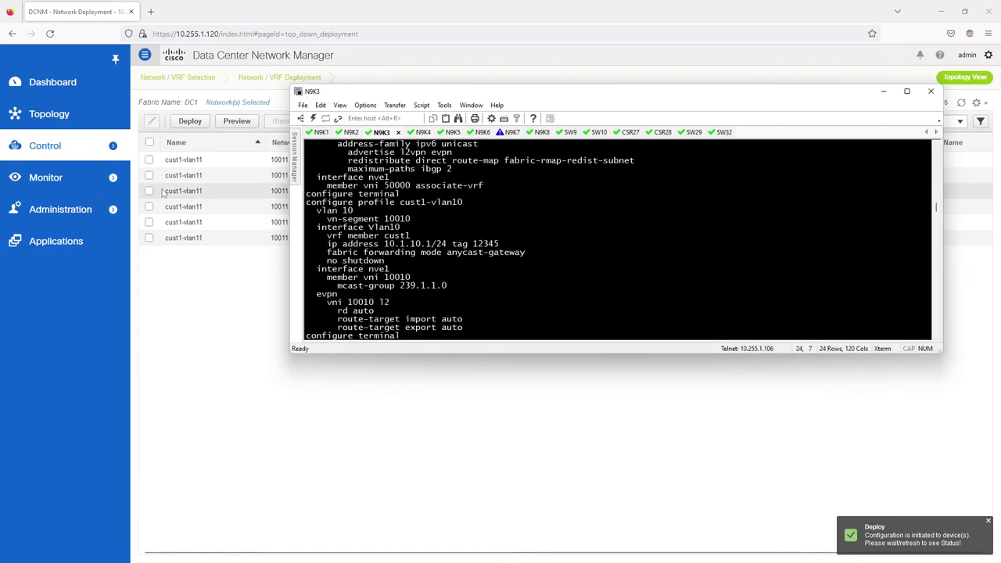
Step: Log in to N9K4 as admin and check interface status with 'show int status'
{"action": "left_click", "coordinate": [419, 133]}
{"action": "type", "text": "admin"}
{"action": "key", "text": "Return"}
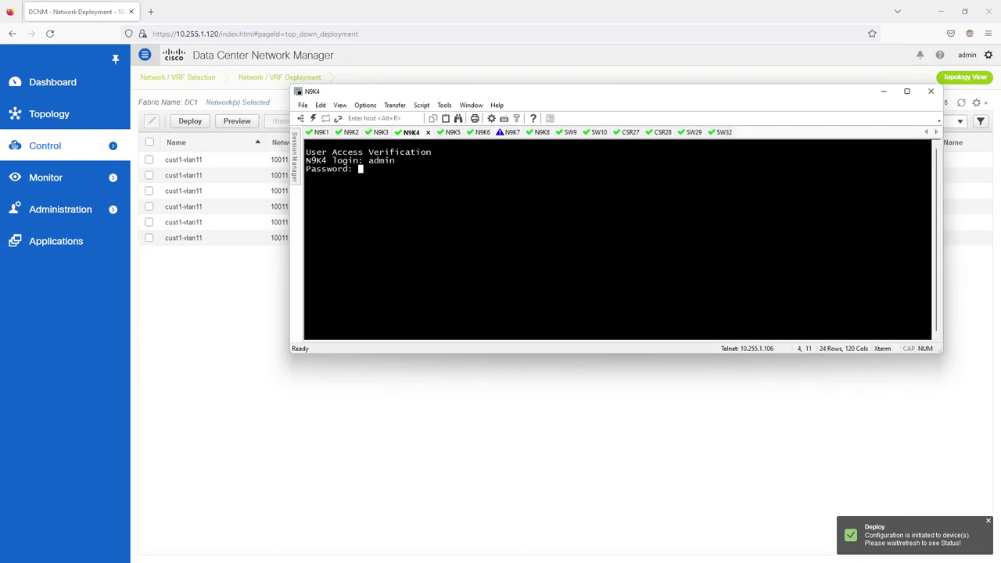
{"action": "key", "text": "Return"}
{"action": "type", "text": "show in"}
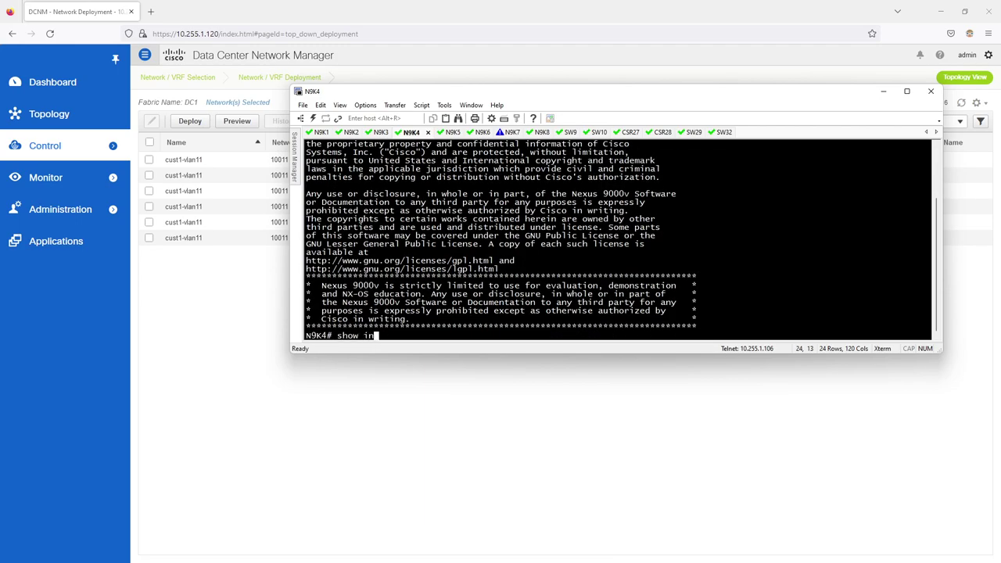
{"action": "type", "text": "t status"}
{"action": "key", "text": "Return"}
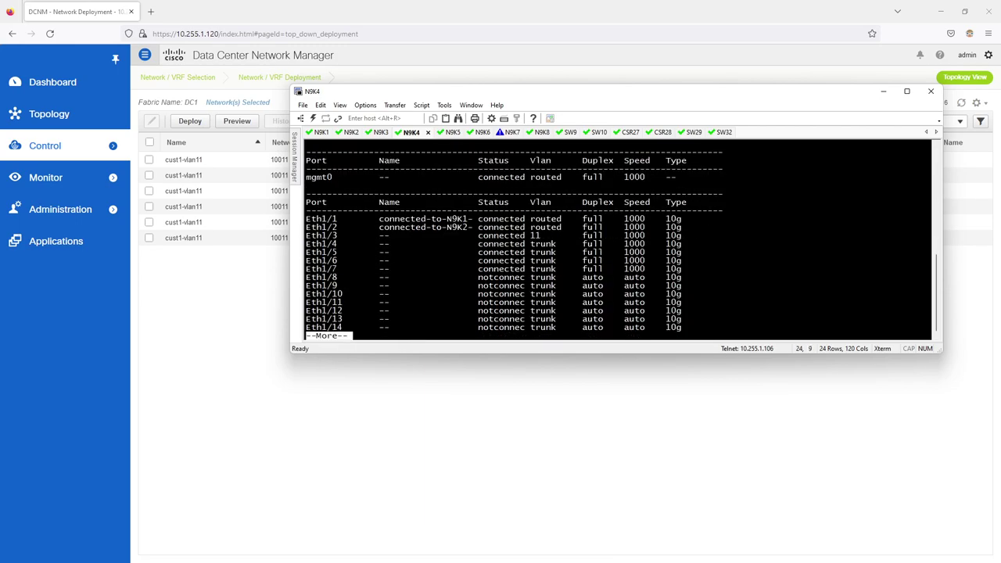
{"action": "key", "text": "q"}
Step: Show Ethernet1/3's running config to confirm 'switchport access vlan 11'
{"action": "left_click", "coordinate": [231, 304]}
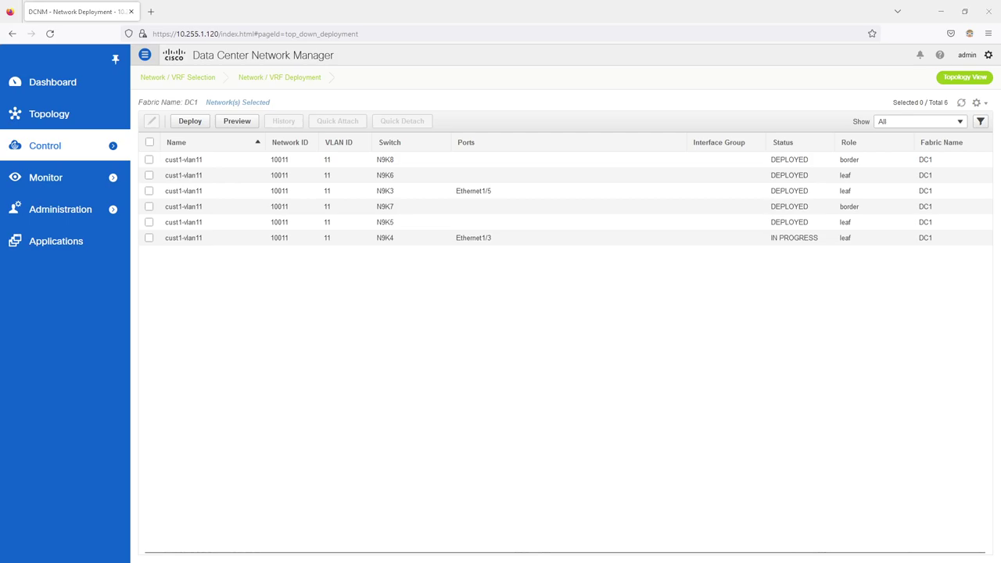
{"action": "key", "text": "alt+Tab"}
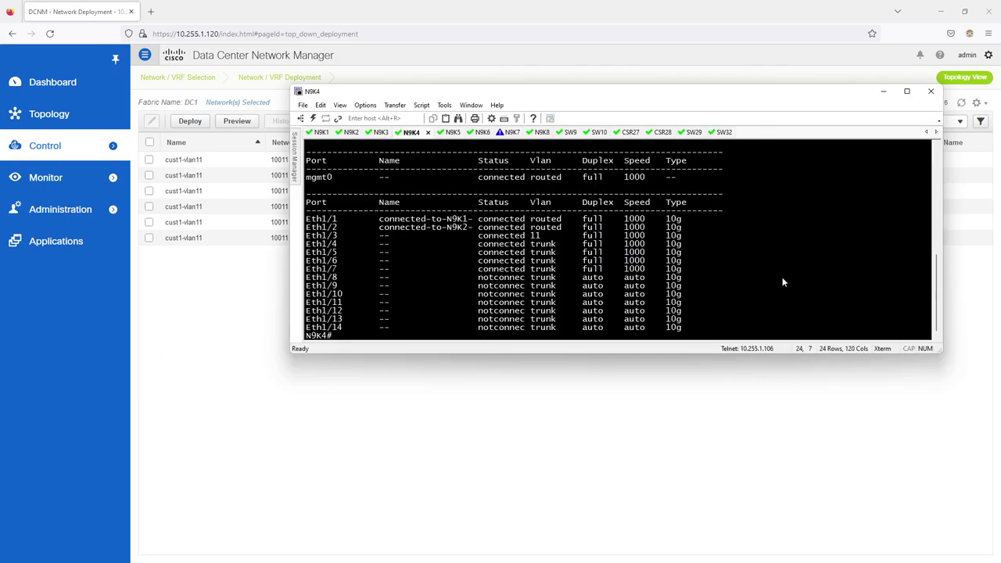
{"action": "type", "text": "sh ru int "}
{"action": "type", "text": "nt et"}
{"action": "type", "text": "h1/3"}
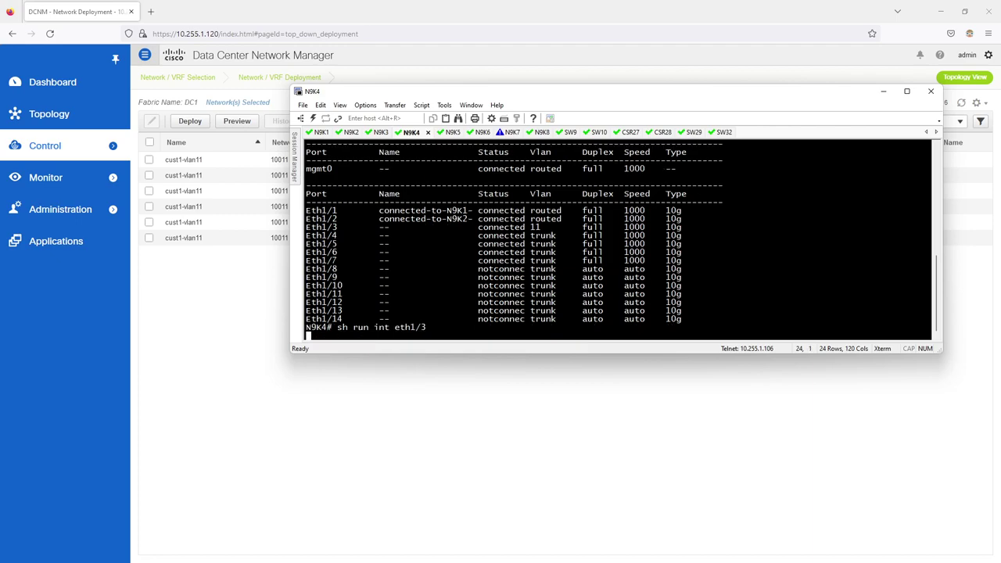
{"action": "key", "text": "Return"}
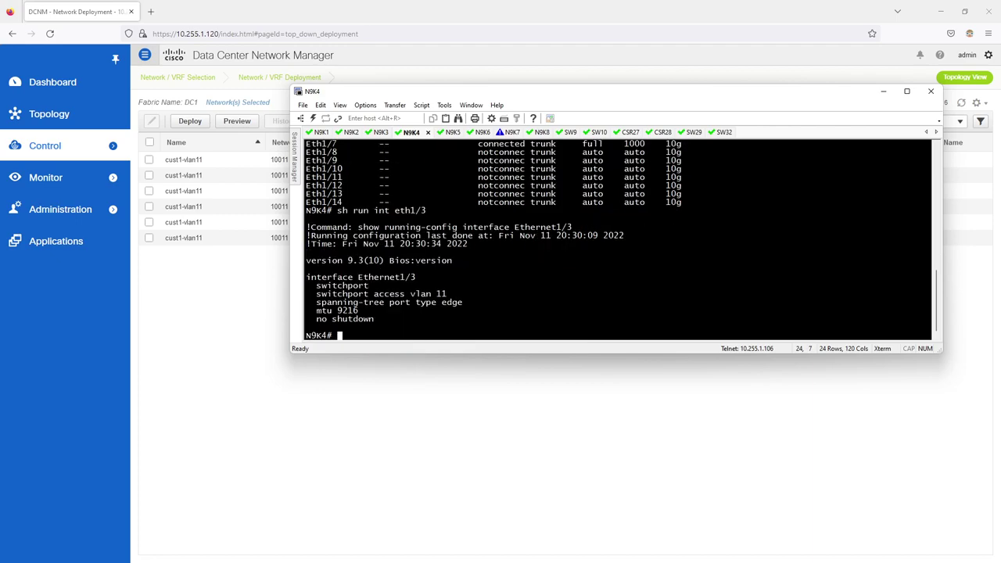
{"action": "left_click", "coordinate": [657, 431]}
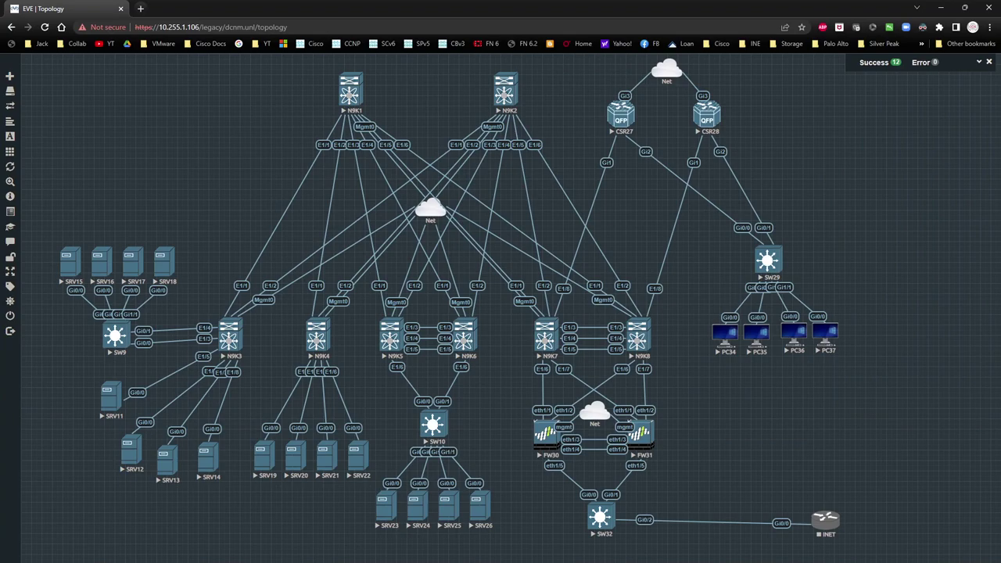
Step: Bring the N9K4 terminal forward and arrange it alongside a server console window
{"action": "key", "text": "alt+Tab"}
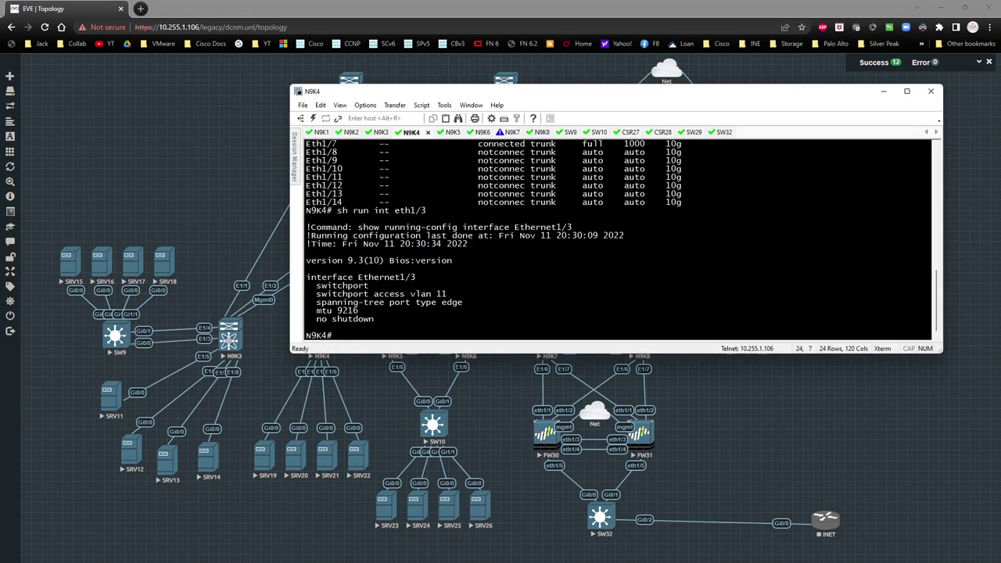
{"action": "left_click_drag", "start_coordinate": [480, 69], "coordinate": [507, 36]}
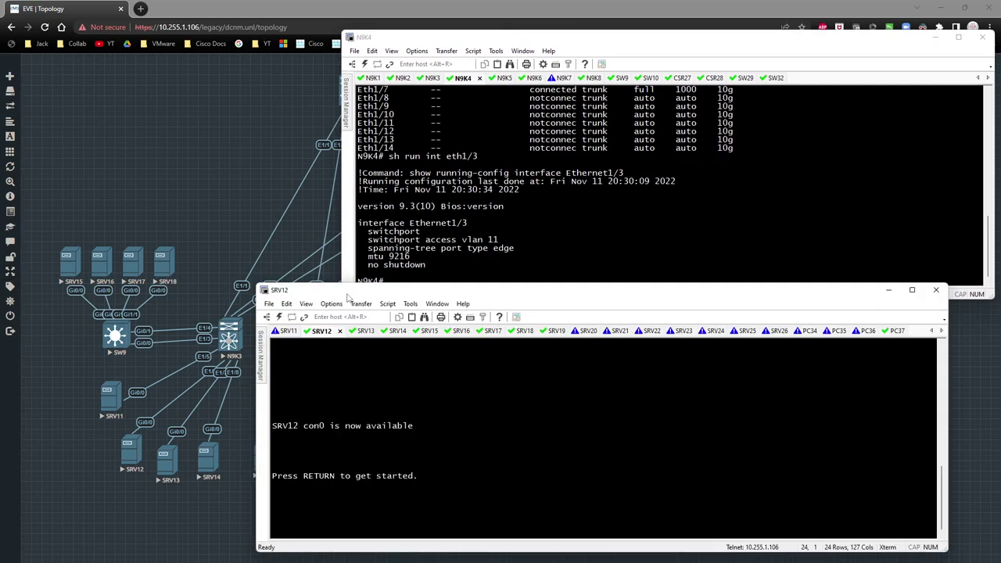
{"action": "left_click_drag", "start_coordinate": [366, 294], "coordinate": [468, 70]}
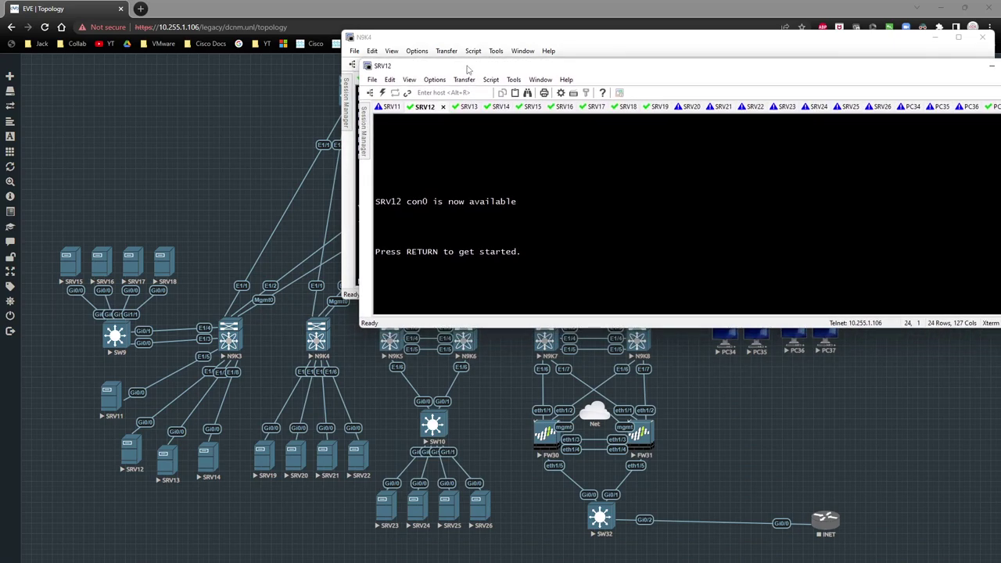
Step: Wake the SRV11 and SRV19 consoles and try entering enable mode on each
{"action": "left_click", "coordinate": [391, 109]}
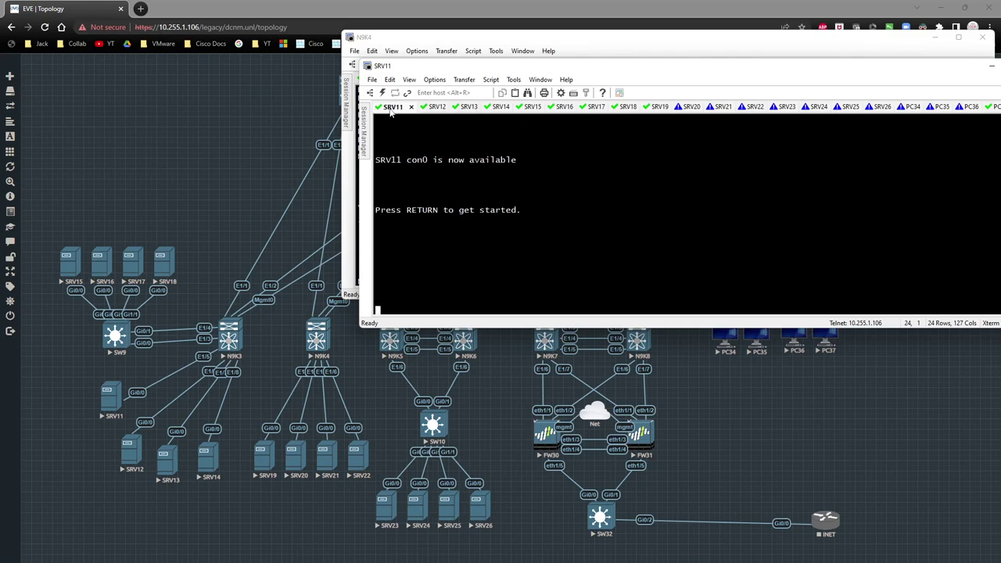
{"action": "key", "text": "Return"}
{"action": "type", "text": "enm"}
{"action": "key", "text": "Return"}
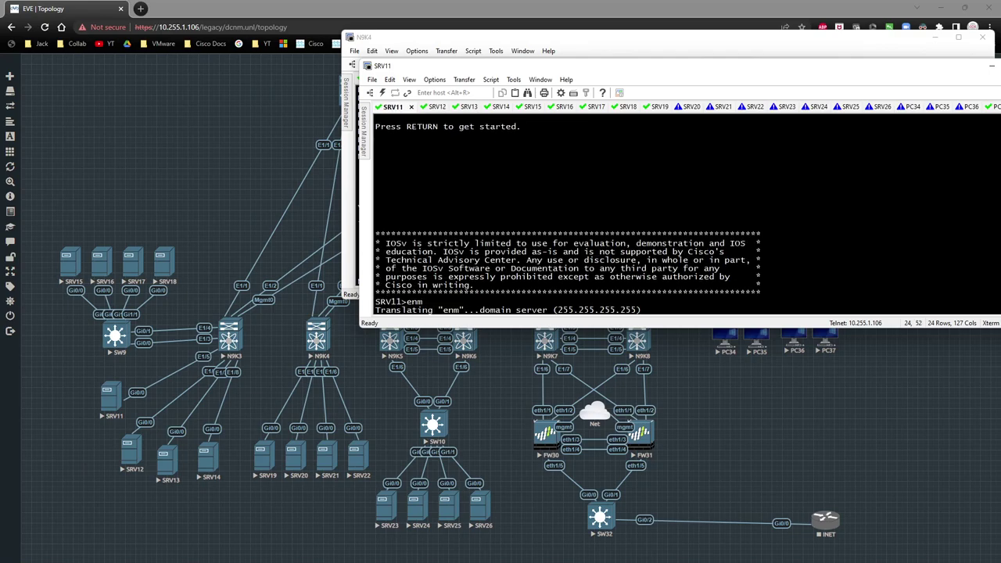
{"action": "left_click", "coordinate": [659, 108]}
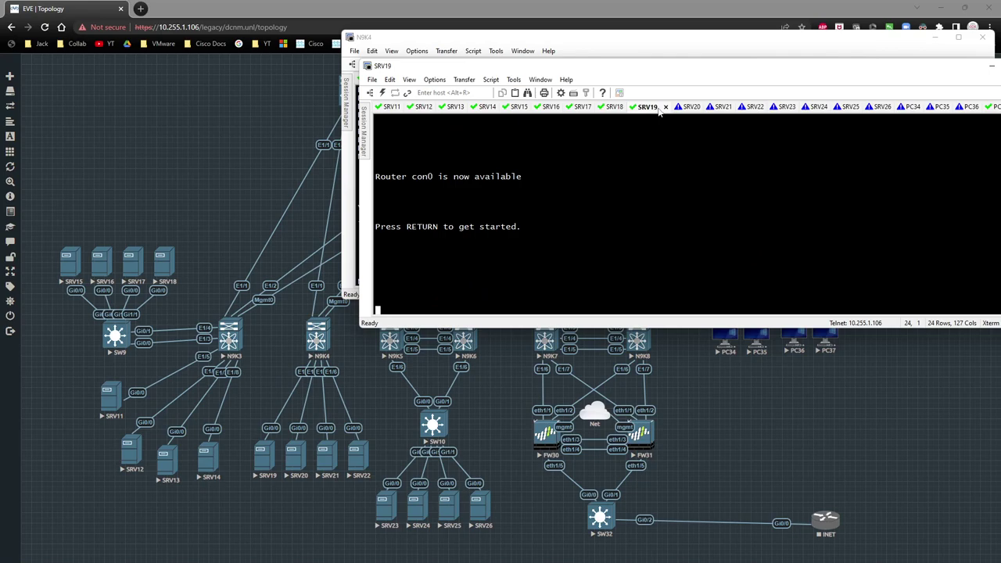
{"action": "key", "text": "Return"}
{"action": "type", "text": "en"}
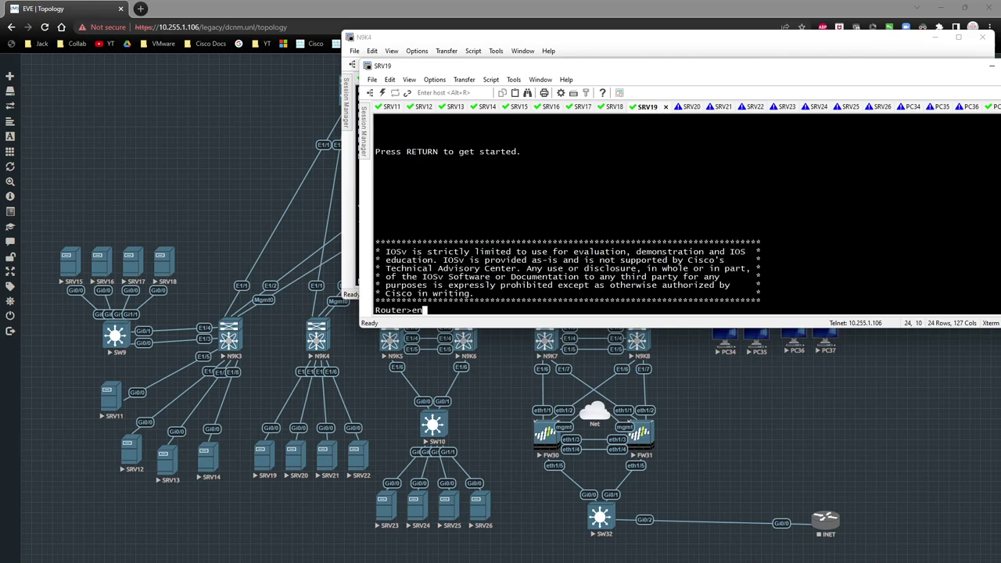